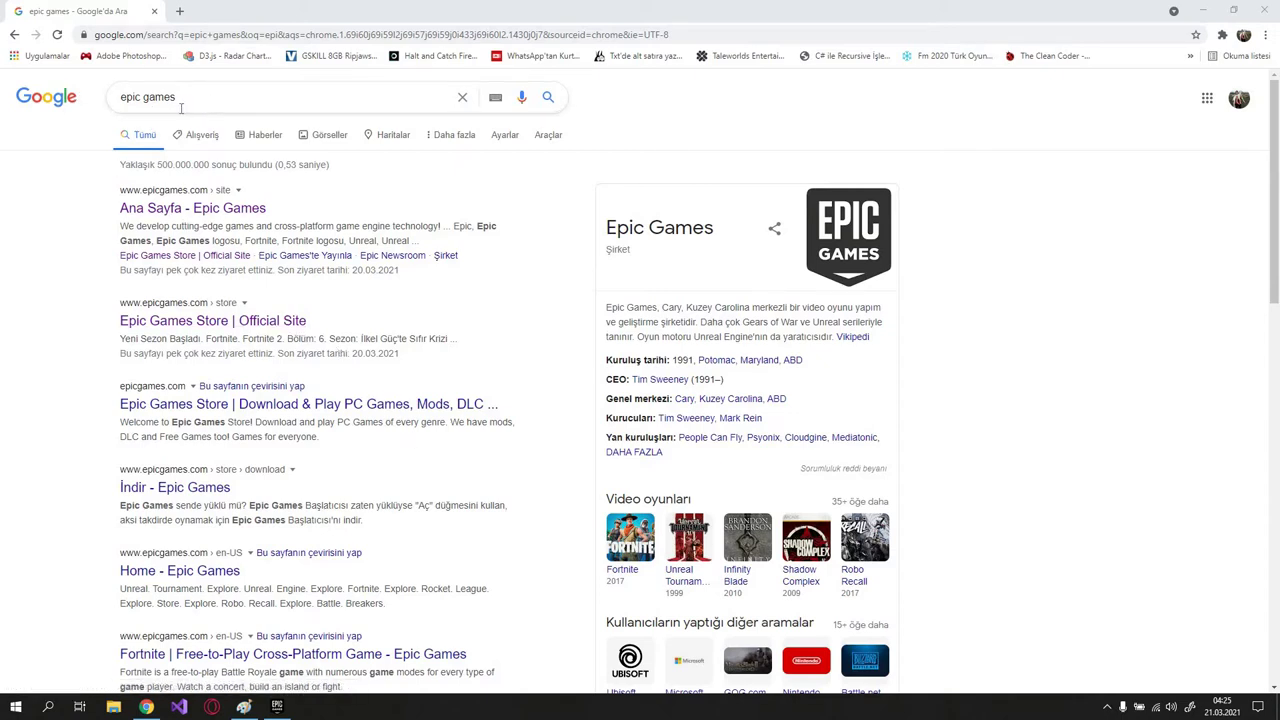
Step: Go to the Epic Games home page from the search results and download the EpicInstaller-12.1.1.msi installer
left_click(137, 223)
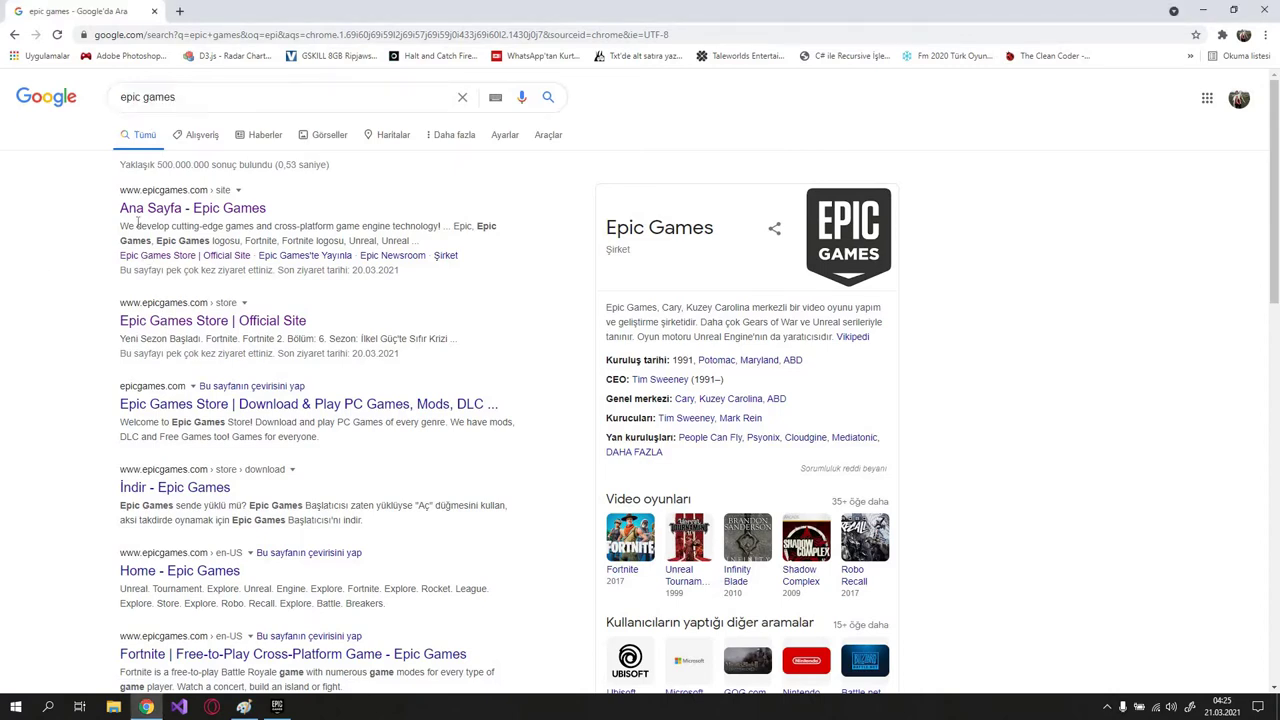
left_click(227, 212)
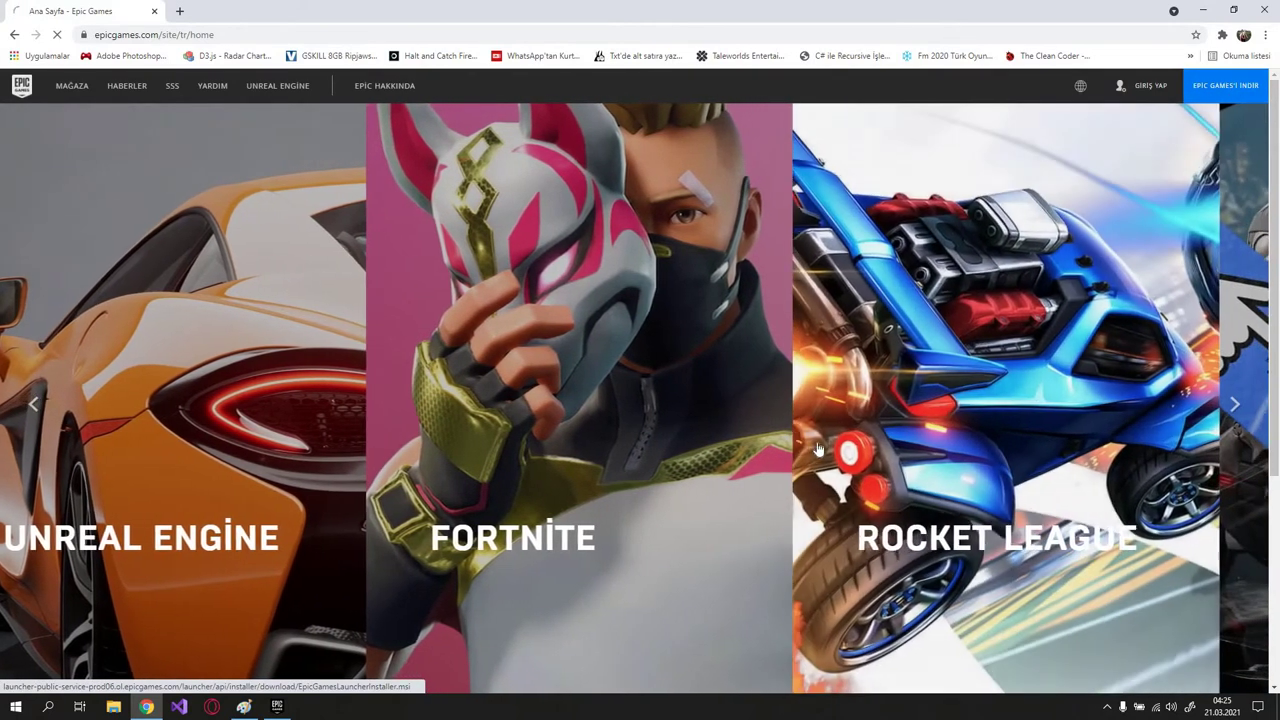
left_click(1233, 95)
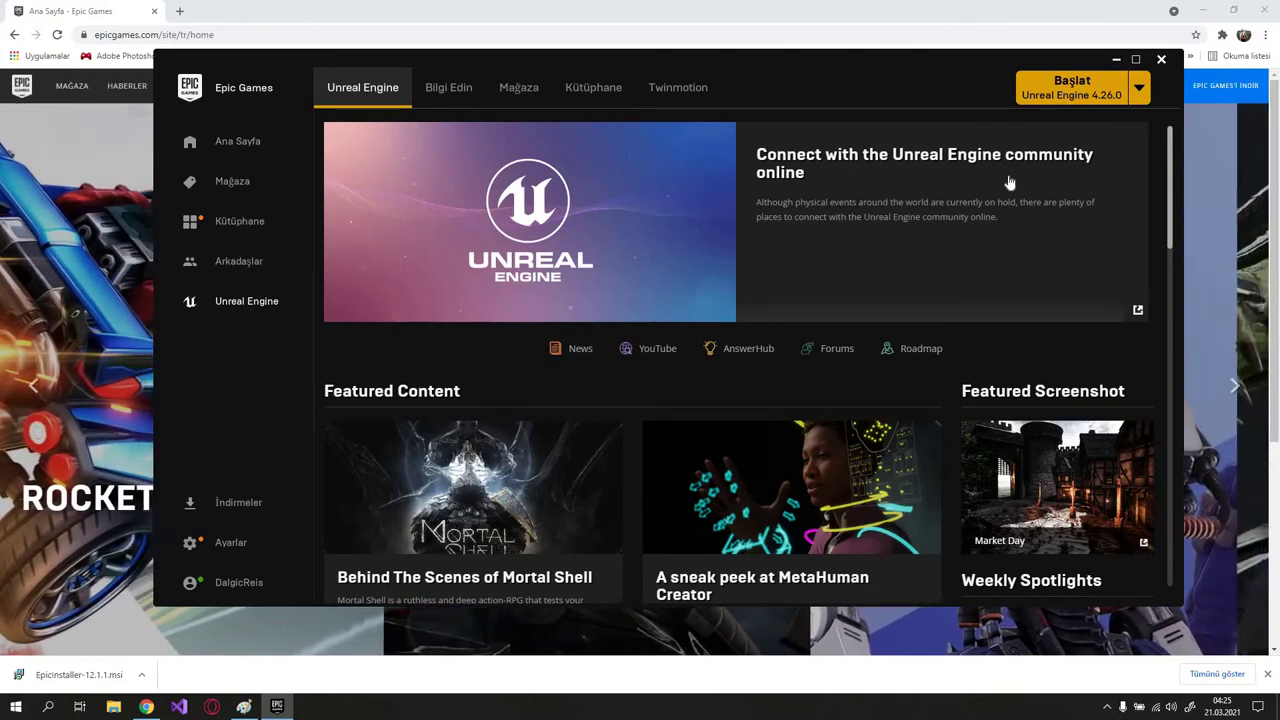
Step: Launch Unreal Engine 4.26.0 from the Epic Games Launcher to reach the Unreal Project Browser
left_click(1083, 98)
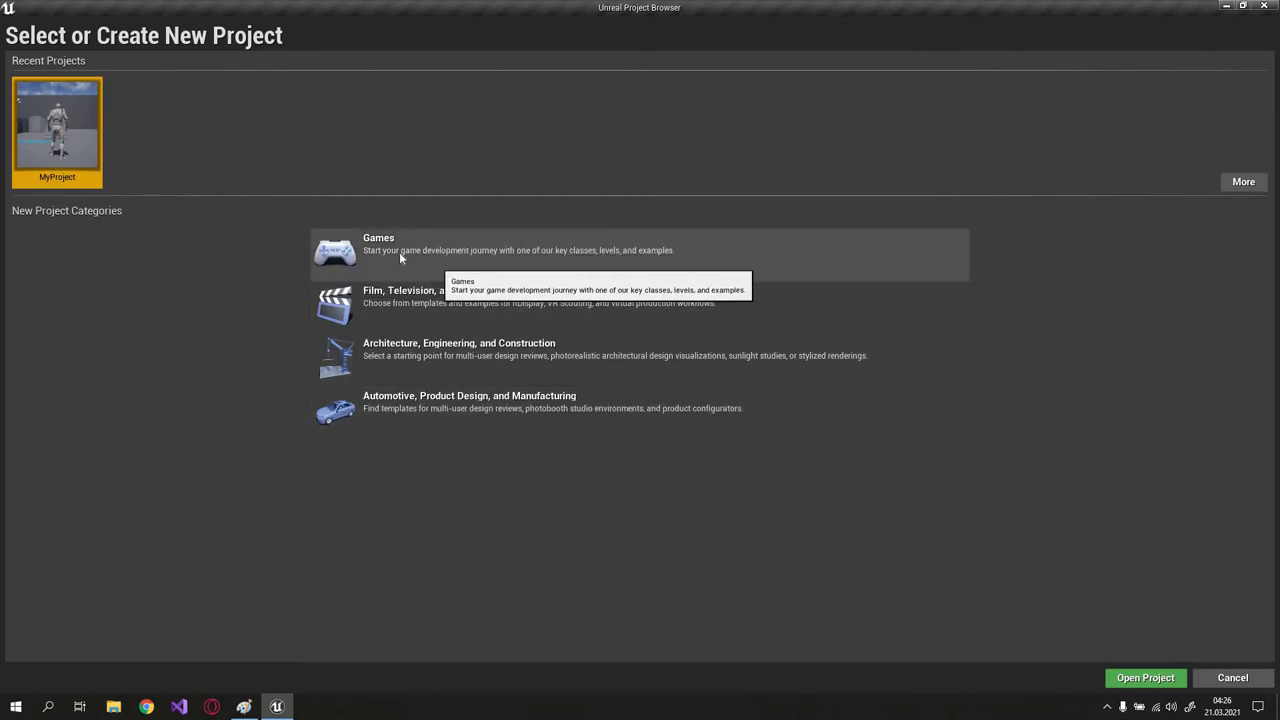
Step: Pick Games under New Project Categories in the Unreal Project Browser
left_click(440, 258)
Step: Move on to the template page and select the Third Person template instead of Blank
left_click(1056, 678)
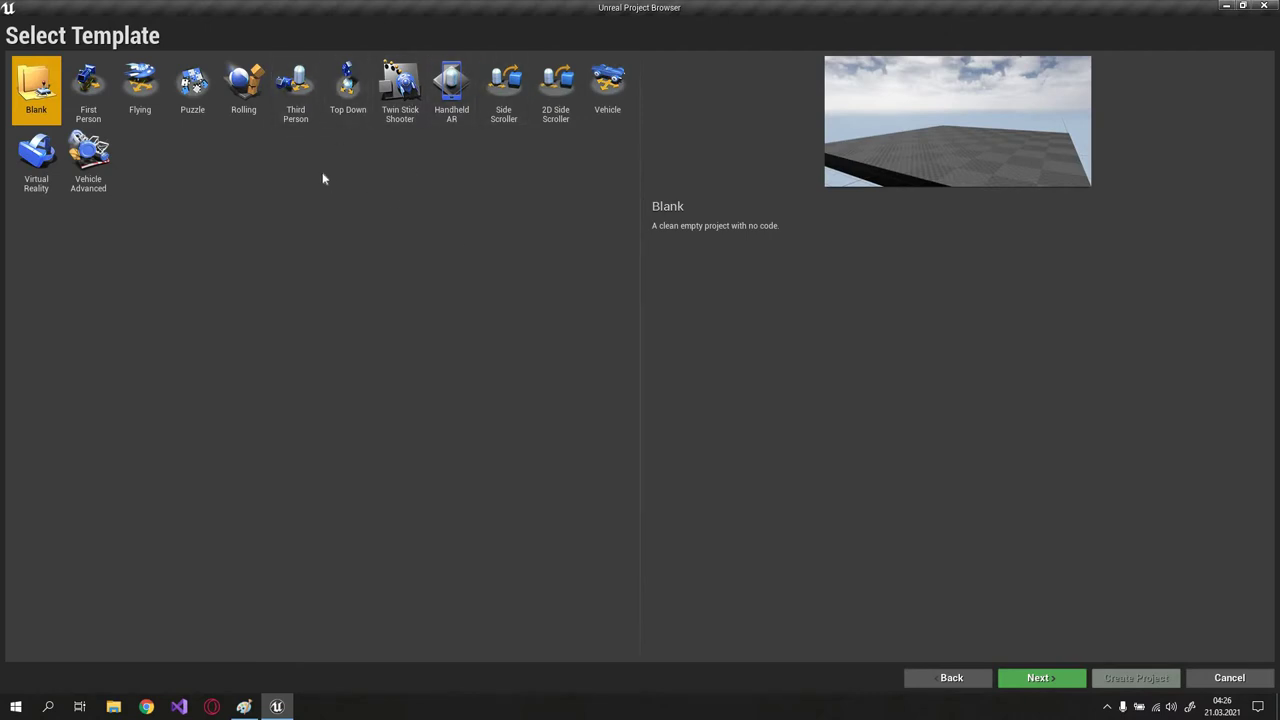
left_click(296, 92)
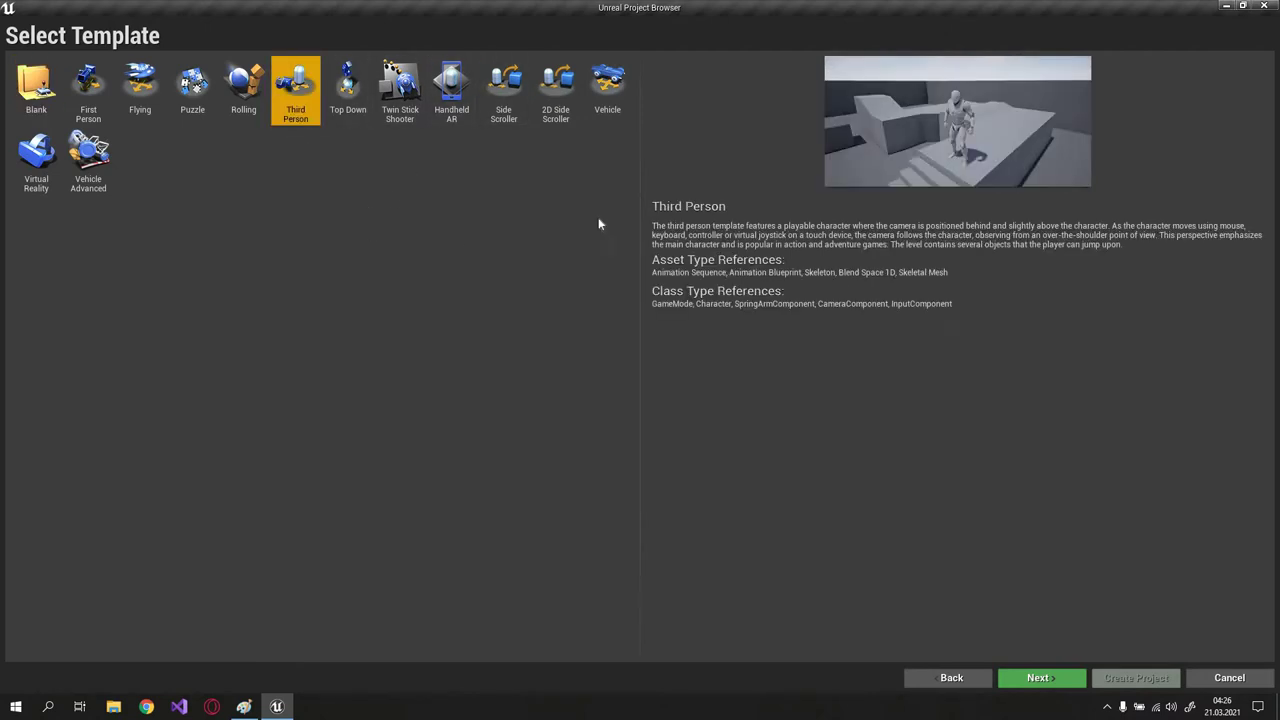
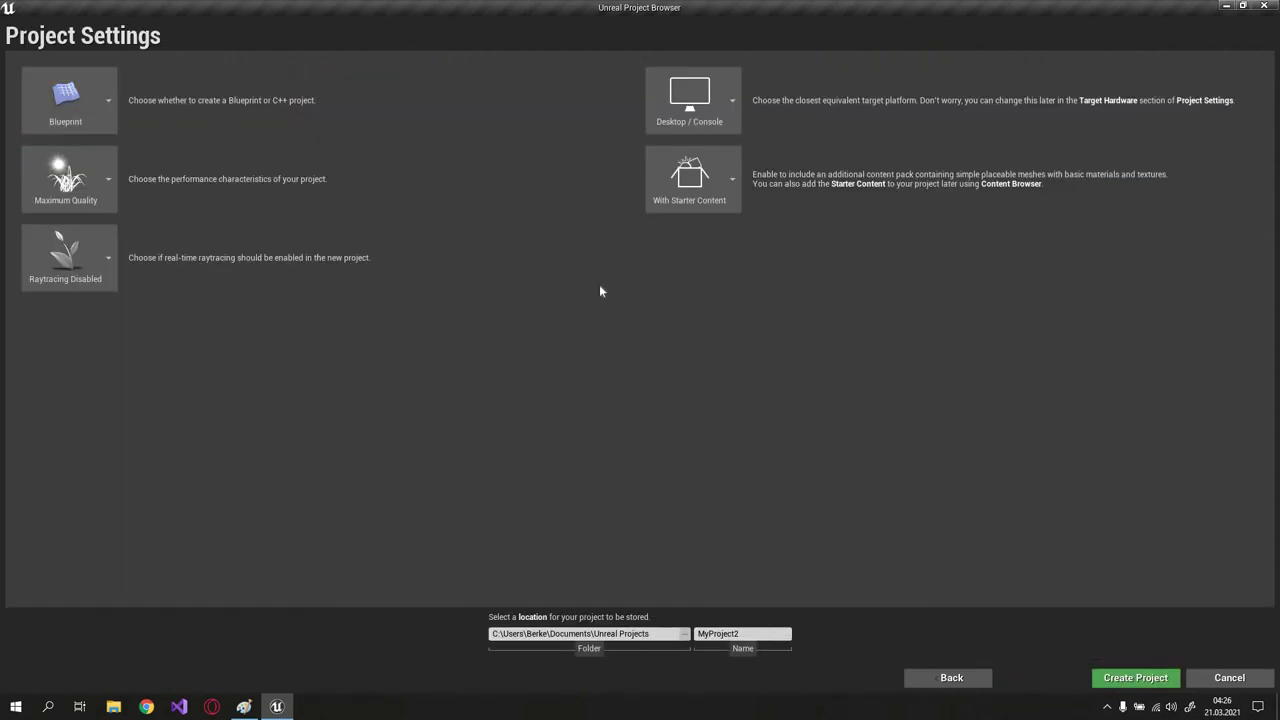
Step: Create MyProject2 as a Blueprint, Desktop / Console project with Starter Content
left_click(97, 110)
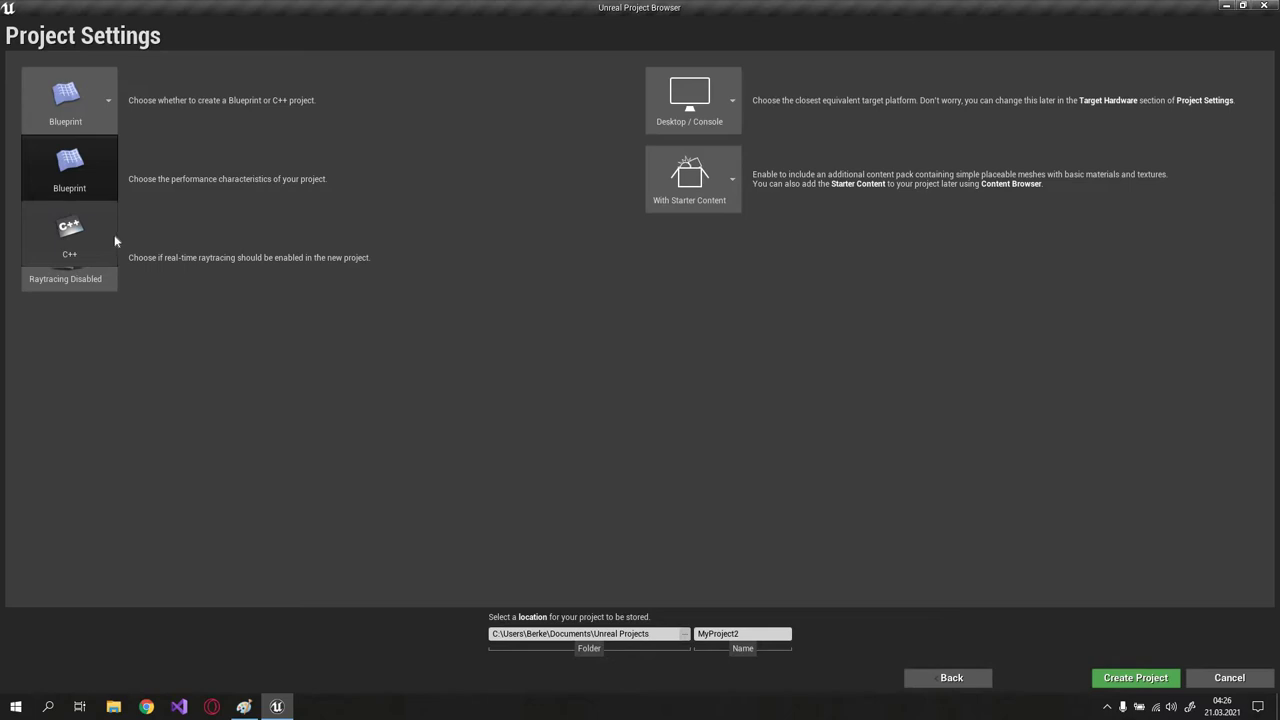
left_click(70, 172)
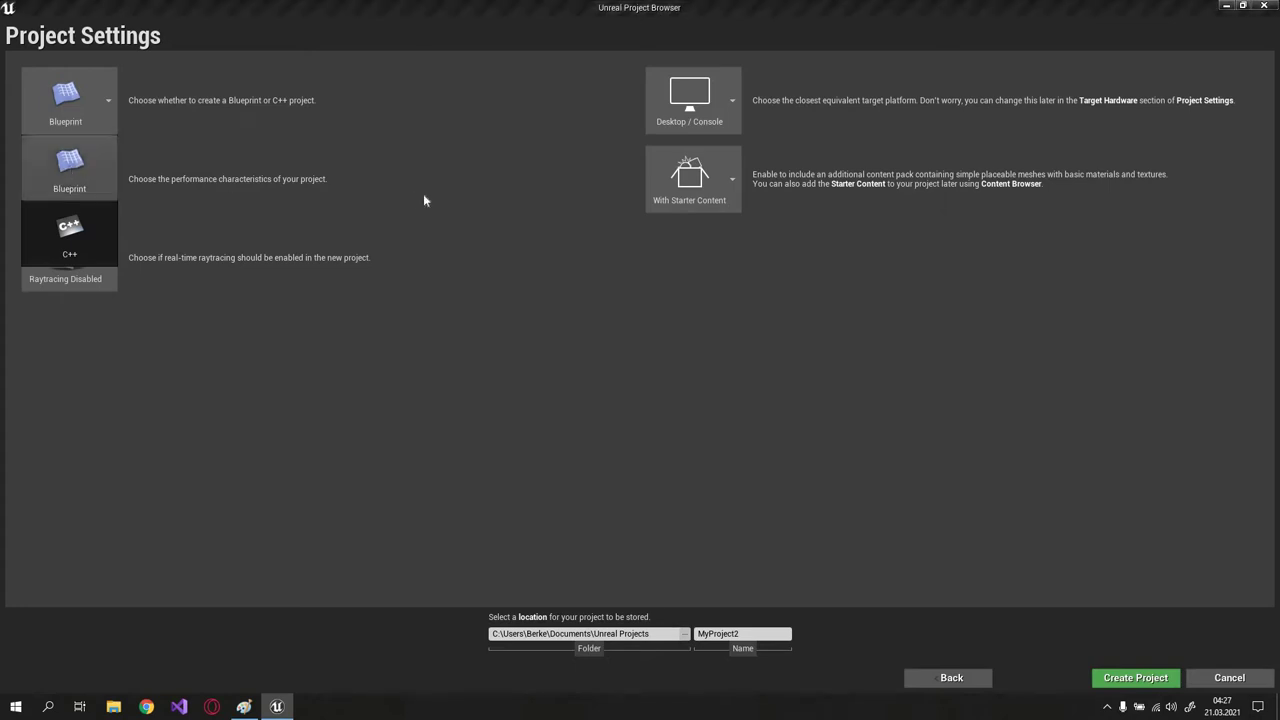
left_click(718, 102)
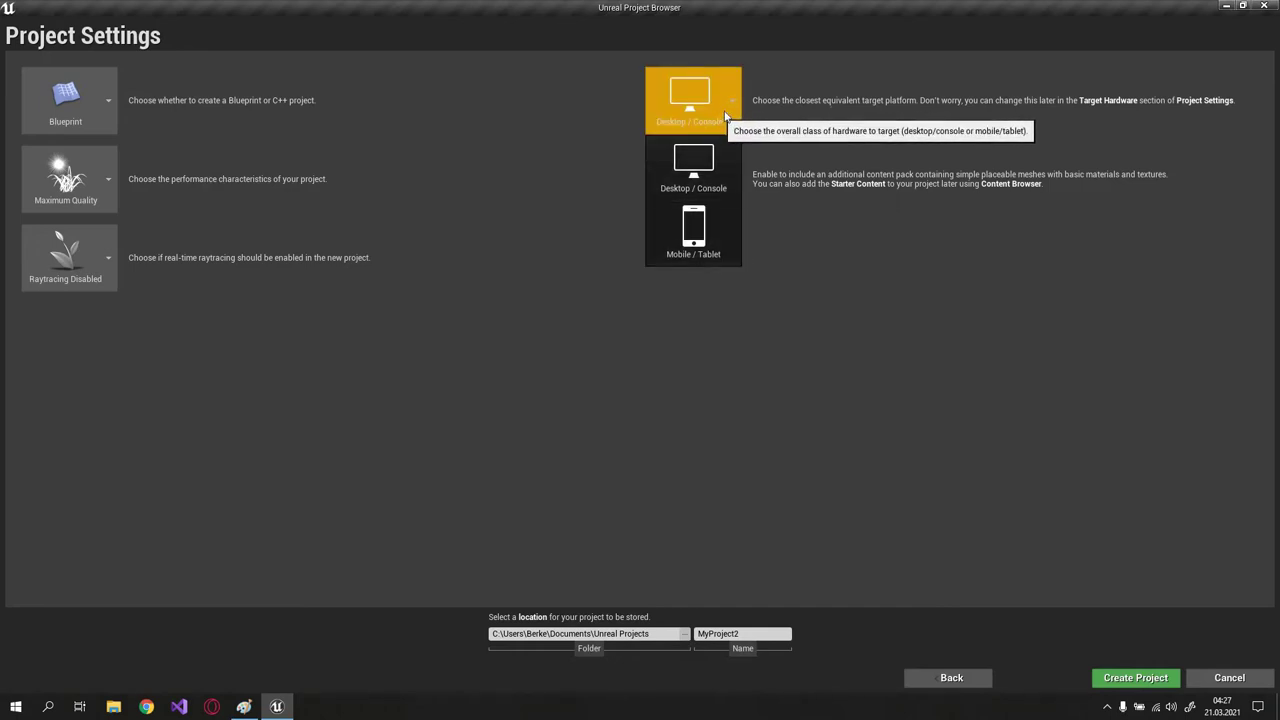
left_click(496, 305)
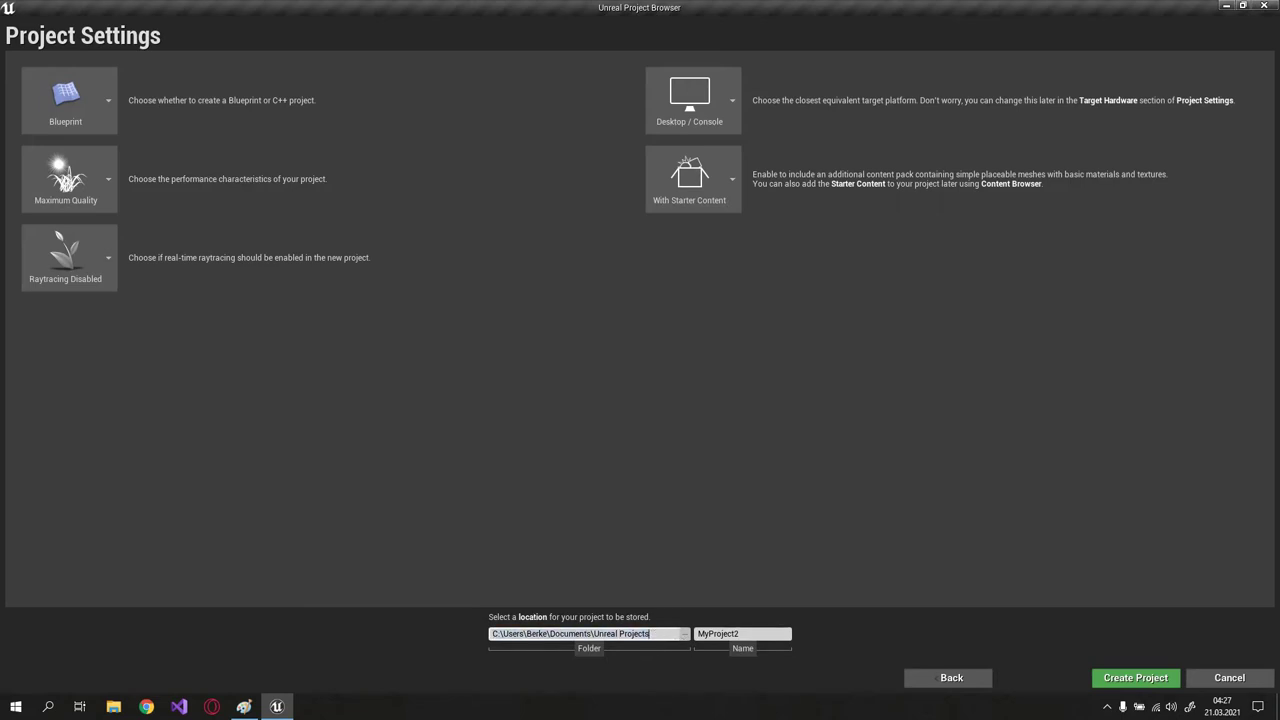
left_click_drag(656, 634, 514, 634)
left_click(740, 634)
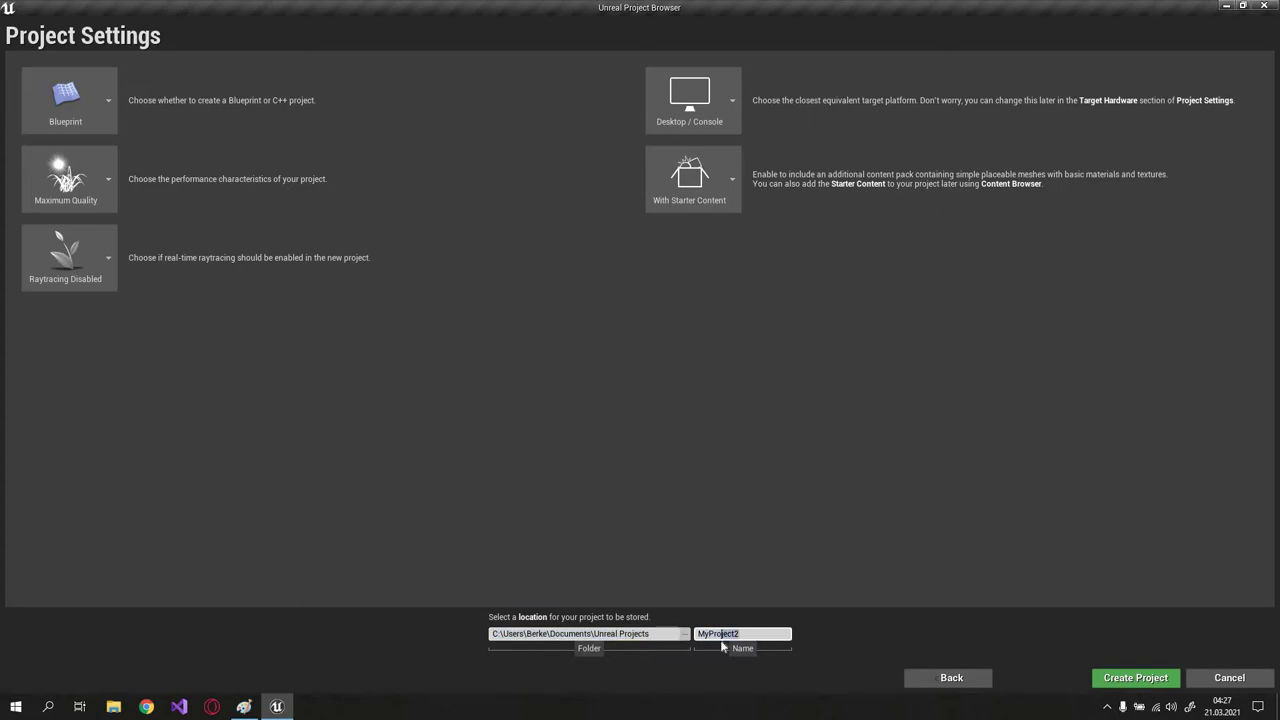
left_click(1138, 680)
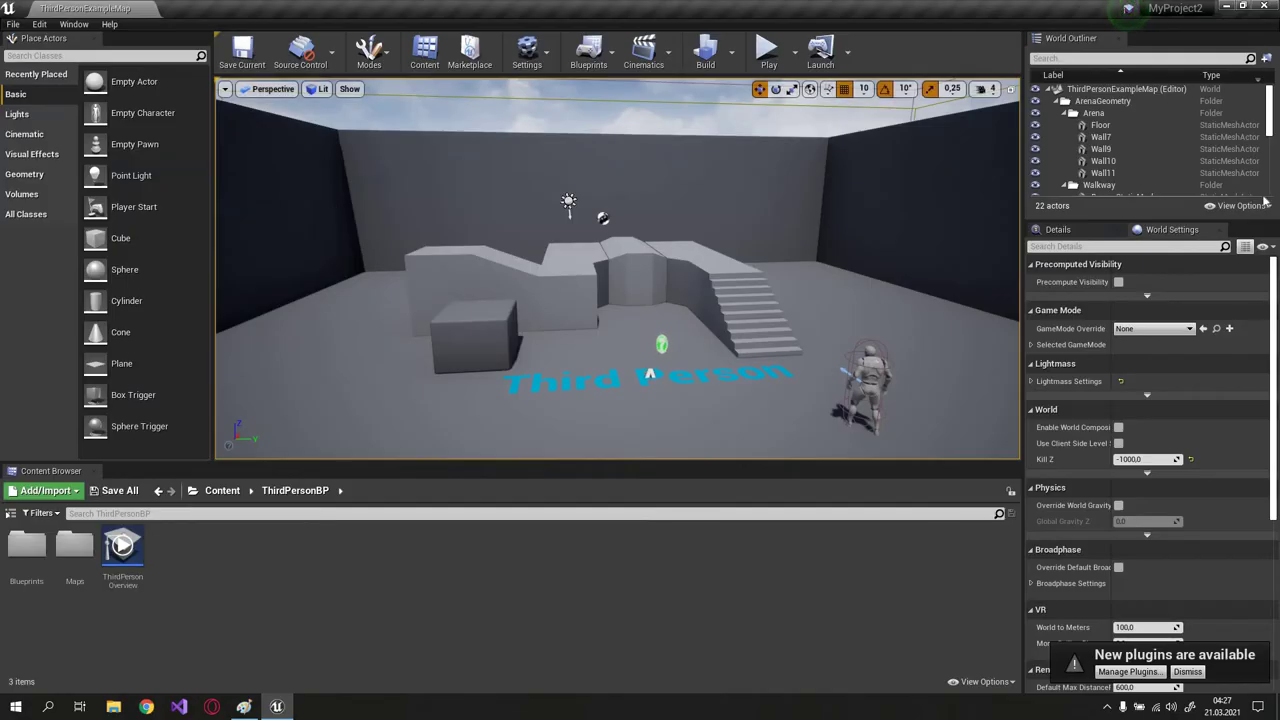
Step: Close the World Settings, Details, World Outliner, Place Actors and Content Browser panels
left_click(1222, 229)
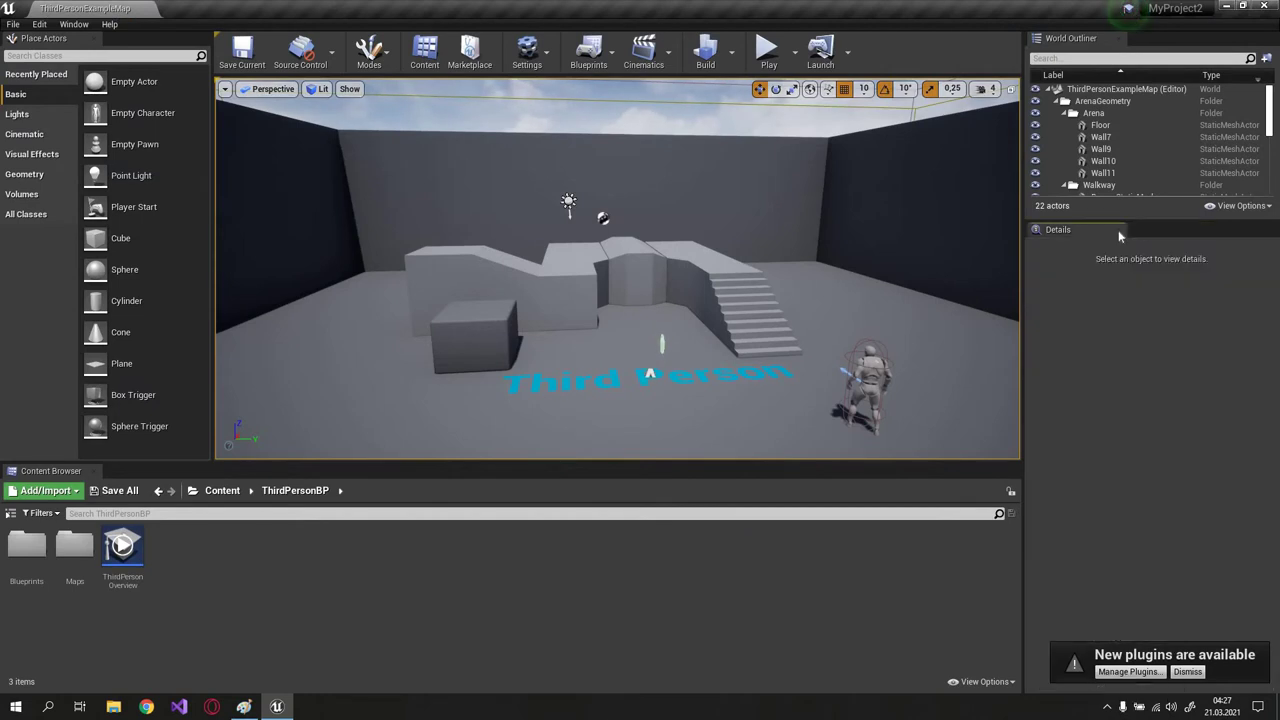
left_click(1118, 38)
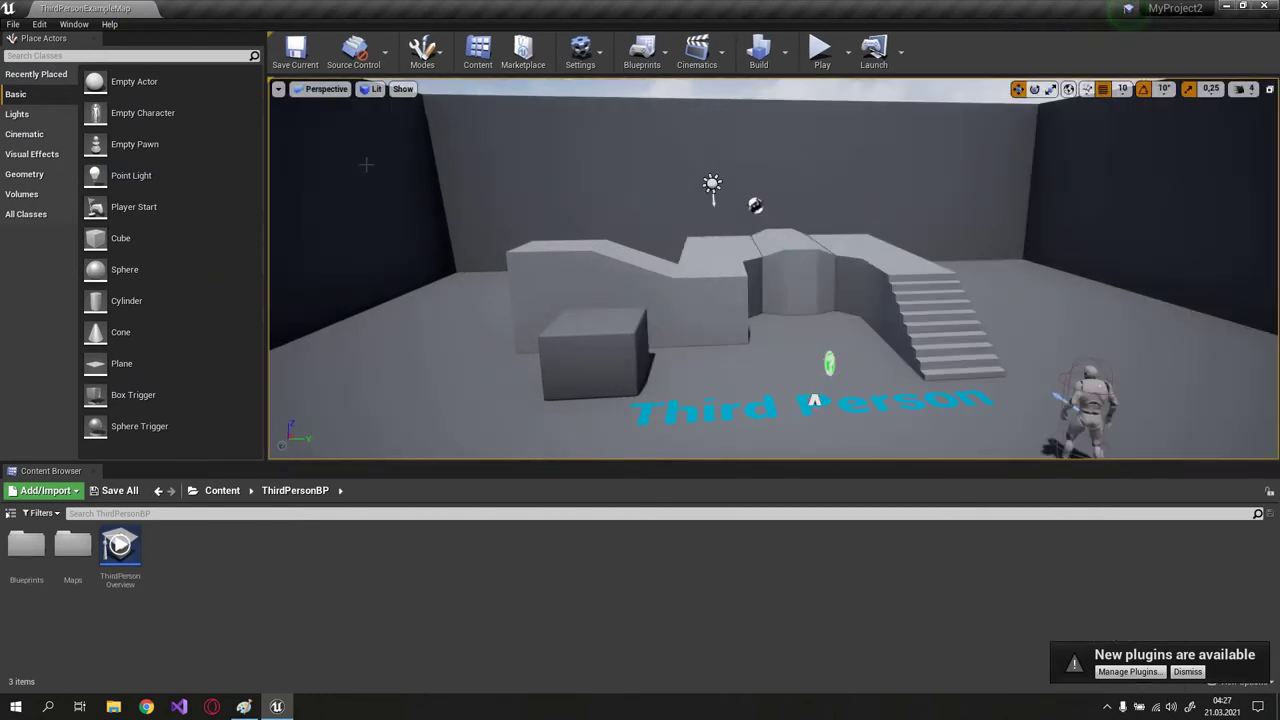
left_click(96, 38)
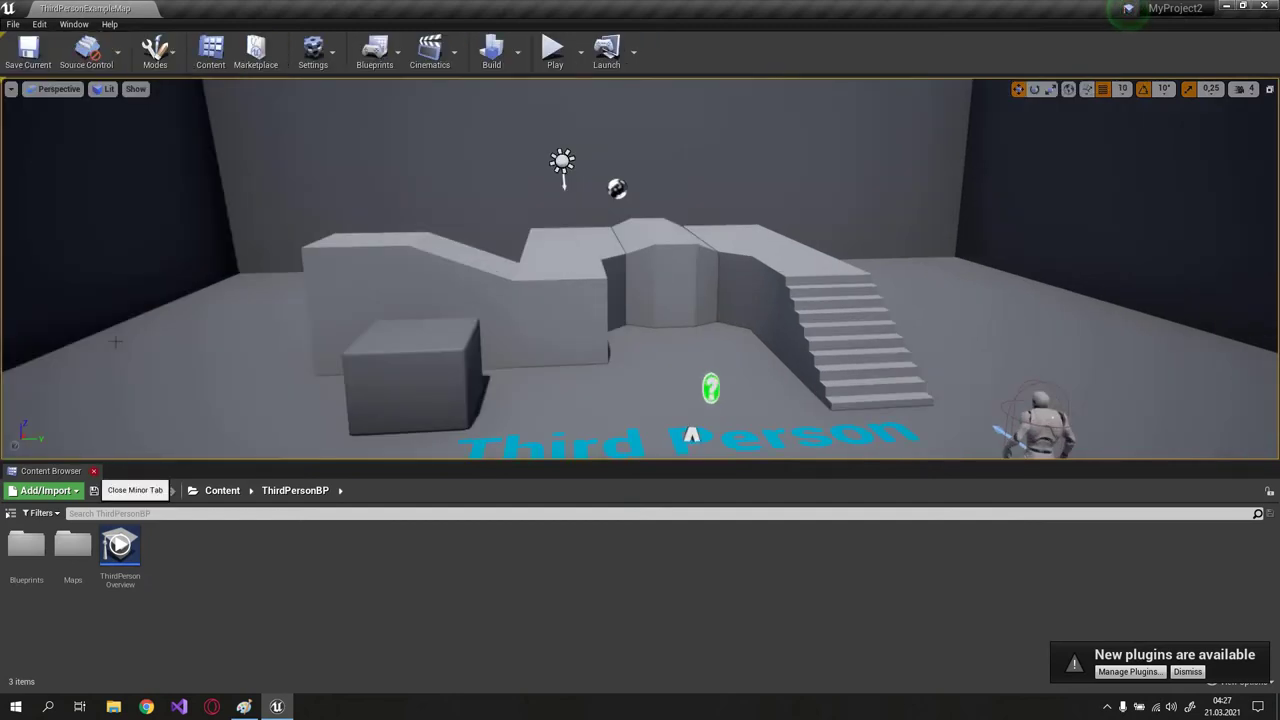
left_click(94, 472)
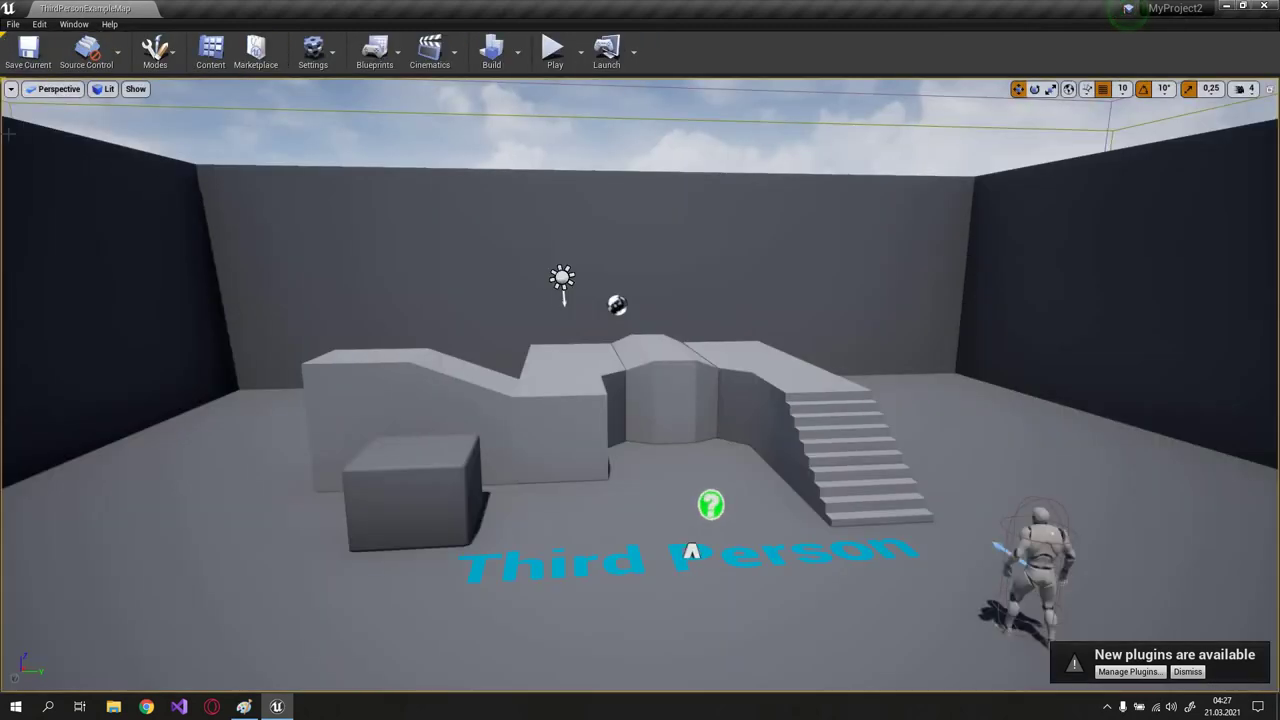
Step: Close the toolbar and the viewport, leaving the editor area empty
left_click(3, 36)
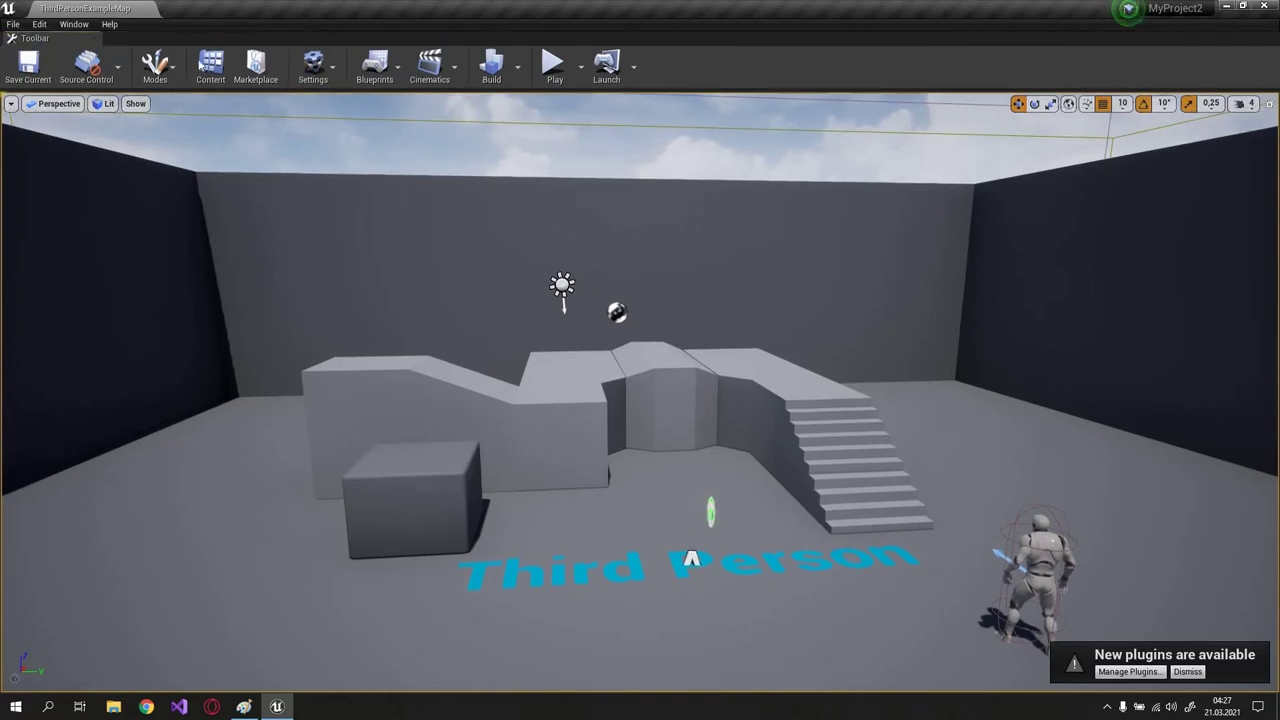
left_click(92, 40)
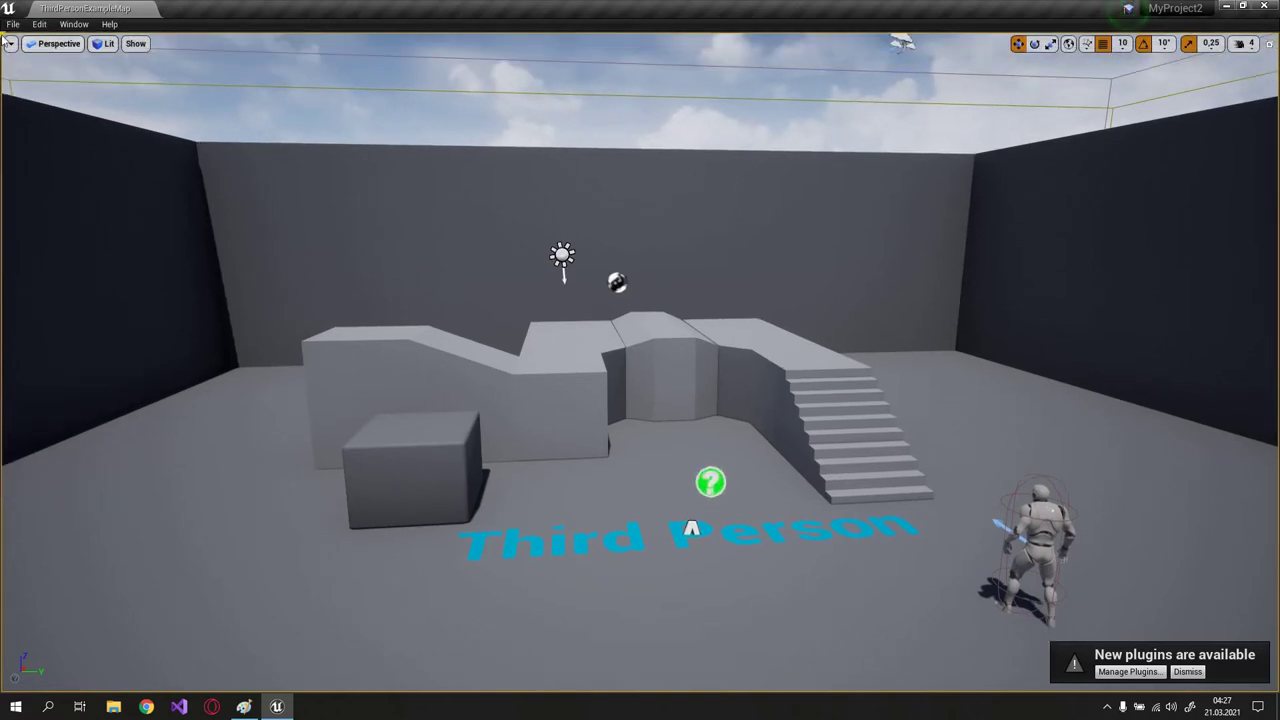
left_click(4, 38)
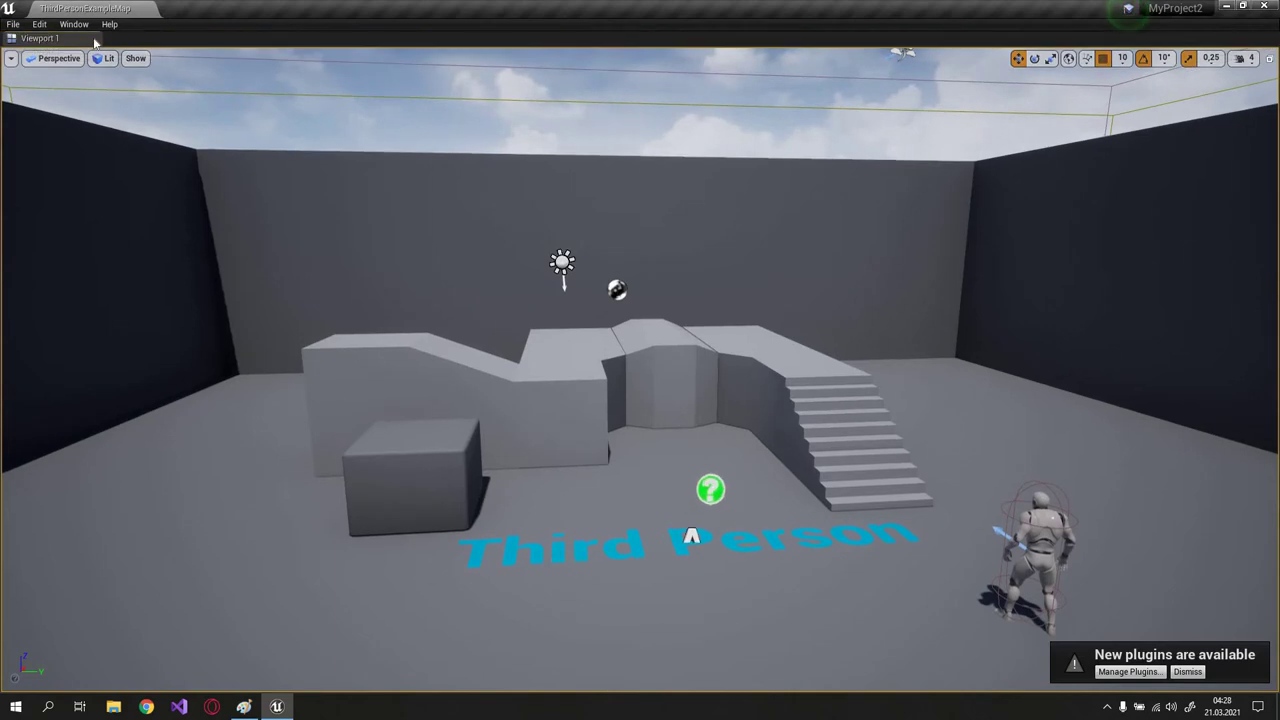
right_click(56, 59)
left_click(72, 129)
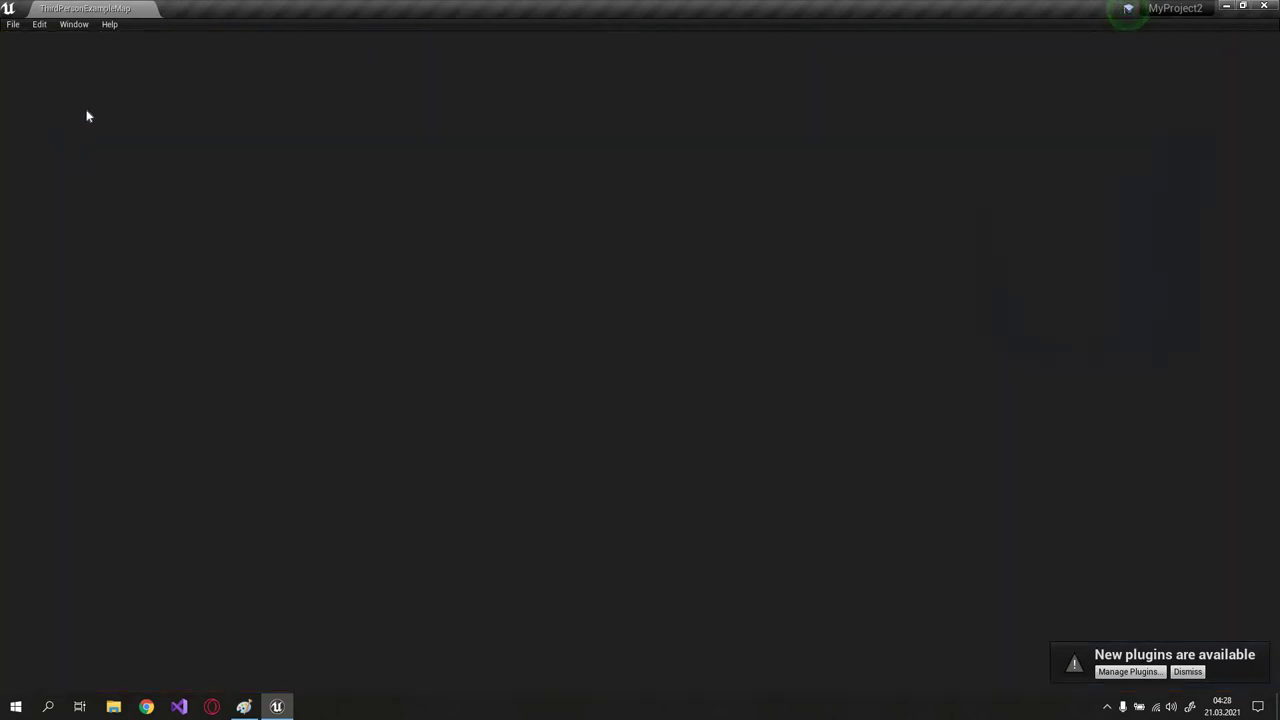
Step: Load the Default Editor Layout from the Window menu and maximize the editor window
left_click(85, 28)
mouse_move(114, 384)
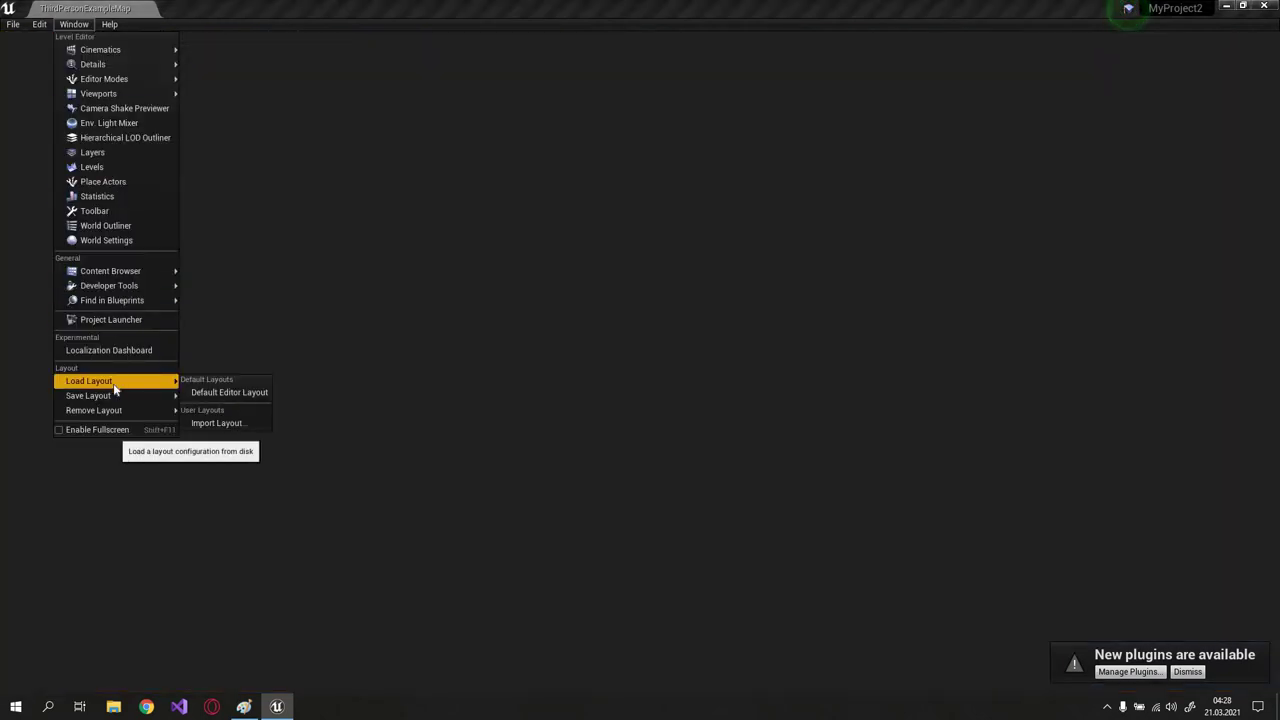
left_click(75, 26)
left_click(109, 24)
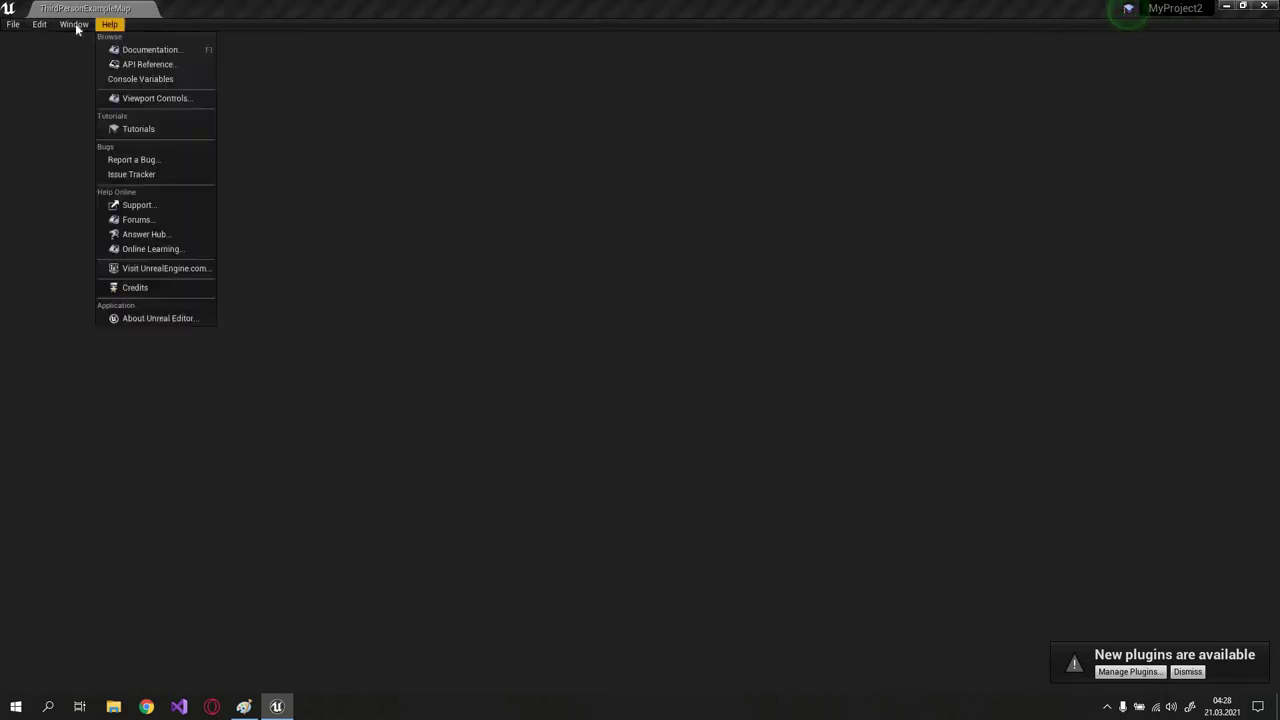
mouse_move(134, 383)
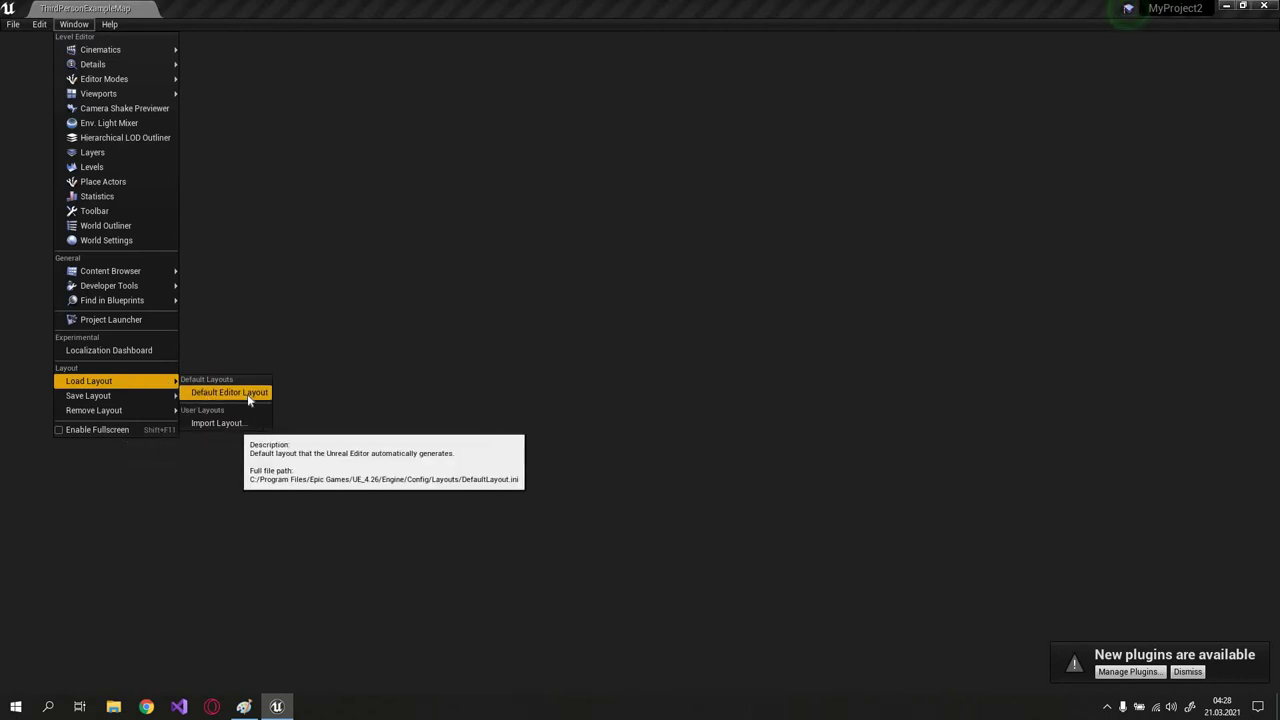
left_click(241, 396)
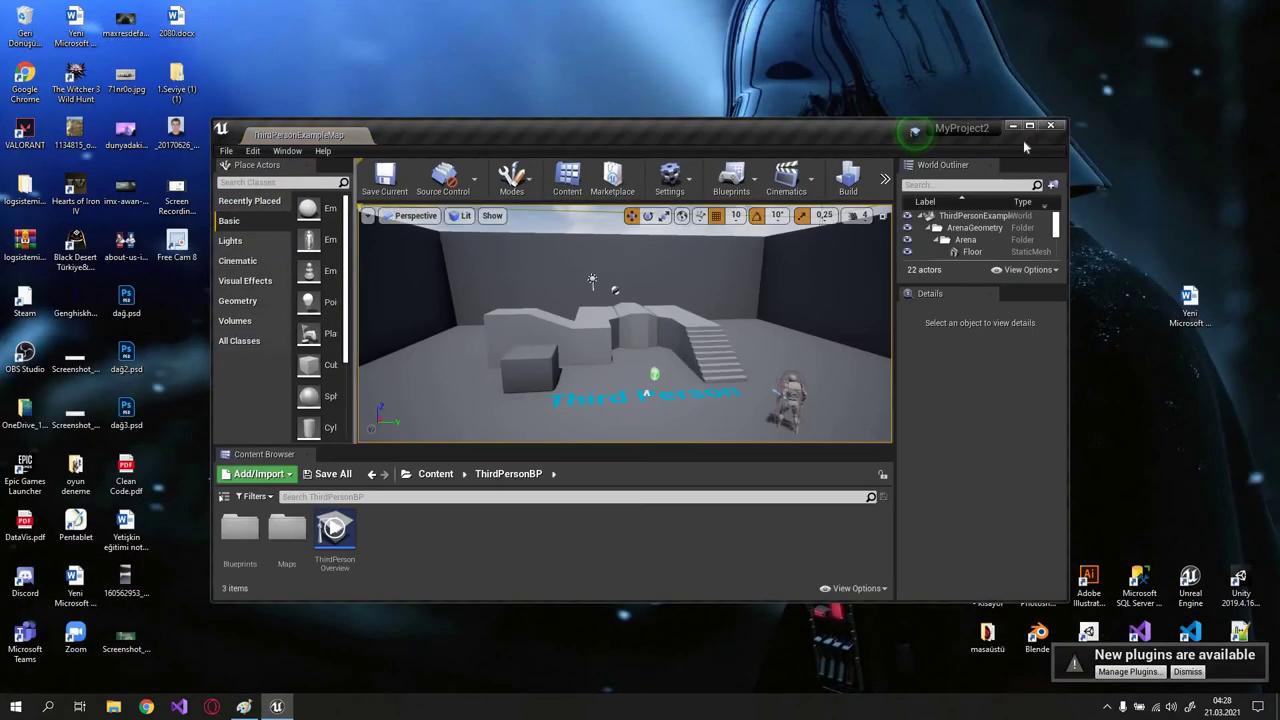
left_click(1029, 126)
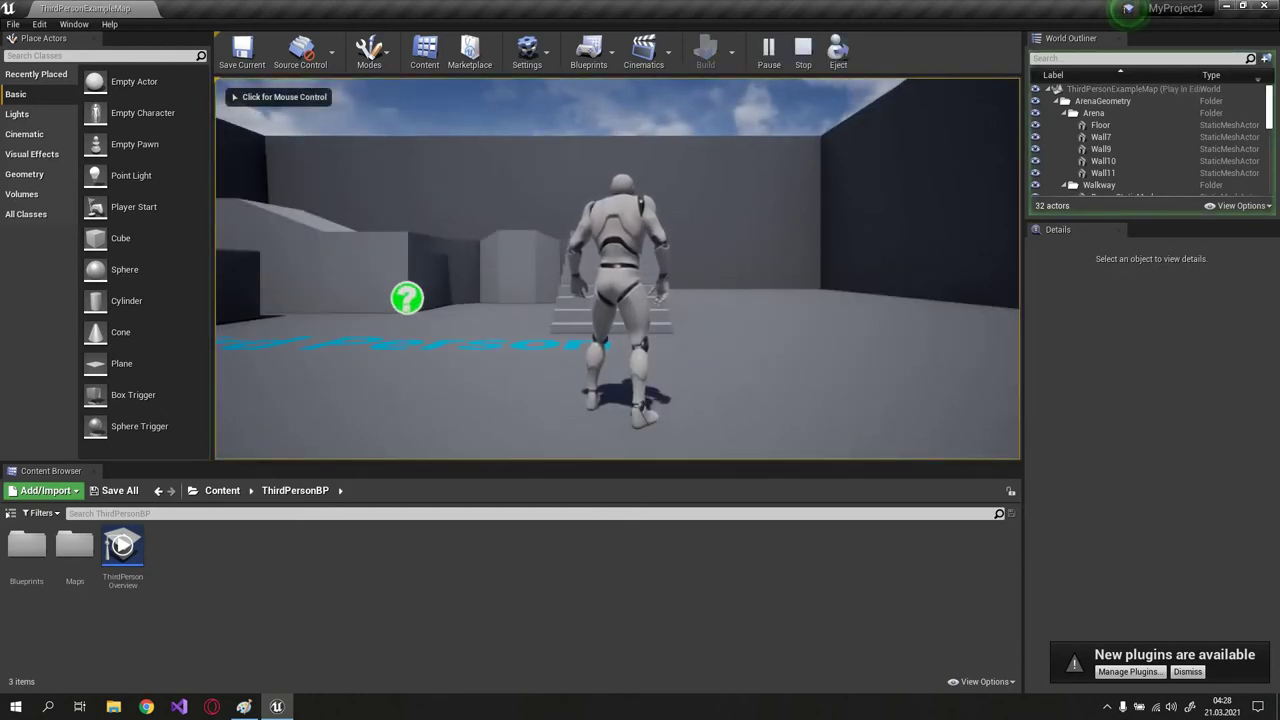
left_click(716, 271)
key("w")
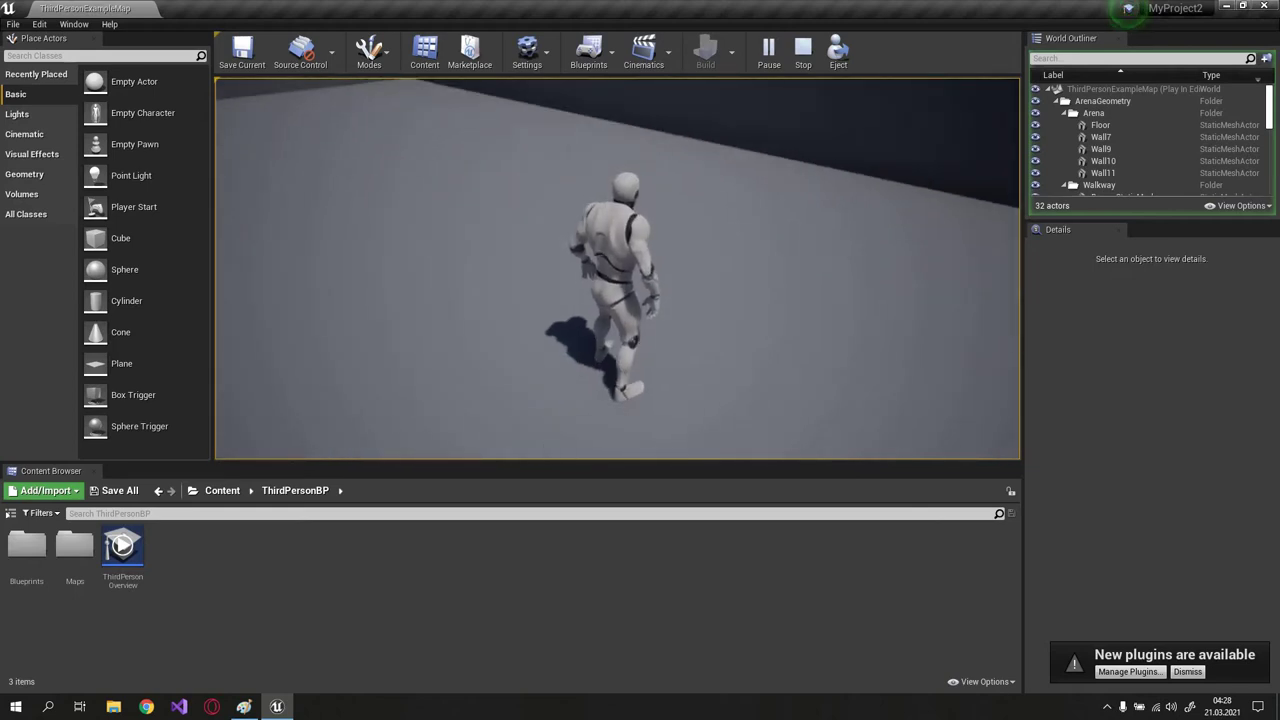
key("Escape")
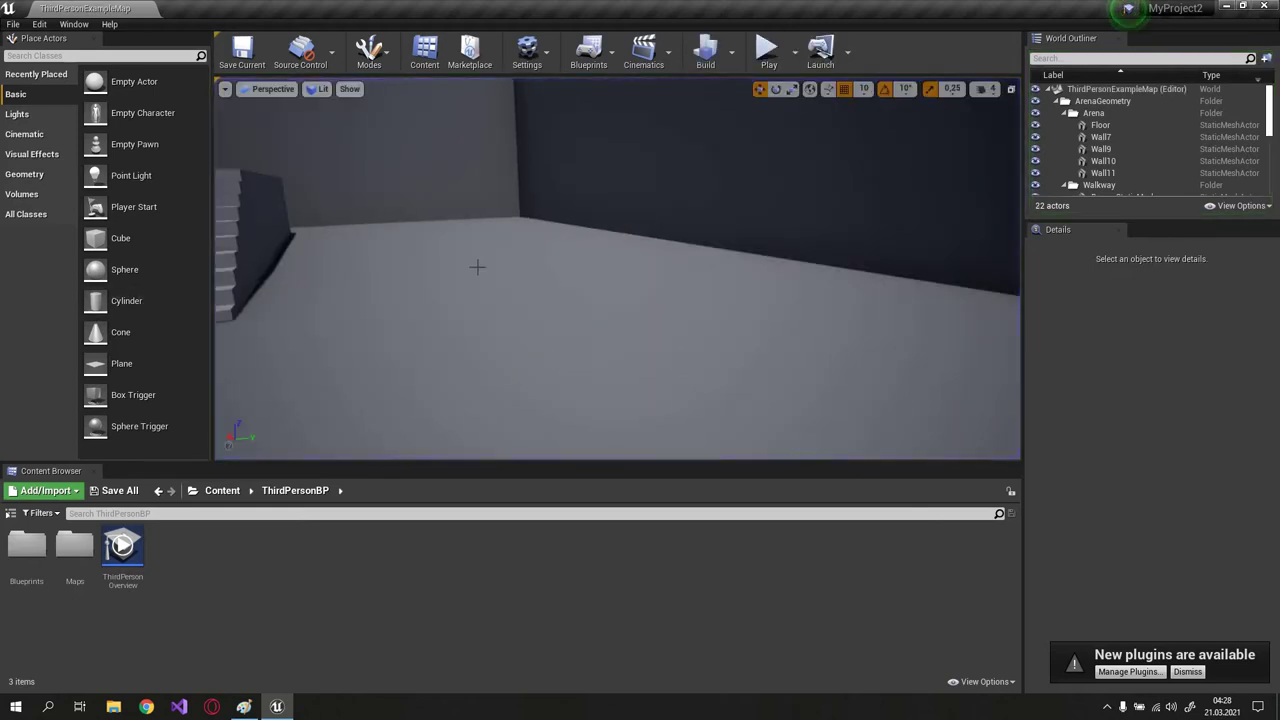
Step: Enlarge the World Outliner to list all 22 actors, from ArenaGeometry to ThirdPersonCharacter
scroll(306, 342, "down", 5)
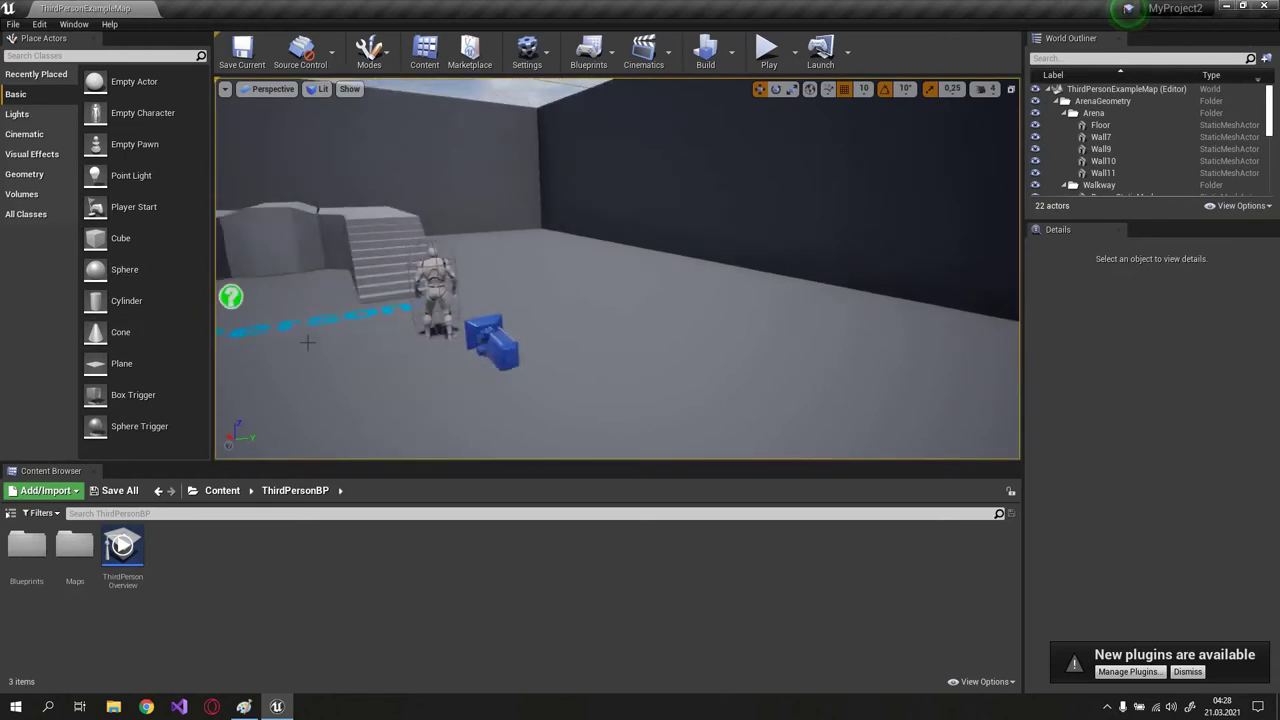
scroll(306, 342, "up", 2)
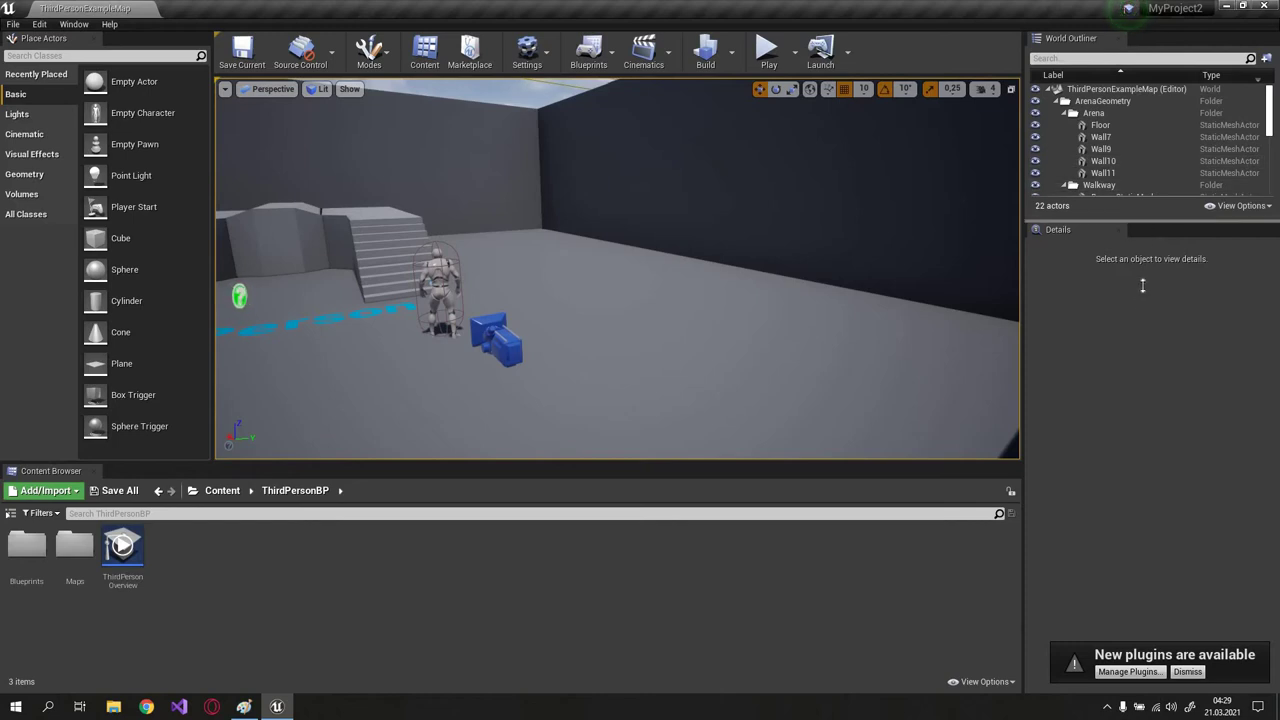
left_click_drag(1143, 286, 1158, 468)
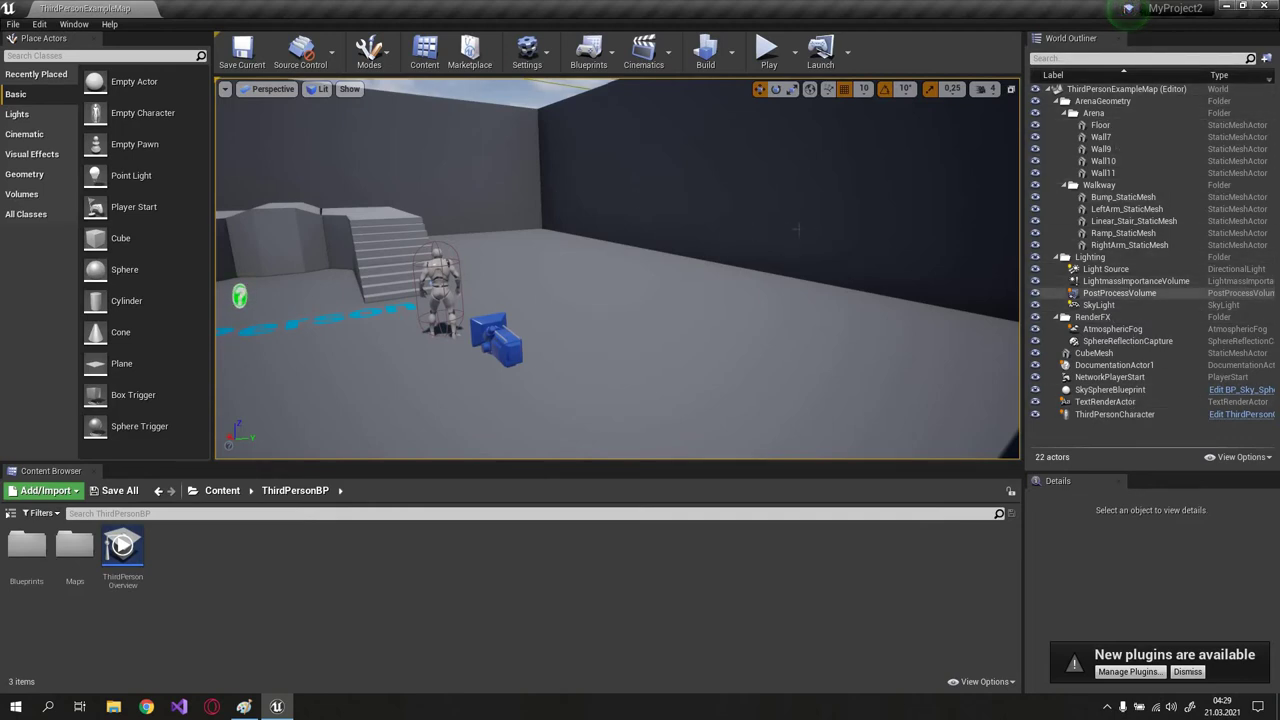
right_click_drag(620, 270, 520, 250)
left_click(1103, 161)
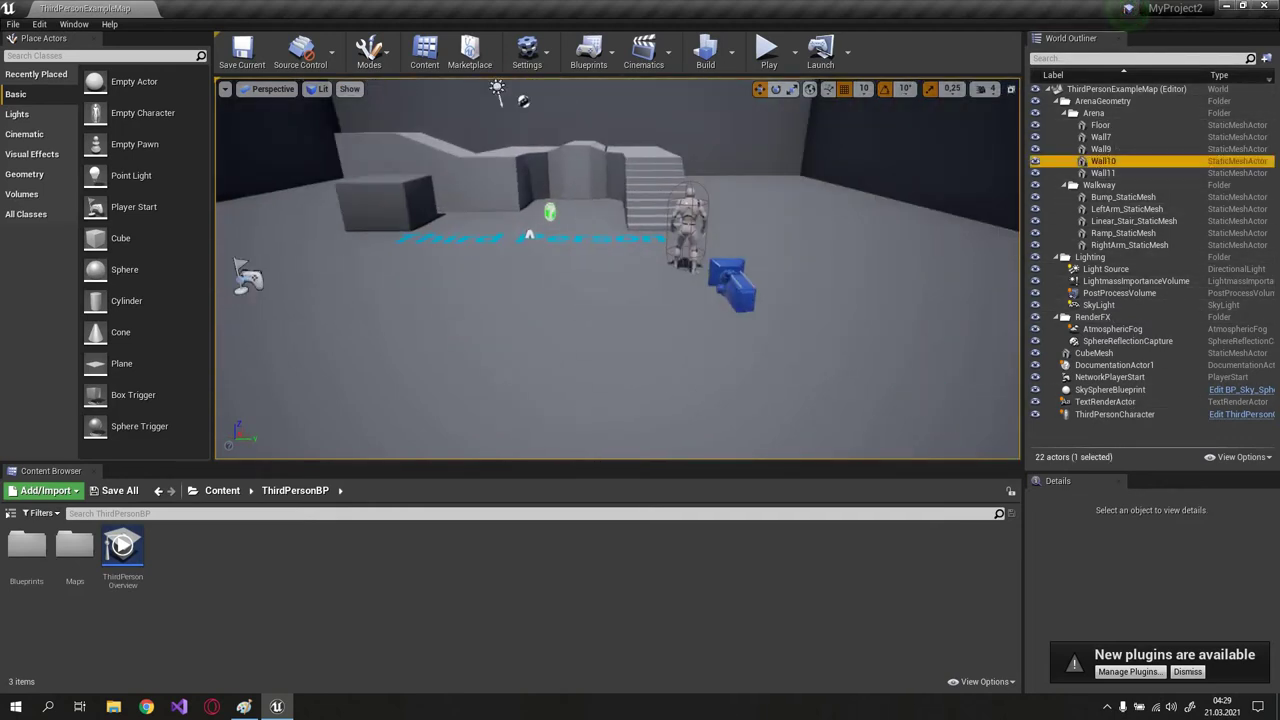
key("f")
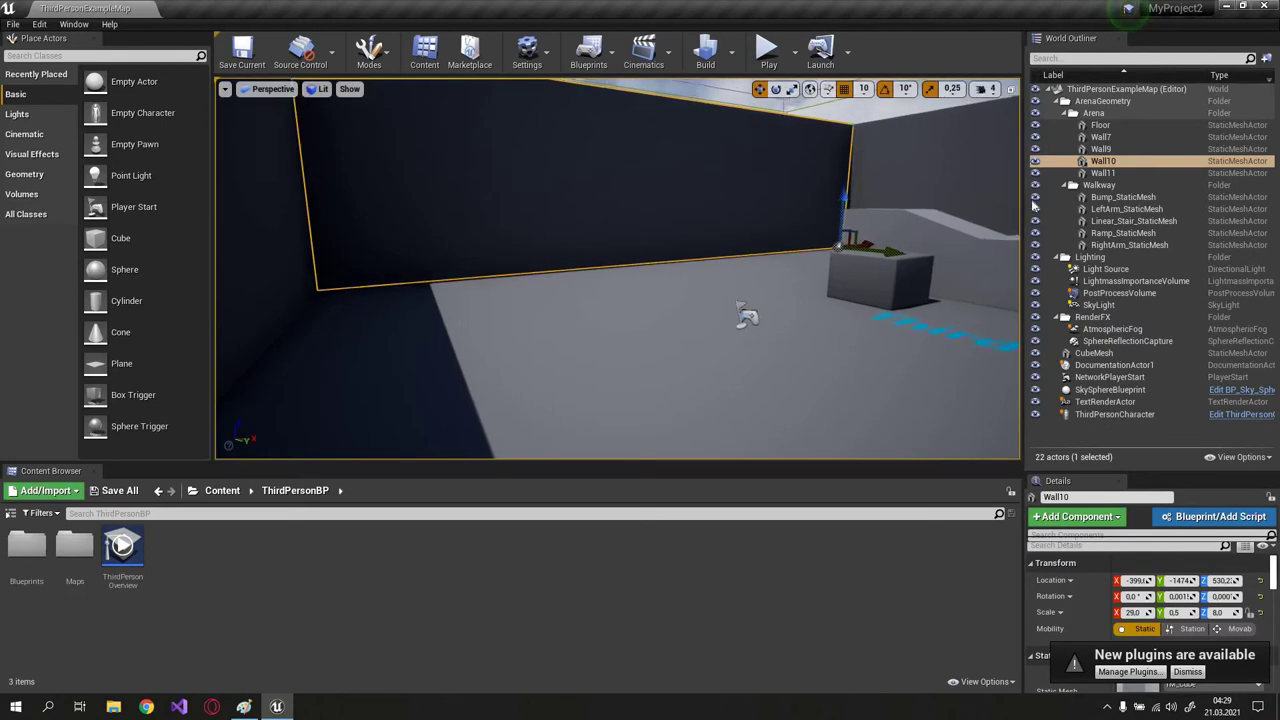
left_click(1105, 269)
key("f")
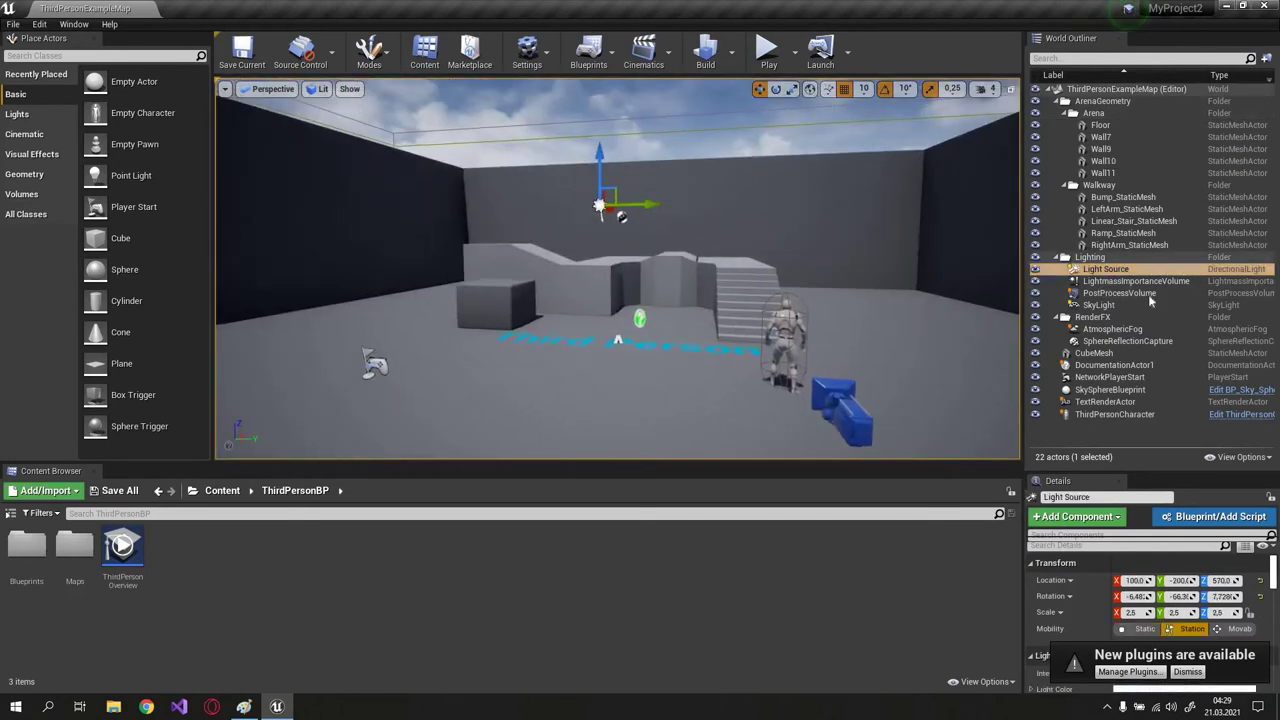
key("Down")
key("Down")
key("Down")
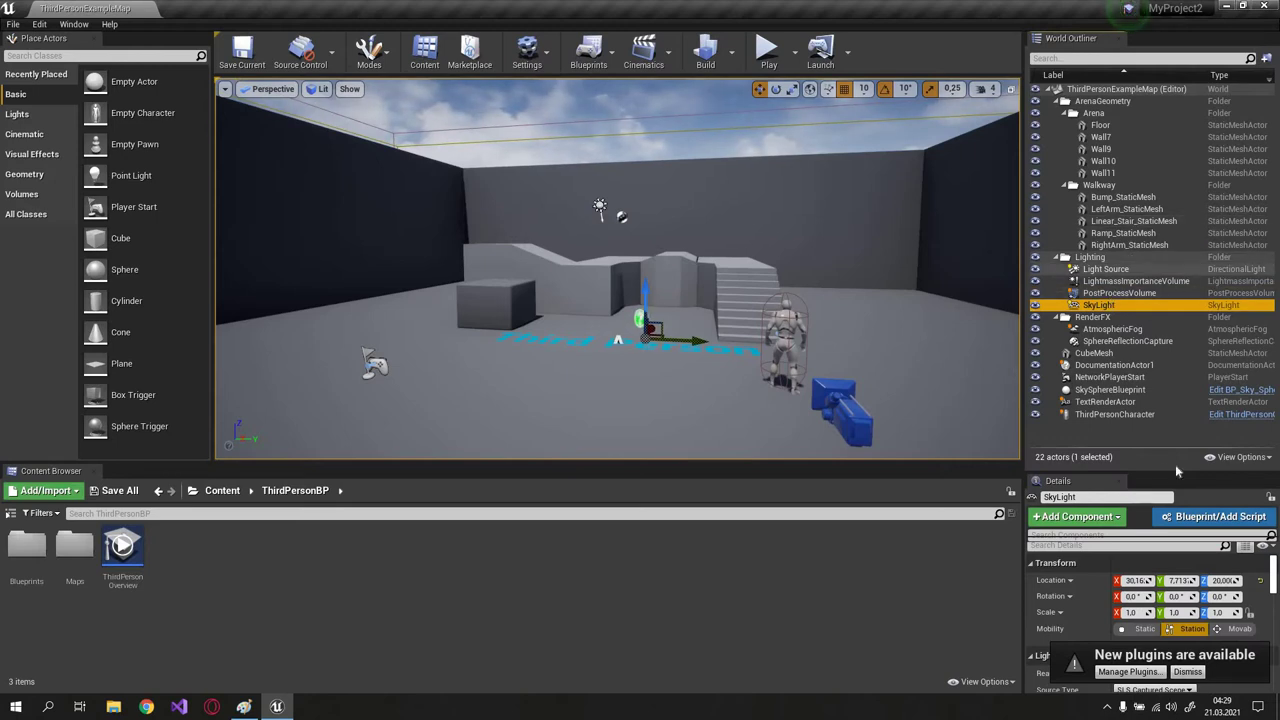
left_click_drag(1165, 238, 1160, 198)
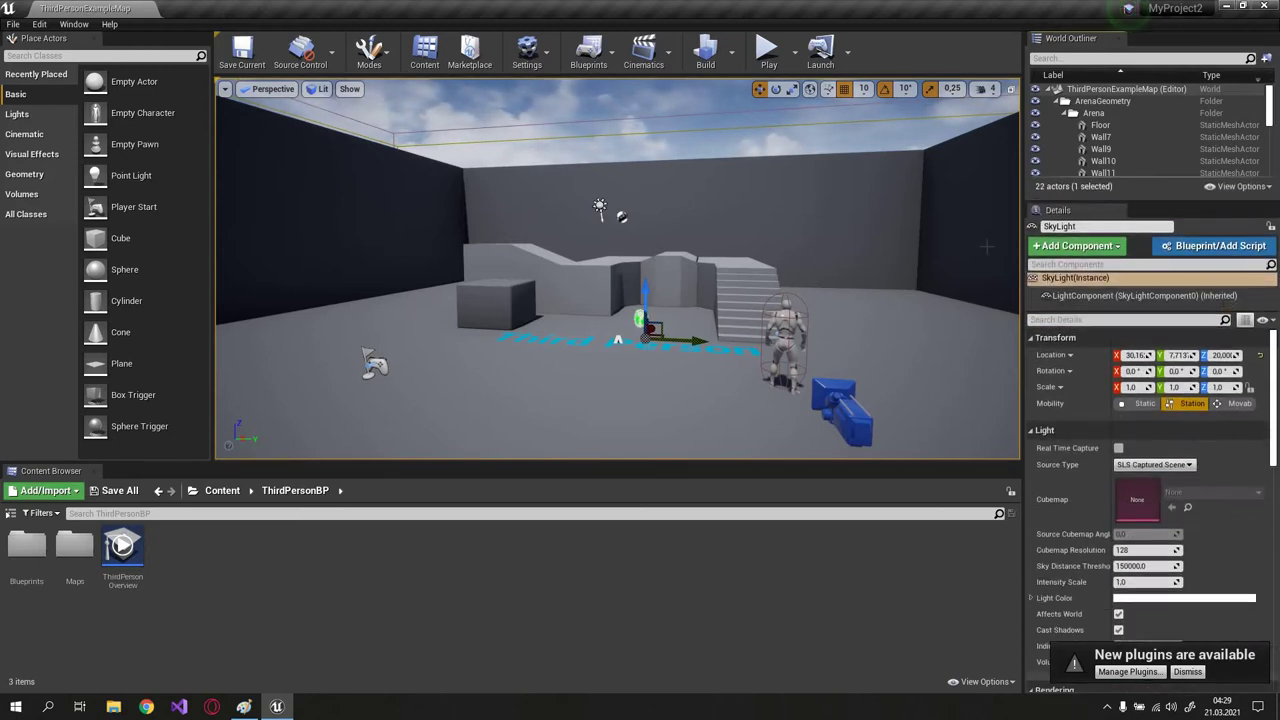
right_click_drag(832, 215, 508, 204)
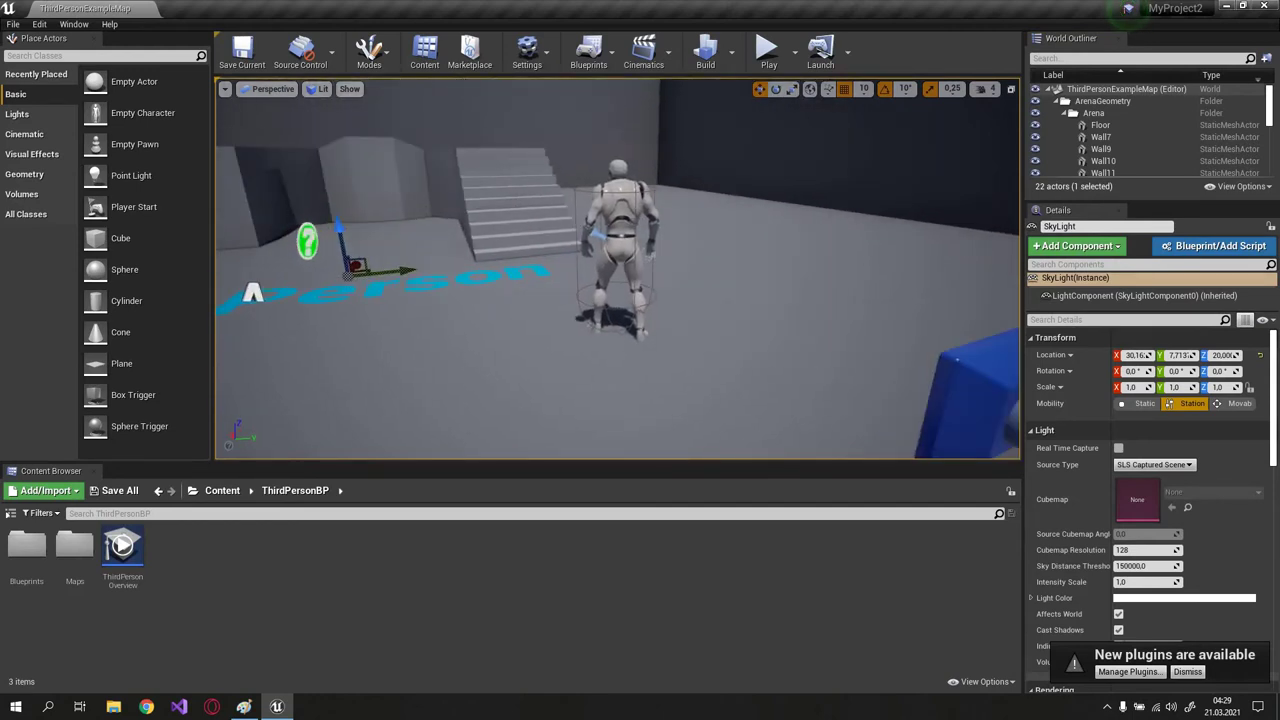
left_click(508, 204)
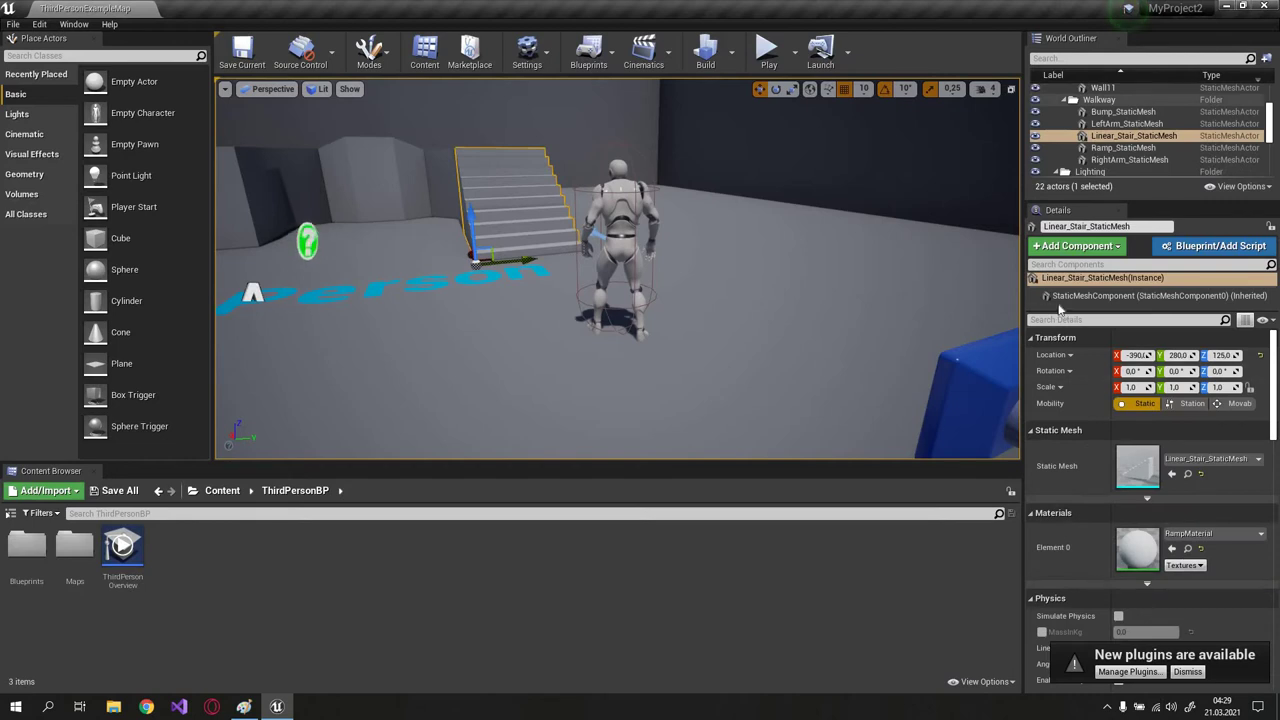
left_click(618, 240)
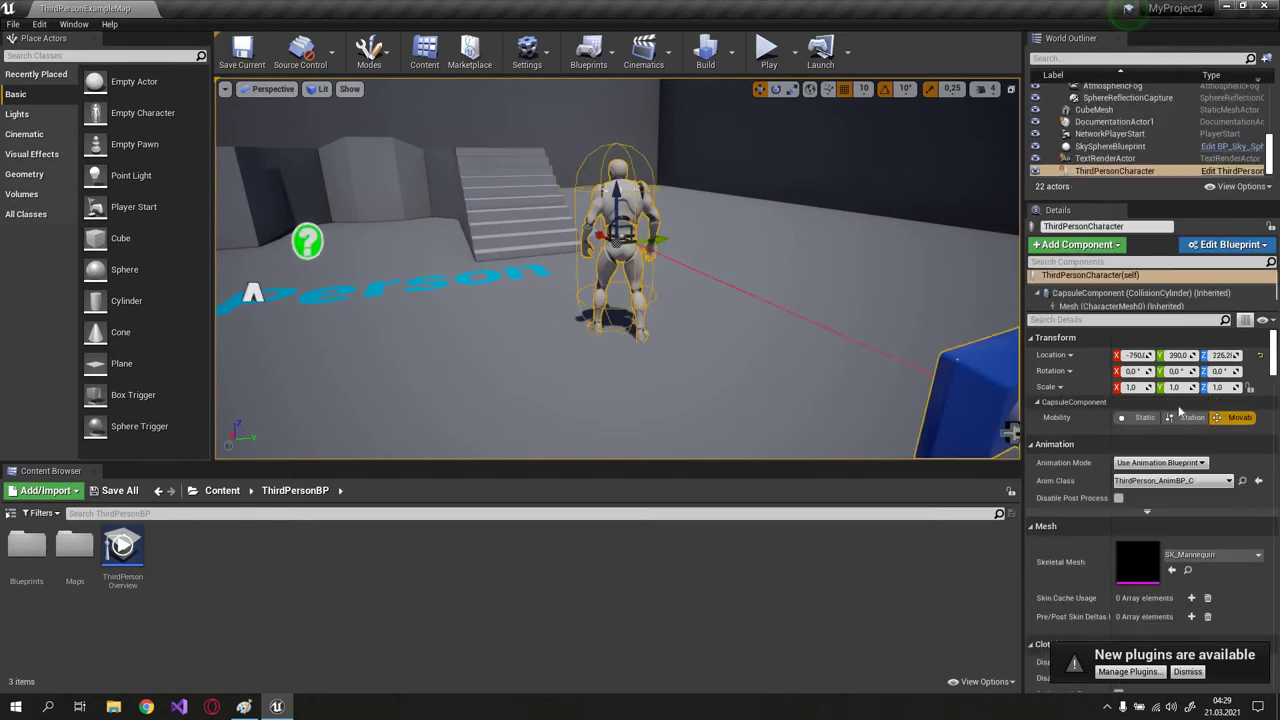
mouse_move(711, 200)
right_mouse_down()
mouse_move(420, 205)
mouse_move(403, 162)
right_mouse_up()
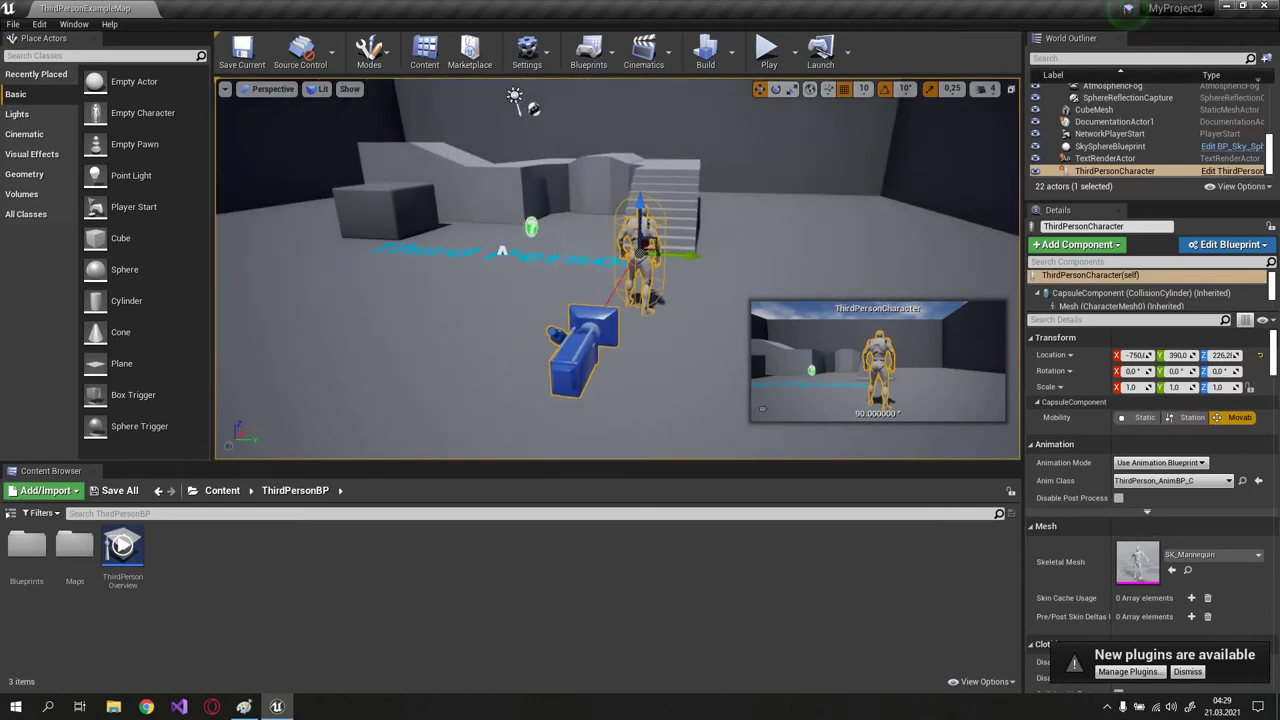
right_click_drag(403, 162, 220, 170)
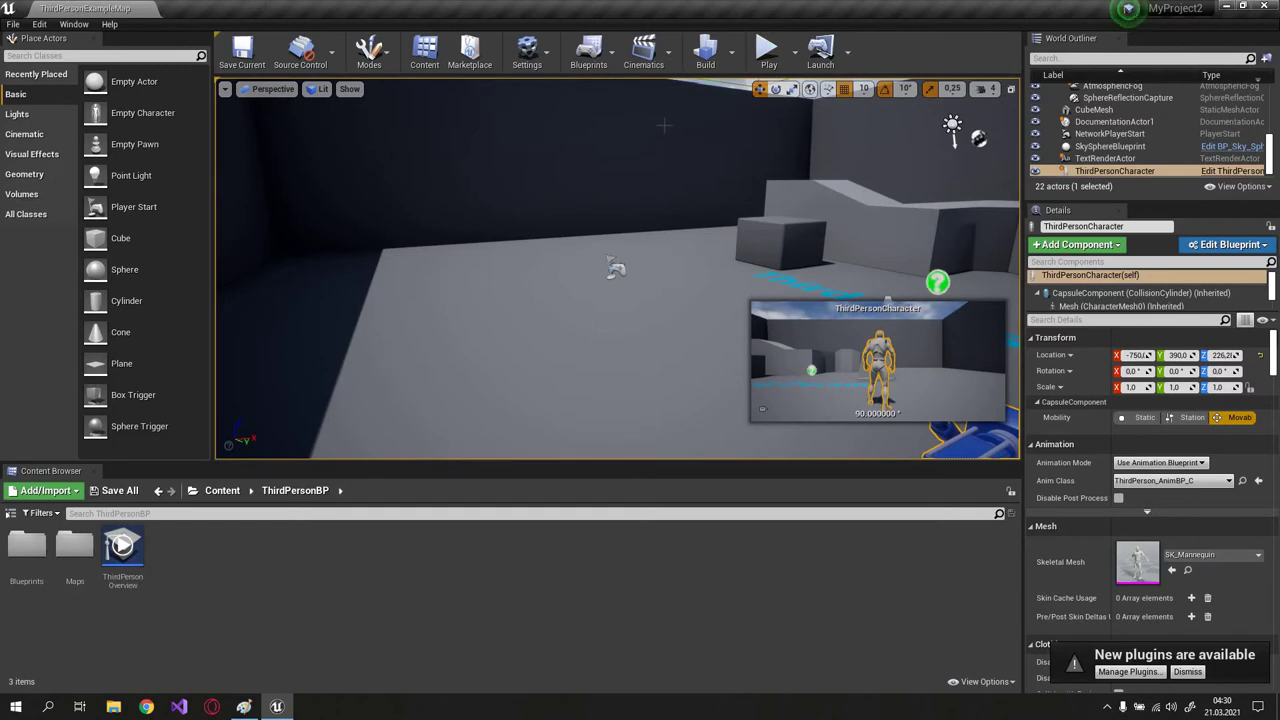
right_click_drag(633, 290, 634, 300)
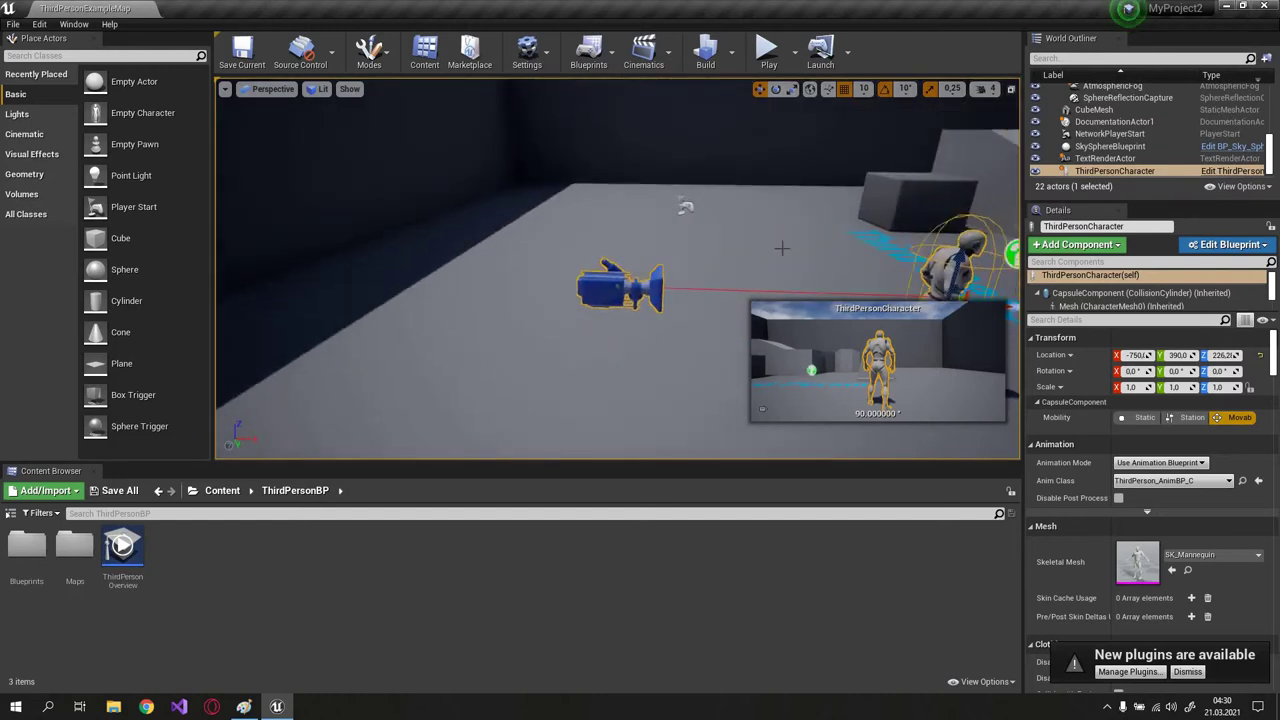
right_click_drag(634, 300, 690, 255)
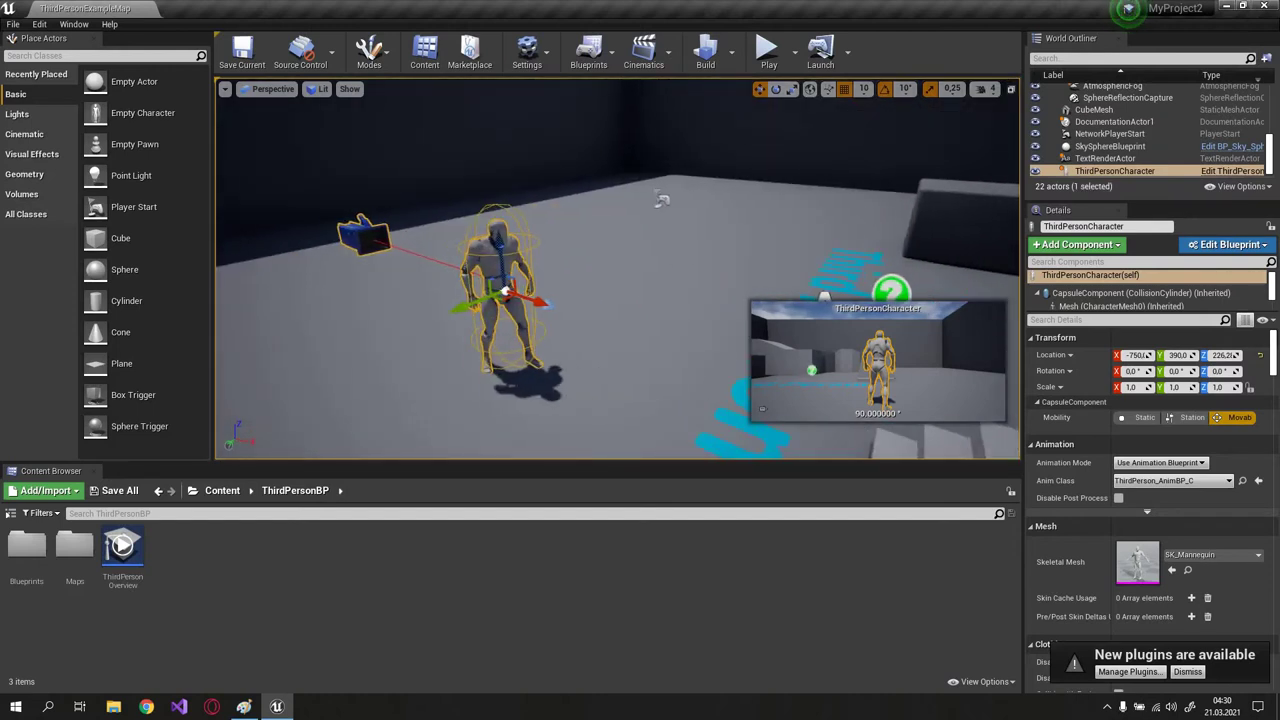
right_click_drag(765, 233, 765, 233)
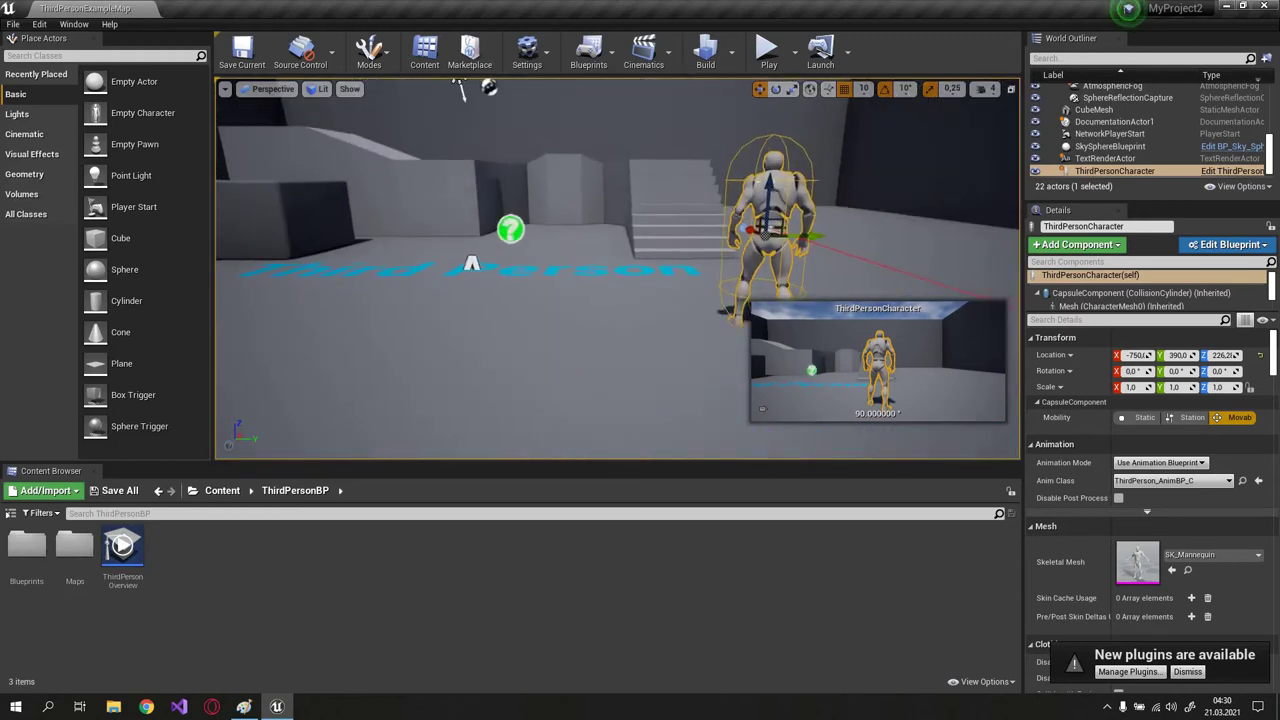
left_click_drag(690, 225, 603, 333)
left_click(509, 190)
left_click_drag(509, 190, 664, 125)
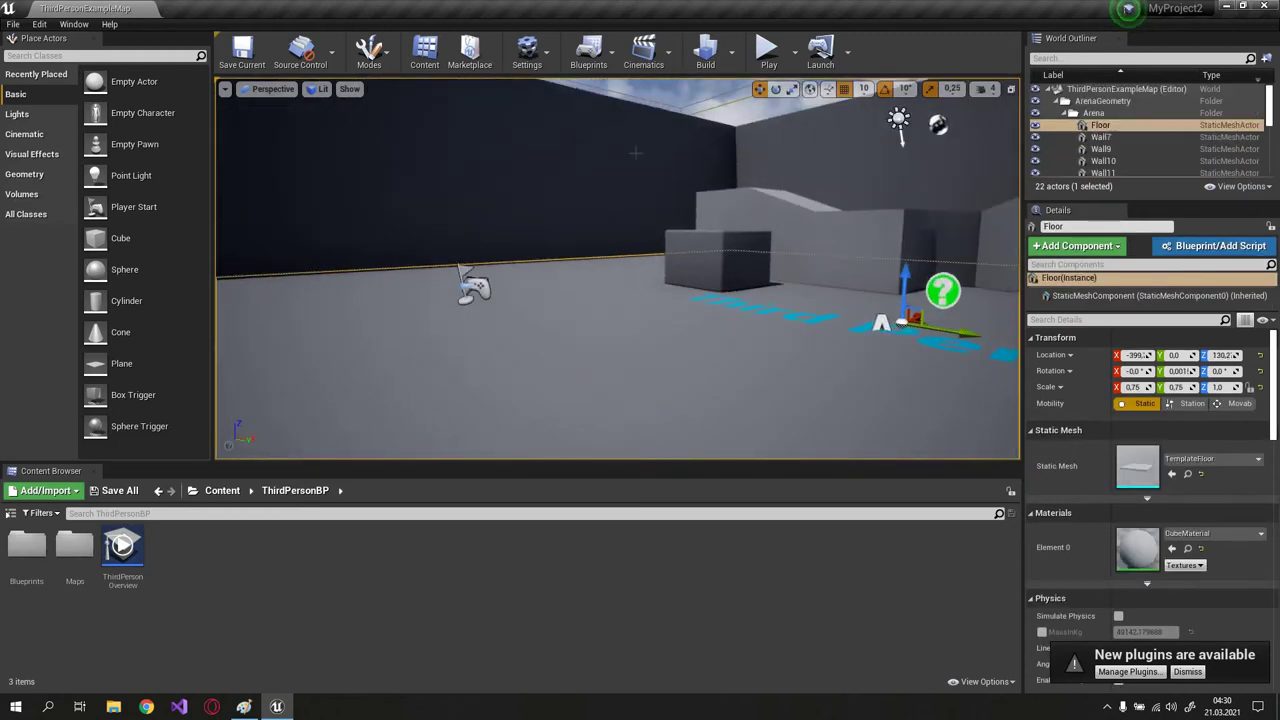
left_click(664, 125)
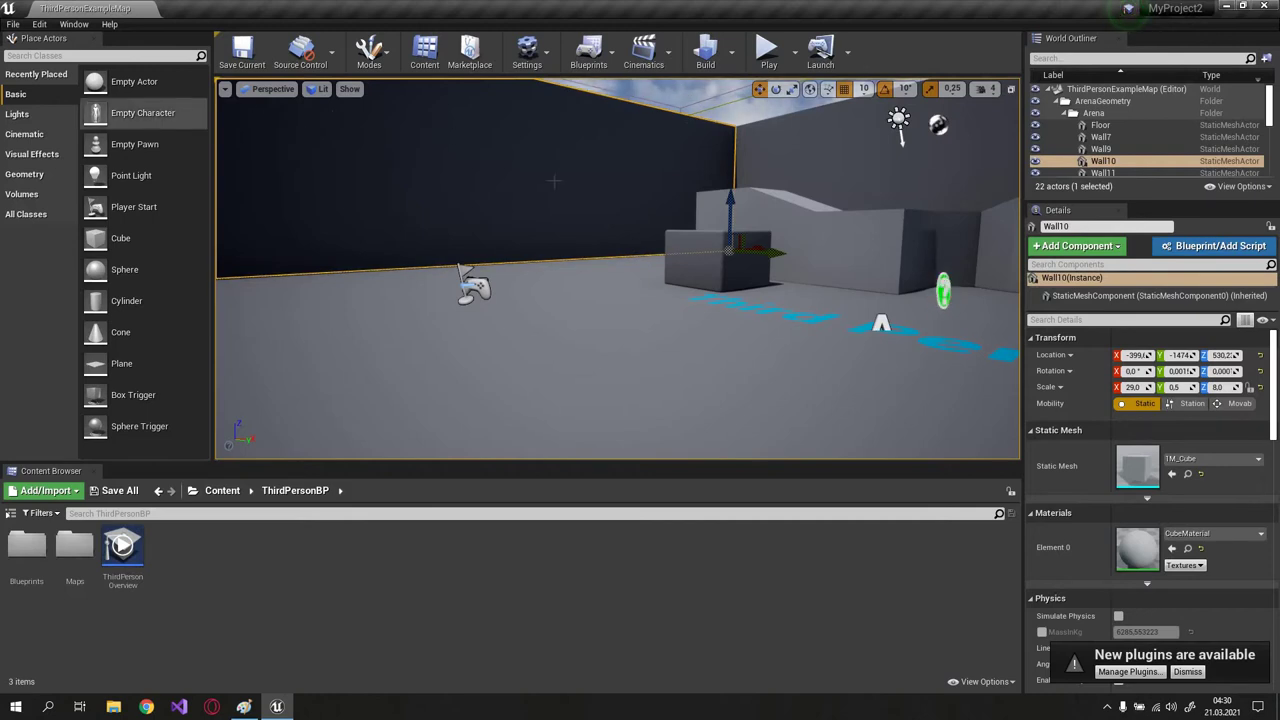
right_click_drag(595, 130, 595, 210)
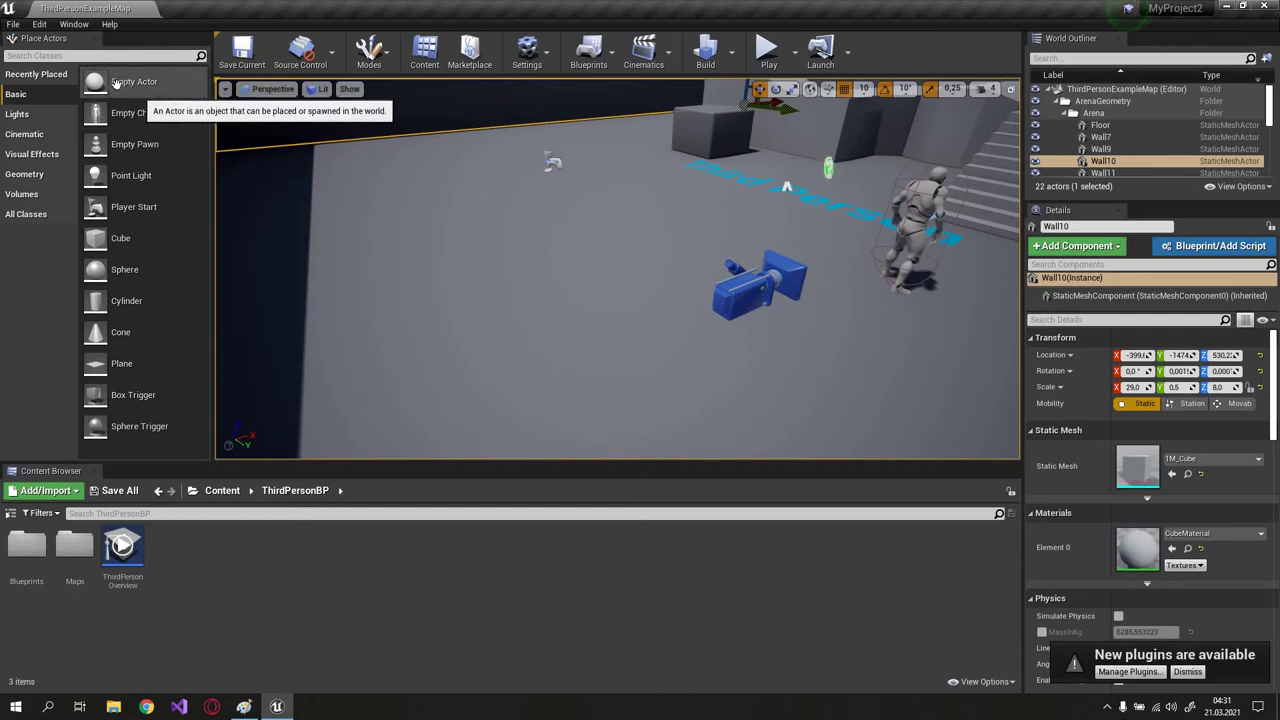
left_click_drag(120, 92, 471, 203)
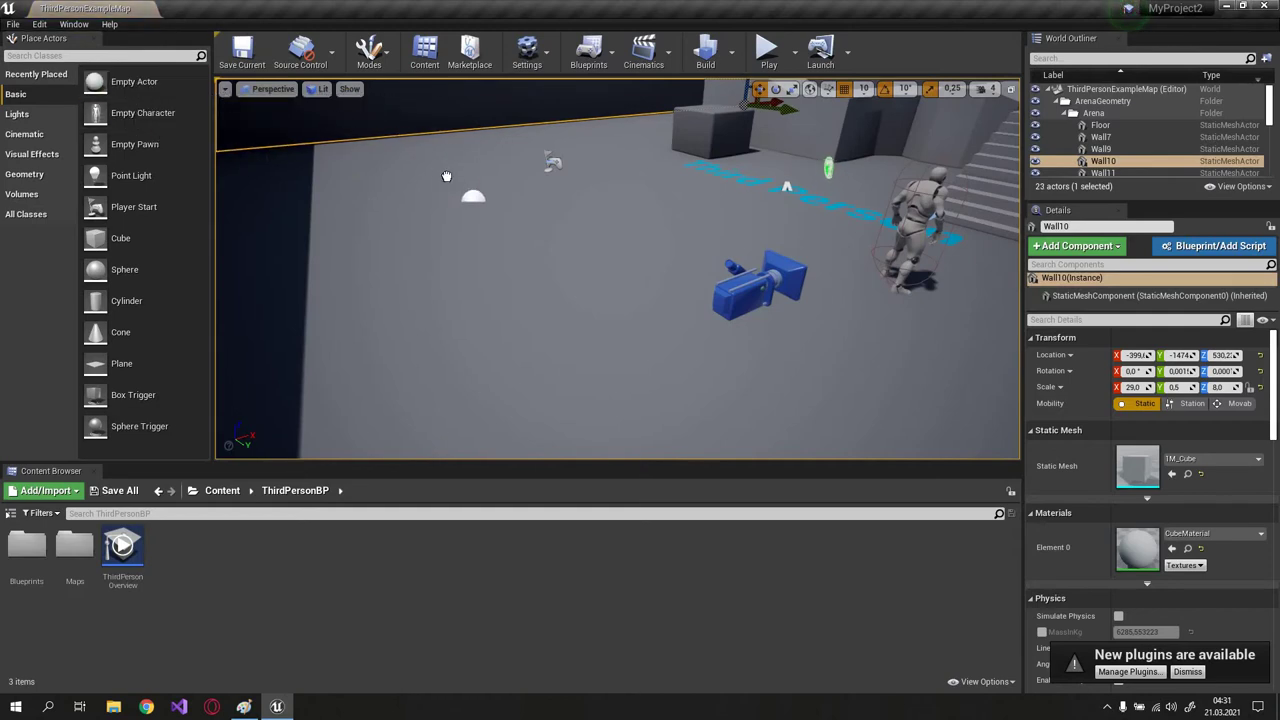
left_click_drag(574, 295, 572, 300)
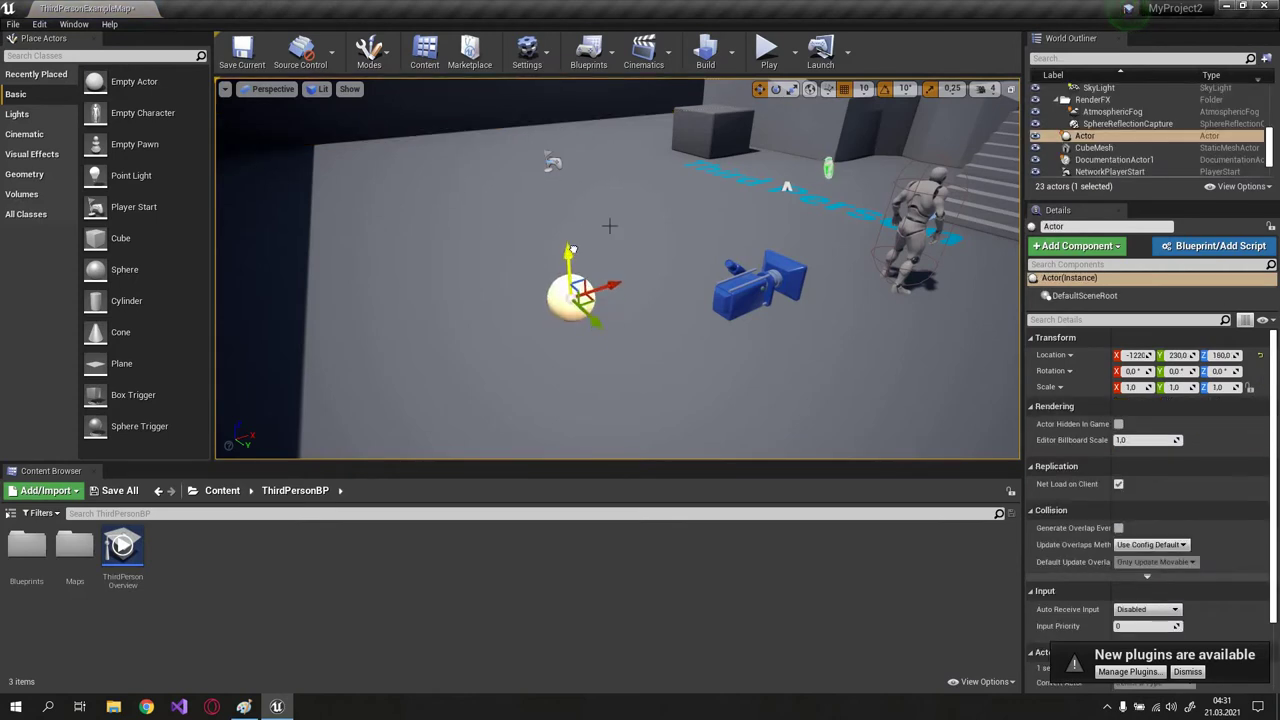
right_click_drag(572, 300, 600, 298)
key("f")
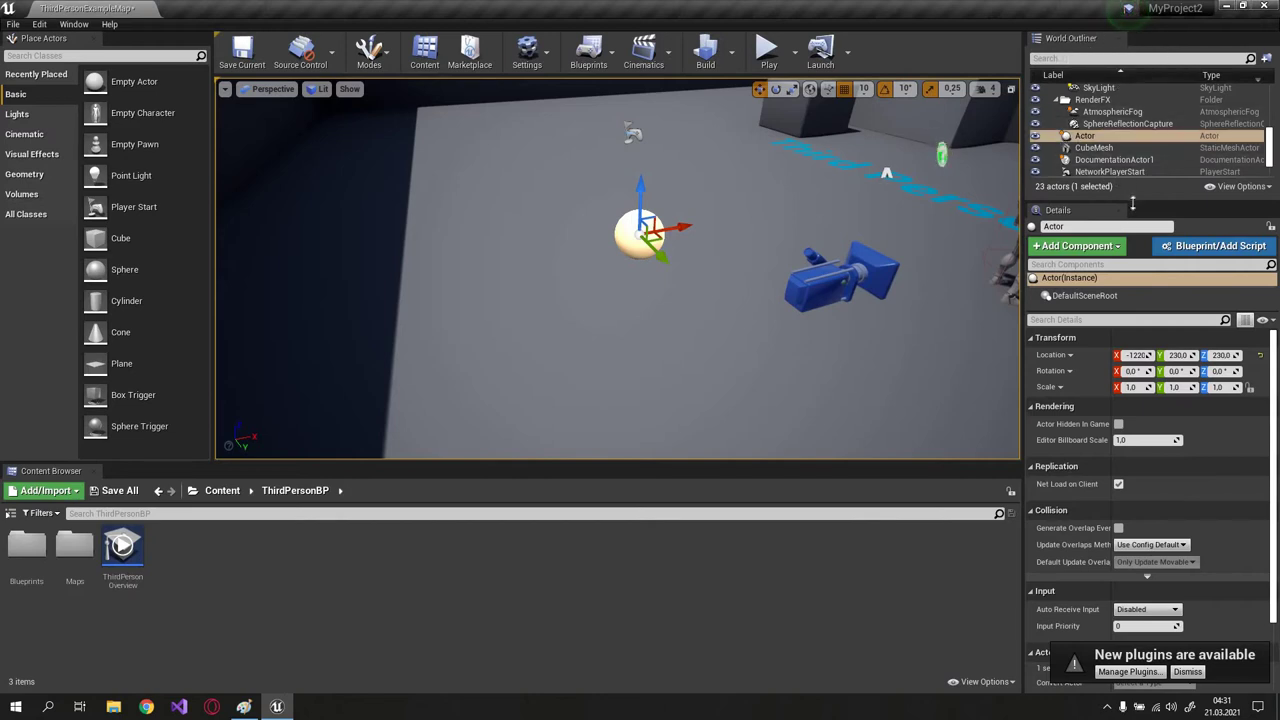
left_click_drag(1133, 203, 1133, 253)
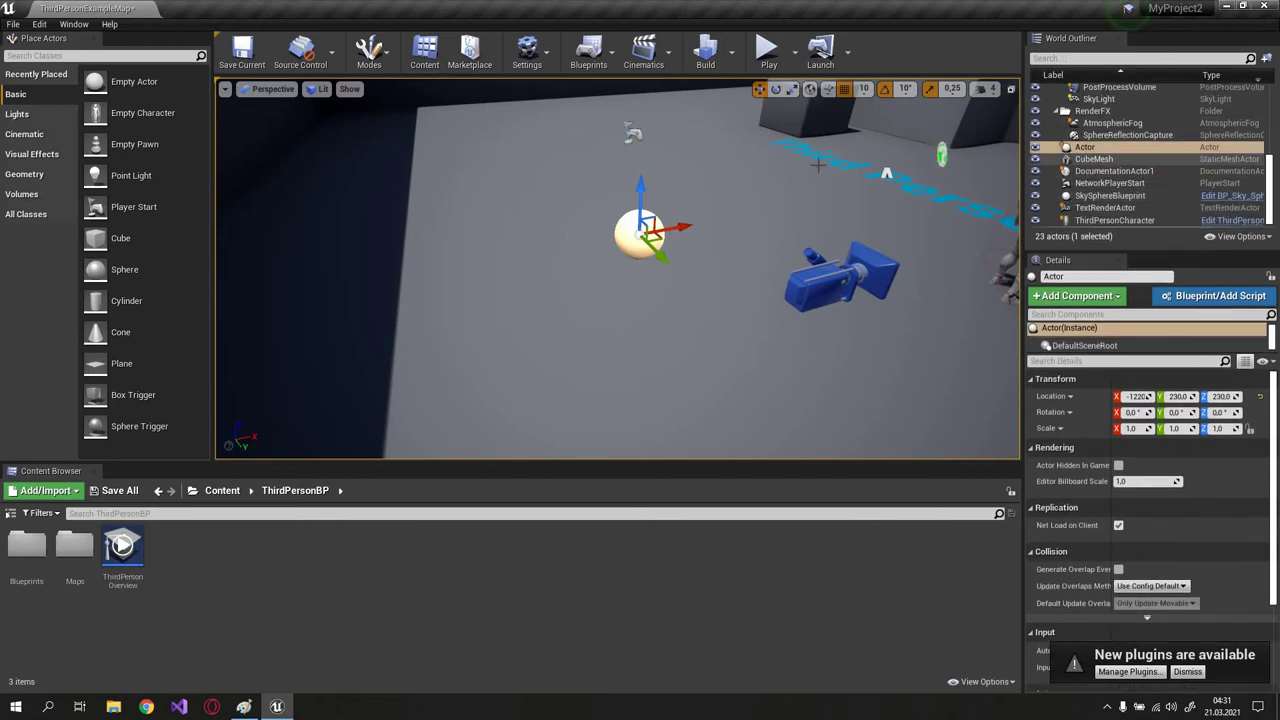
key("Delete")
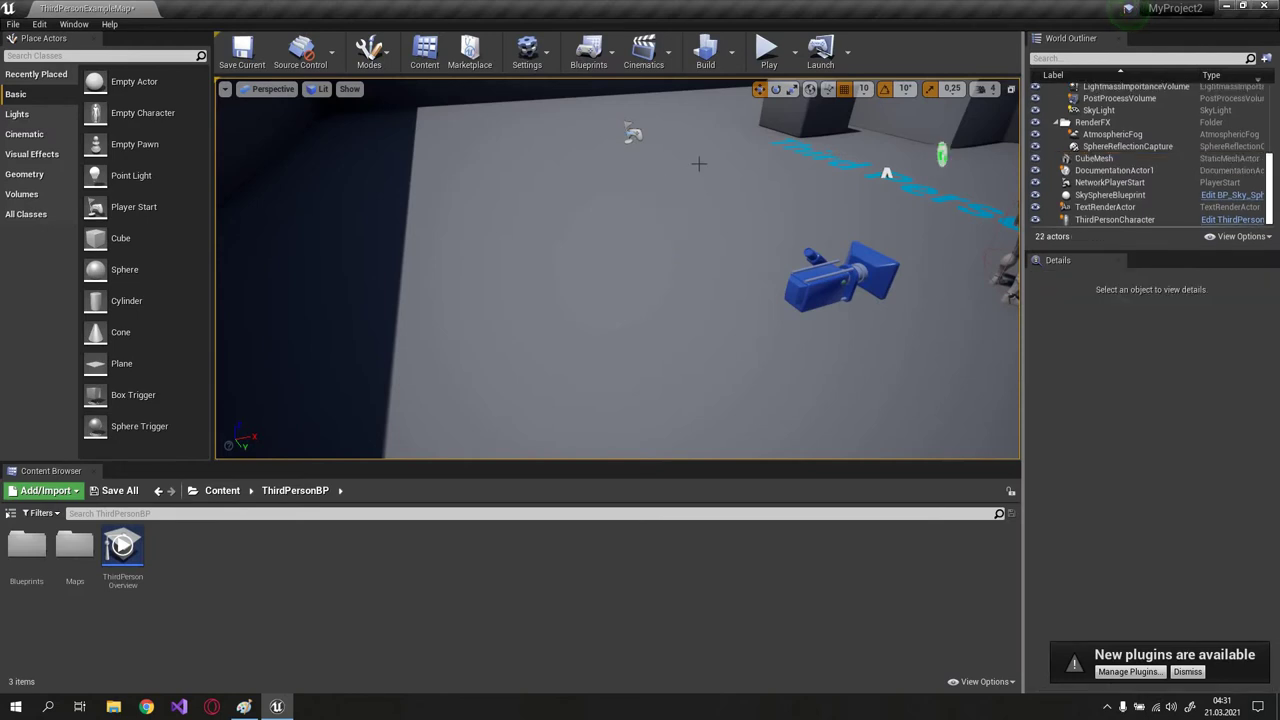
Step: Start a new Blueprint Class from the Content Browser's right-click menu
right_click(379, 568)
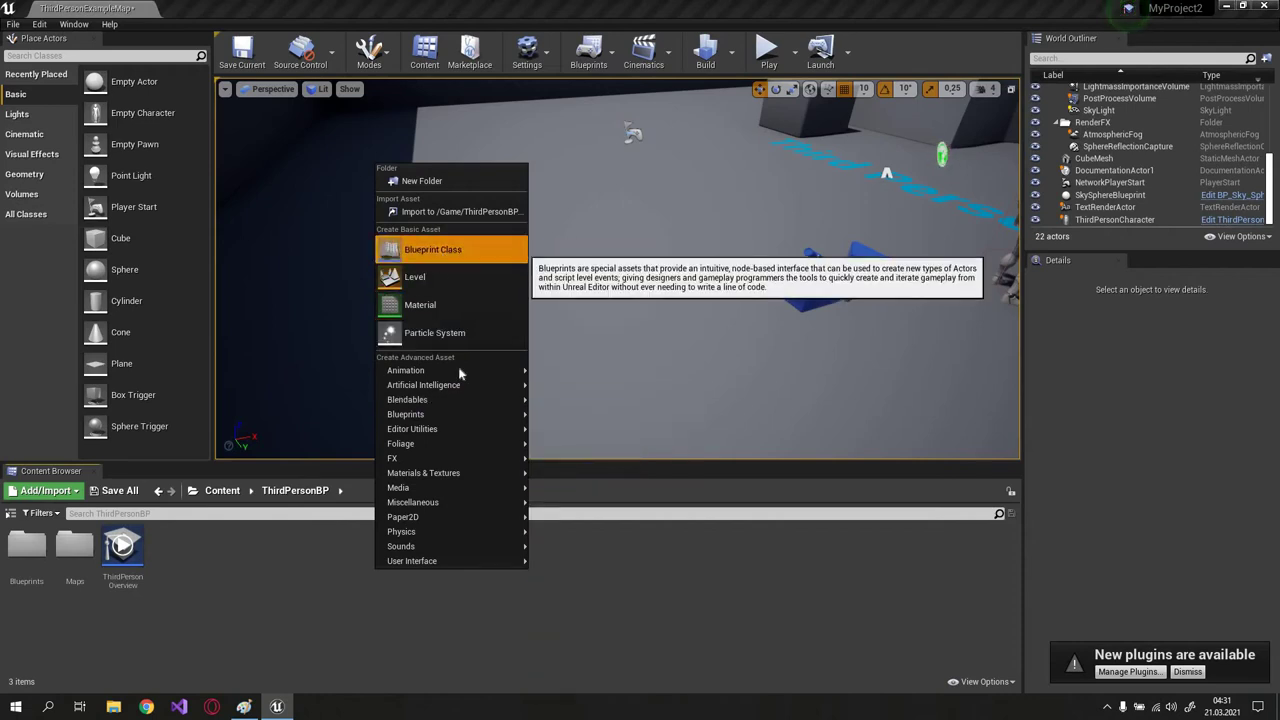
left_click(443, 258)
key("Escape")
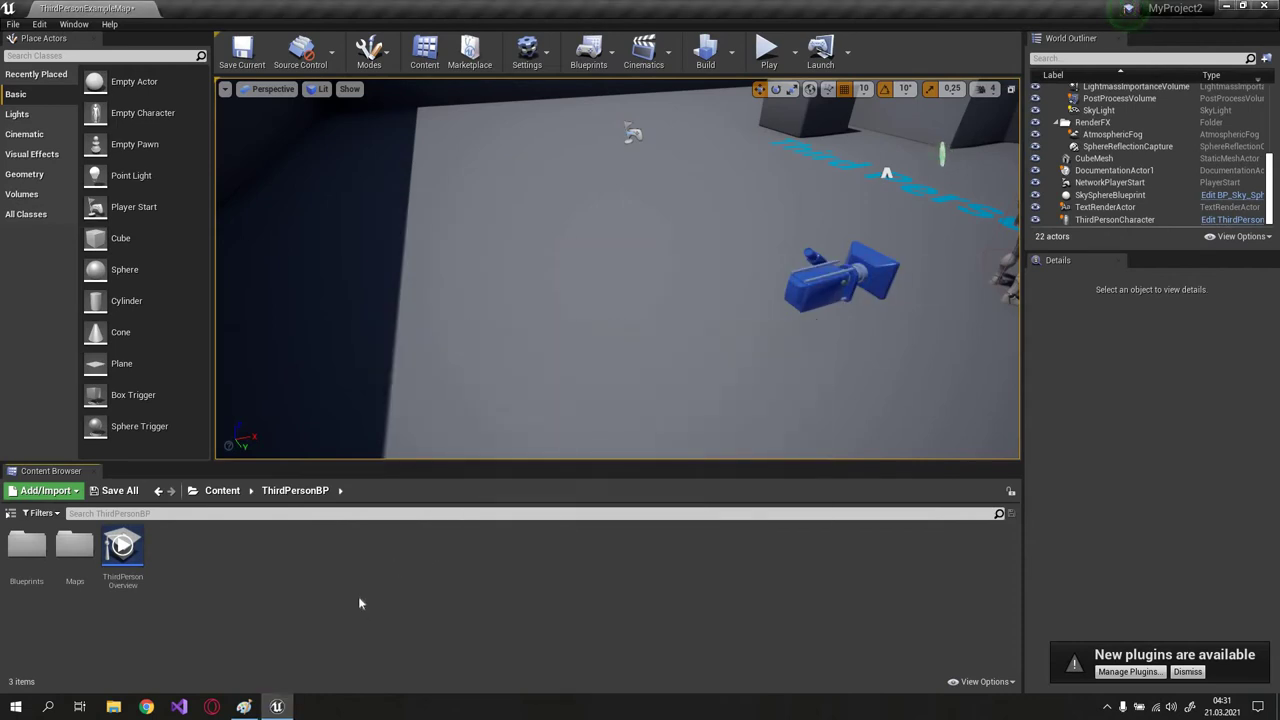
right_click(401, 563)
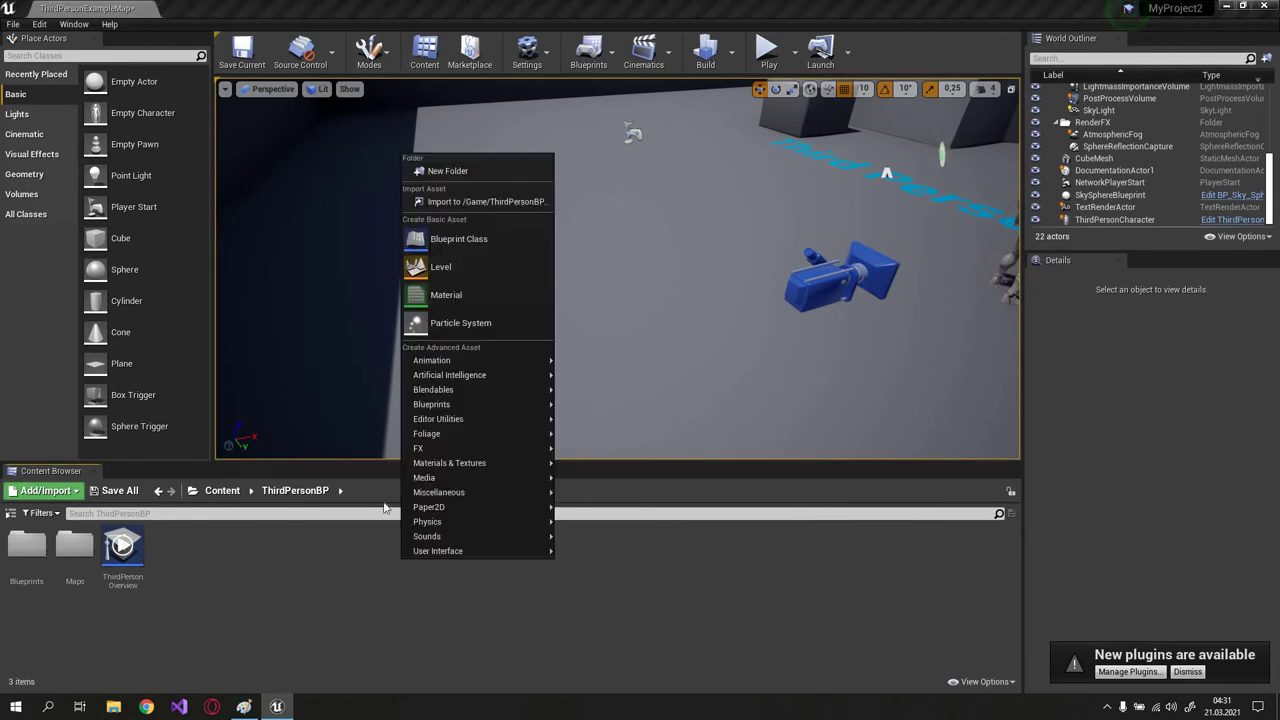
left_click(474, 245)
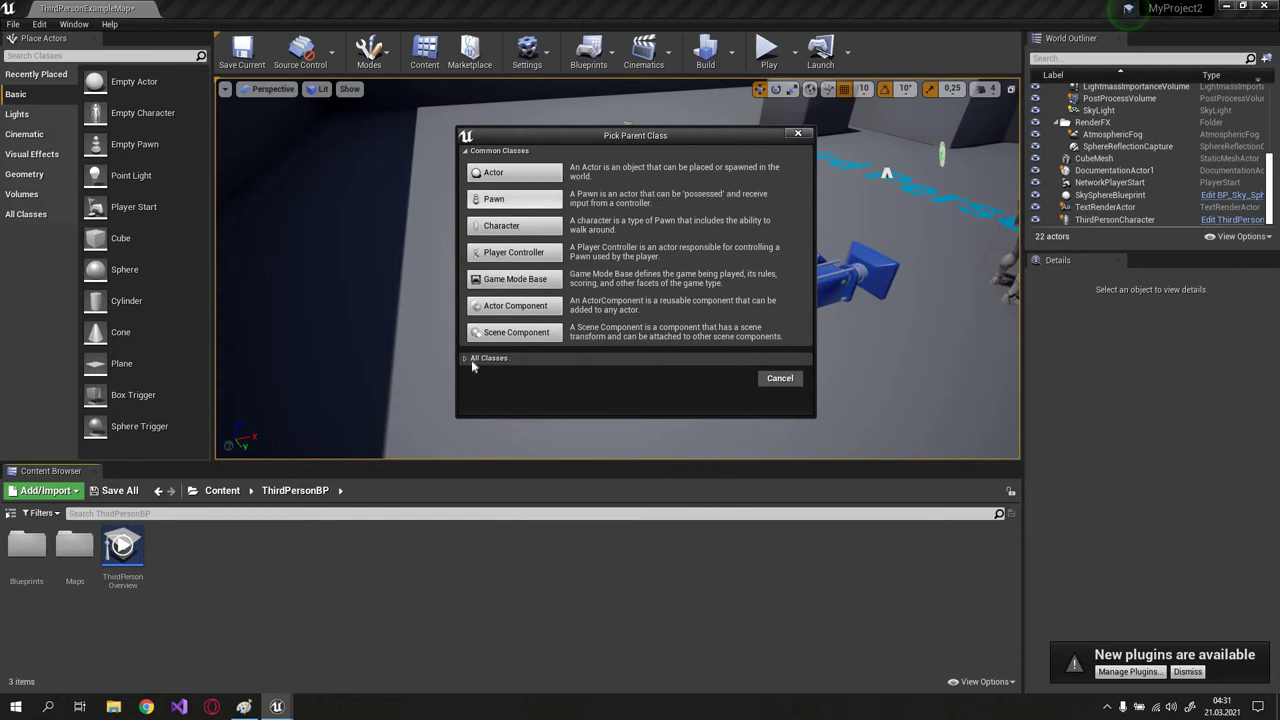
Step: Choose Actor under All Classes as the parent and create the Blueprint in ThirdPersonBP
left_click(576, 358)
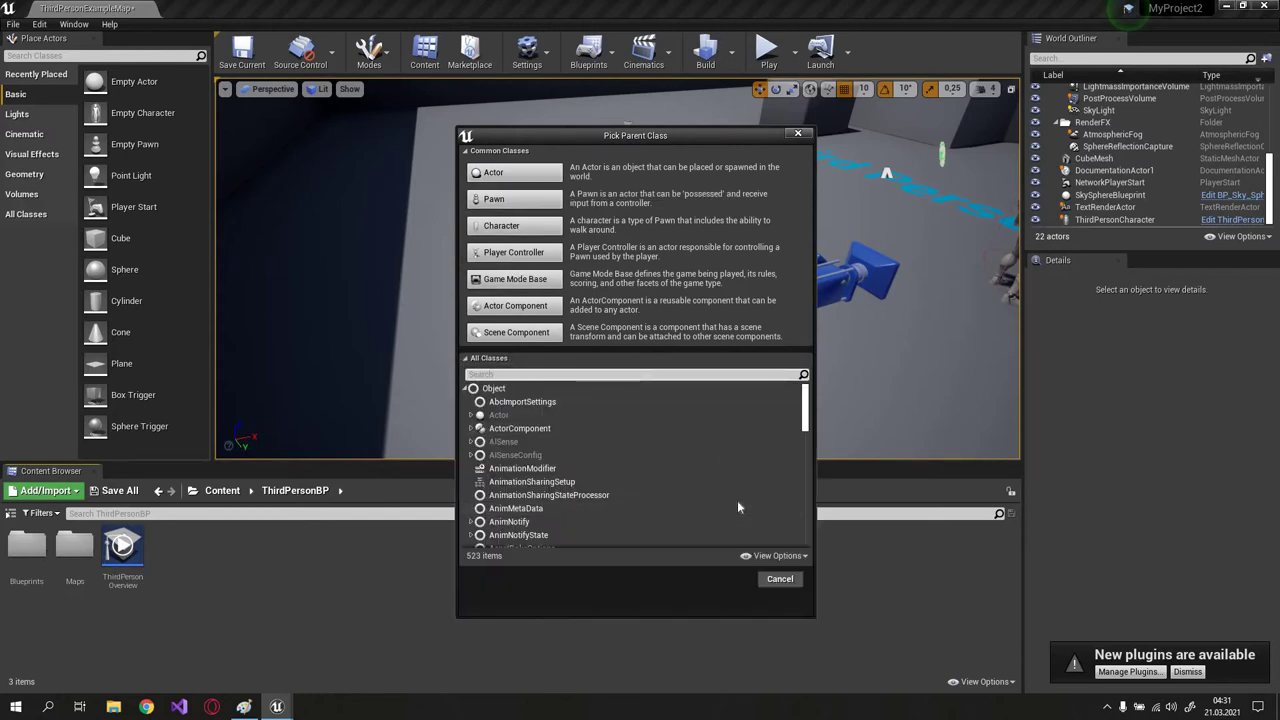
left_click(472, 415)
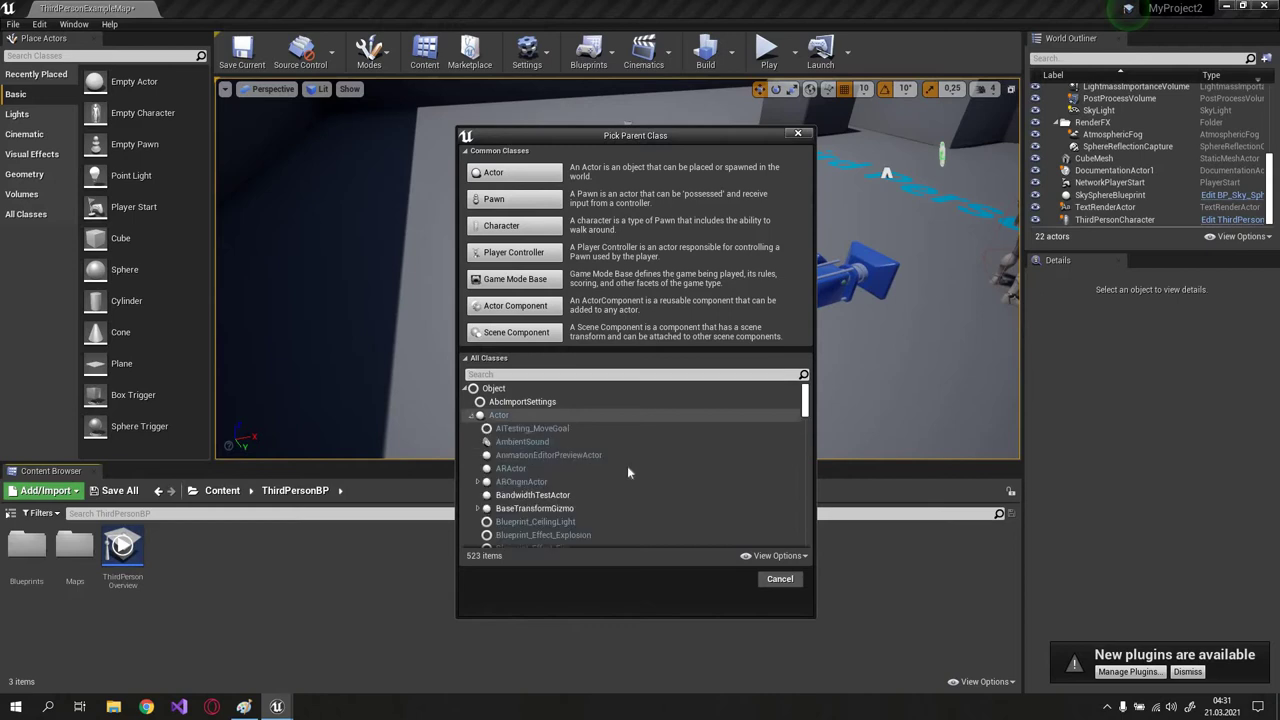
scroll(627, 466, "down", 2)
scroll(626, 462, "down", 2)
scroll(626, 464, "up", 3)
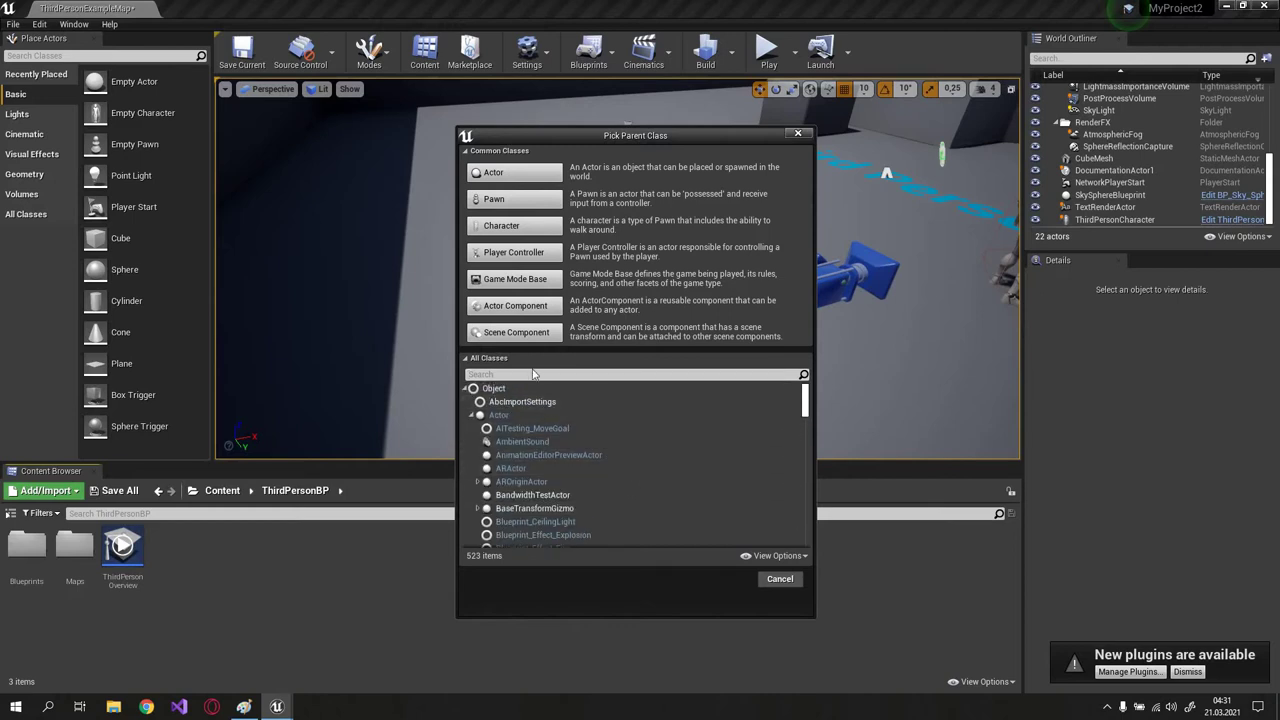
left_click(559, 428)
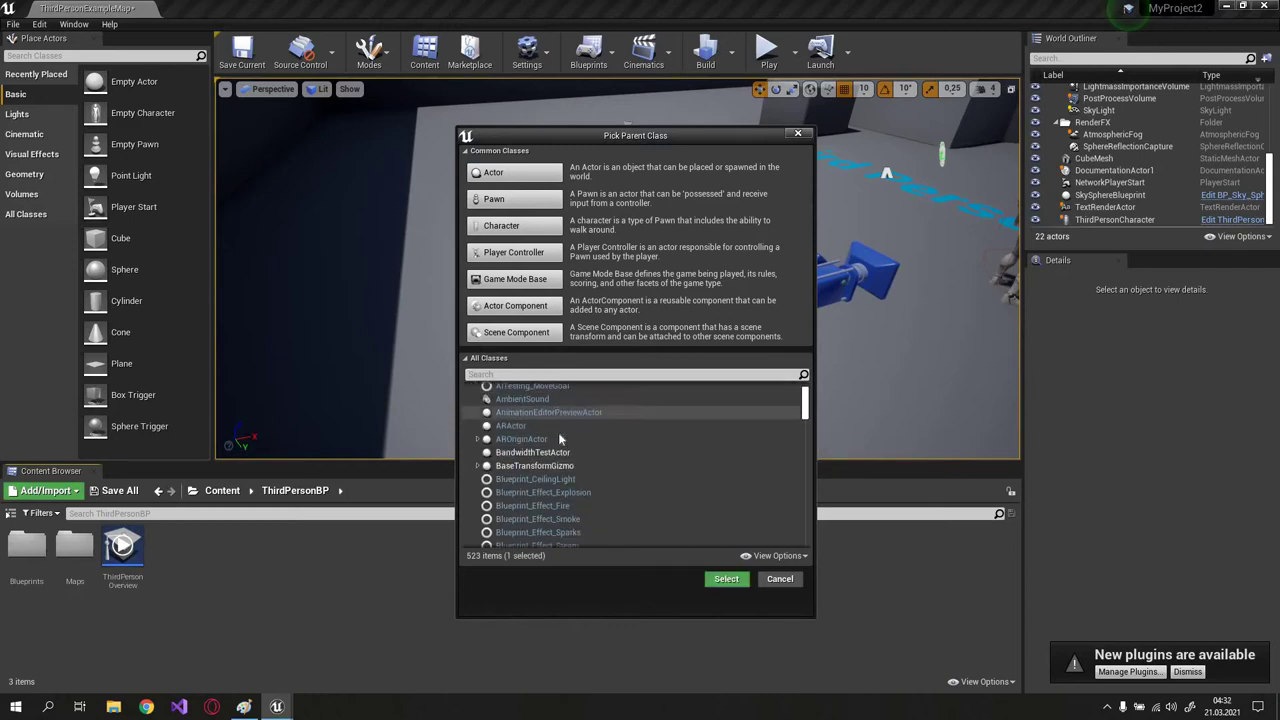
scroll(558, 432, "down", 4)
scroll(556, 432, "down", 2)
scroll(550, 420, "down", 2)
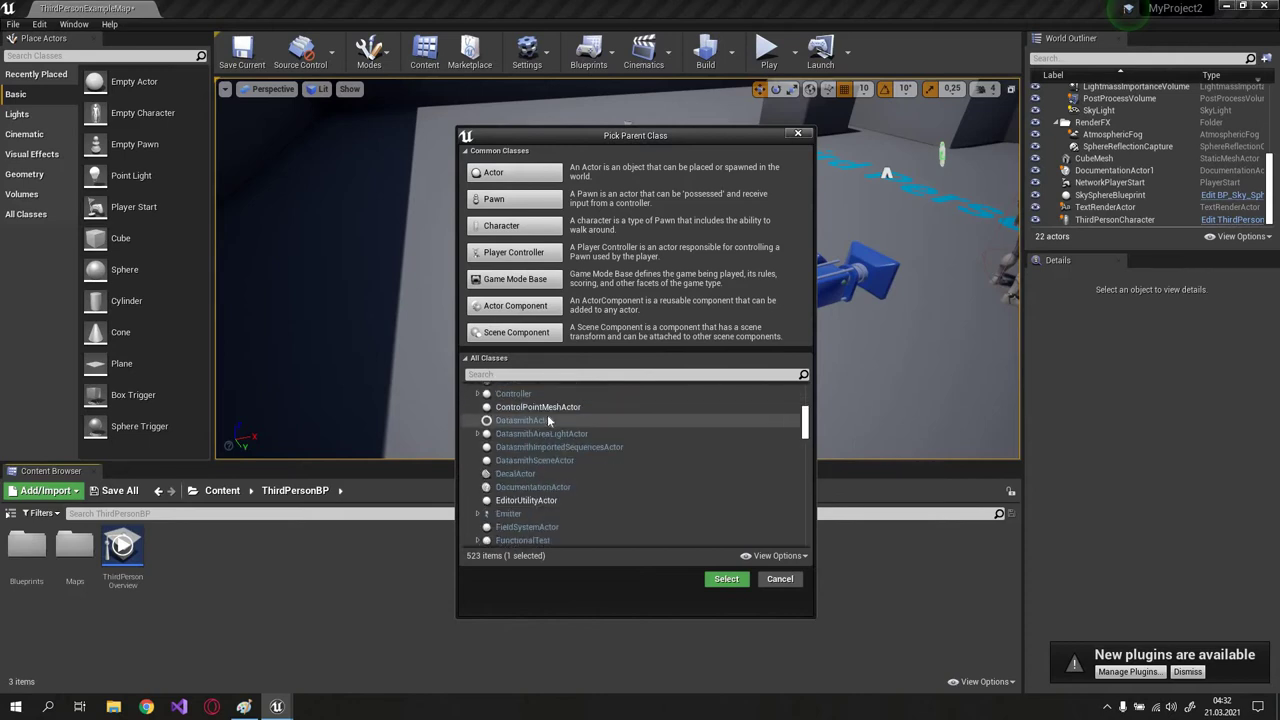
scroll(545, 430, "down", 2)
scroll(540, 448, "down", 2)
scroll(539, 444, "up", 2)
scroll(539, 444, "up", 4)
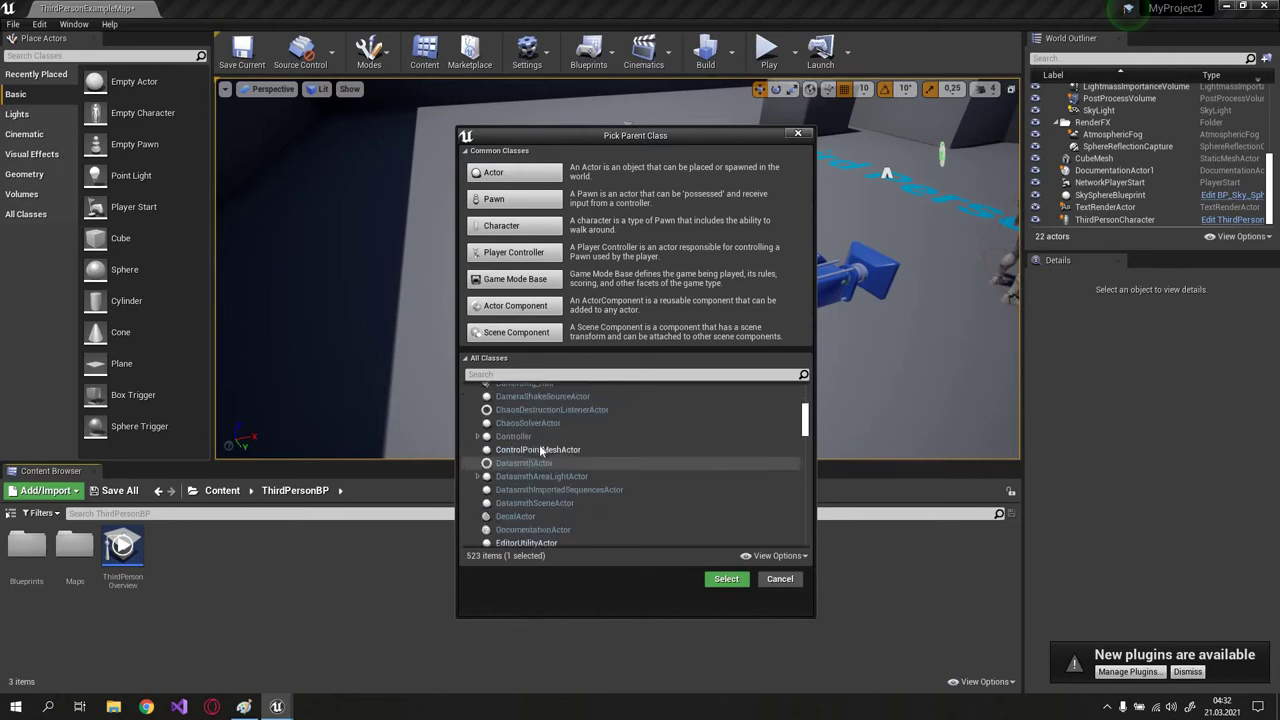
scroll(541, 443, "up", 4)
scroll(538, 442, "up", 2)
scroll(538, 448, "up", 2)
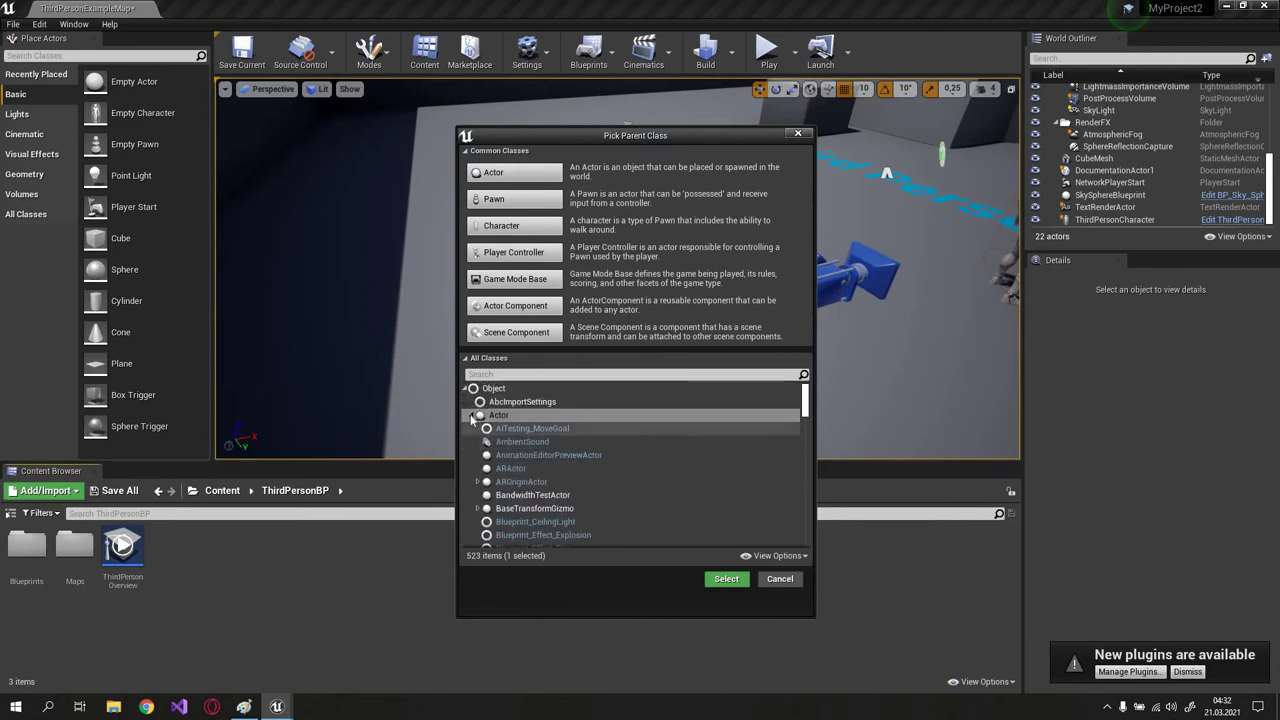
left_click(474, 416)
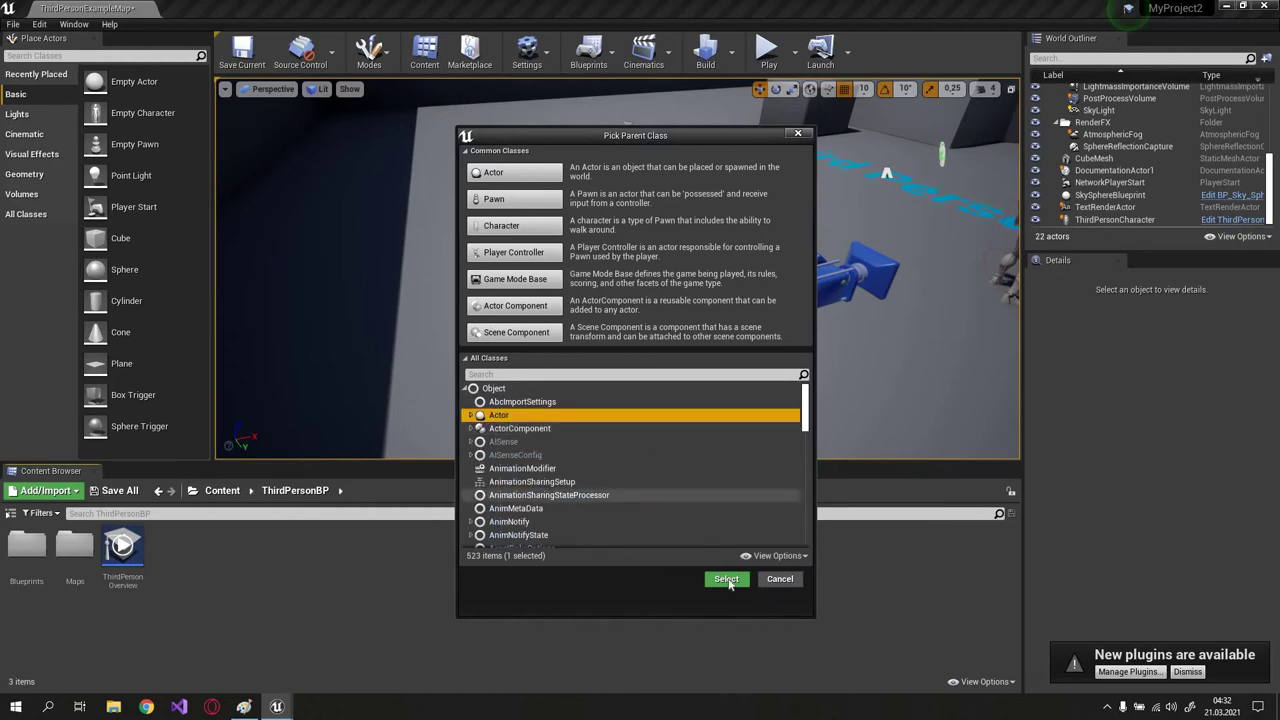
left_click(728, 579)
type("nEWactor")
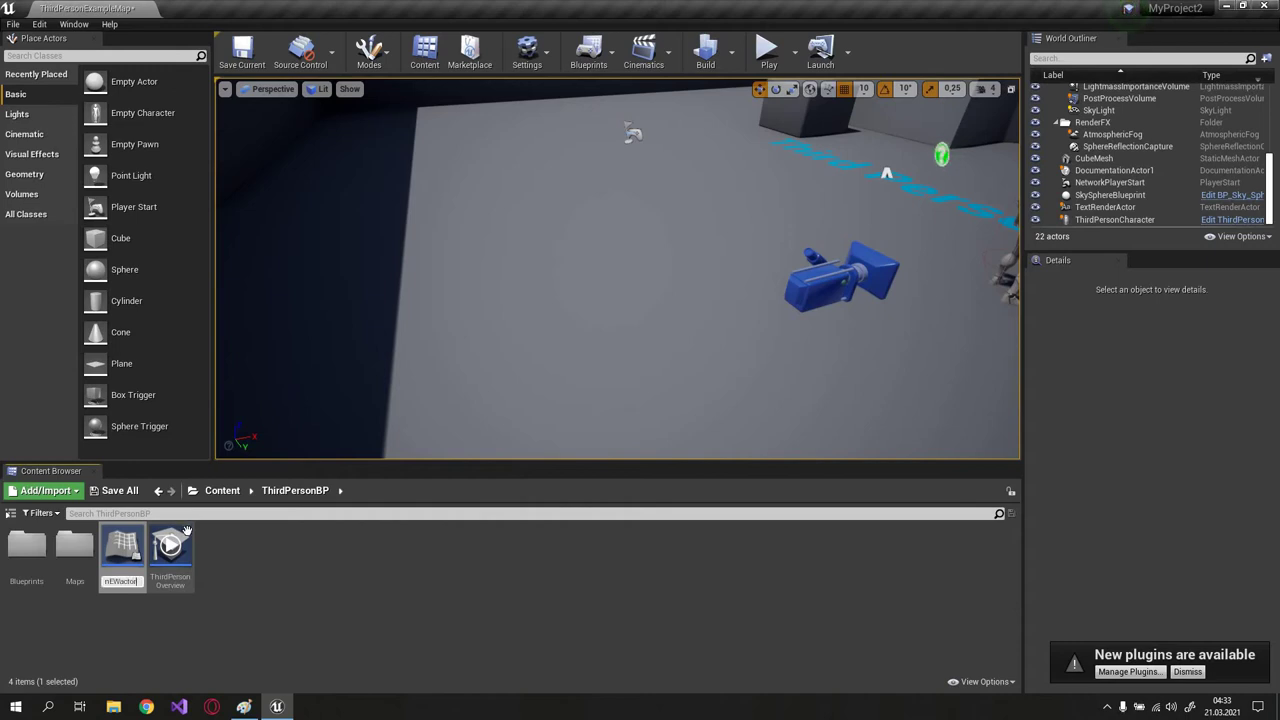
key("Return")
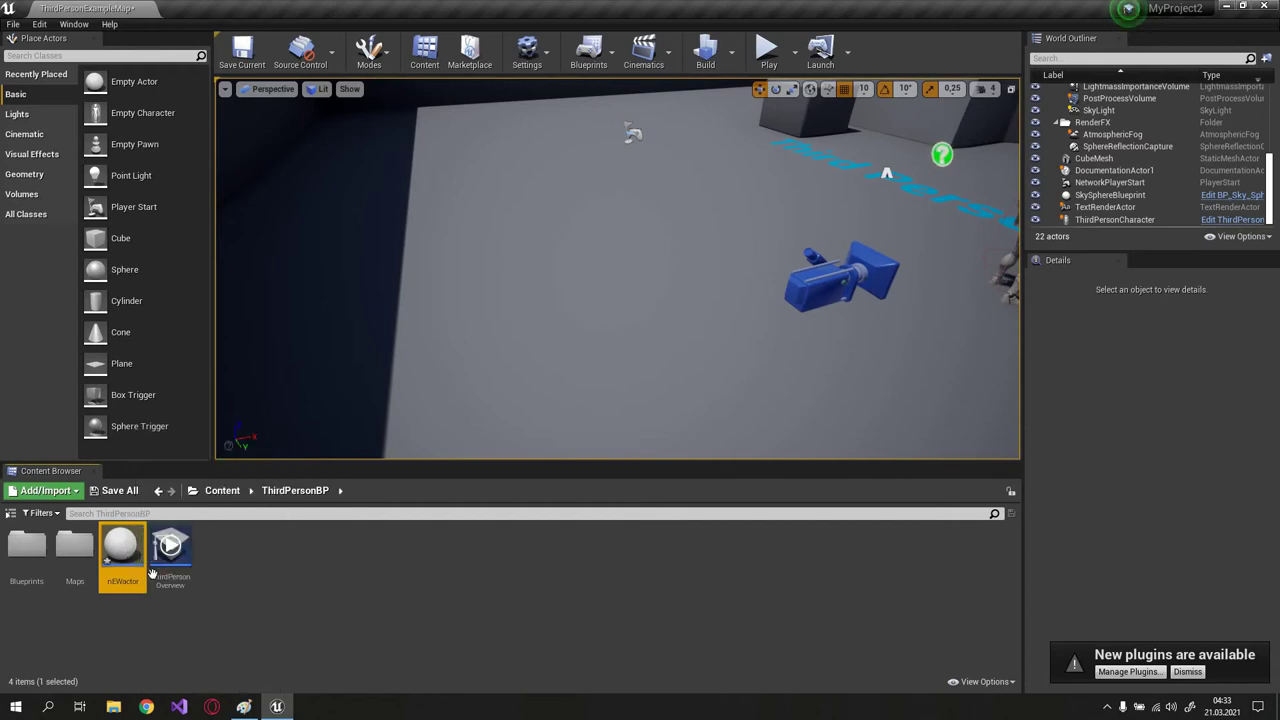
left_click_drag(140, 560, 434, 373)
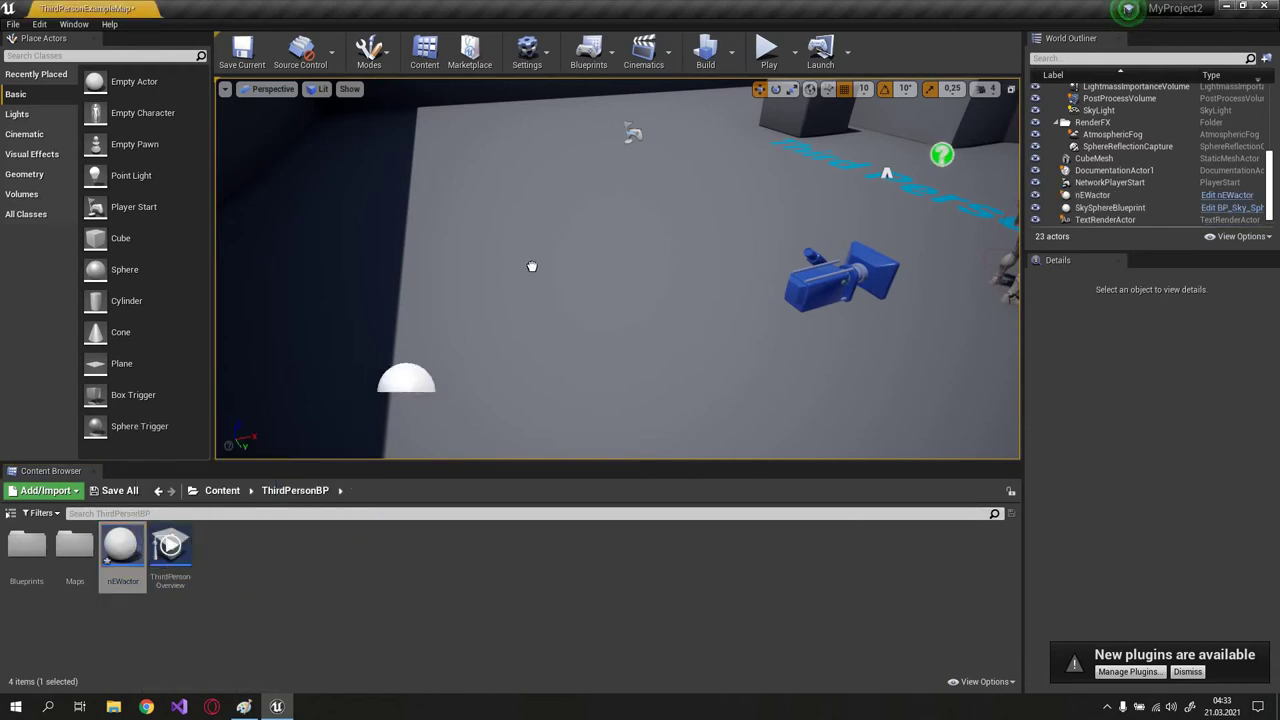
left_click_drag(532, 266, 515, 264)
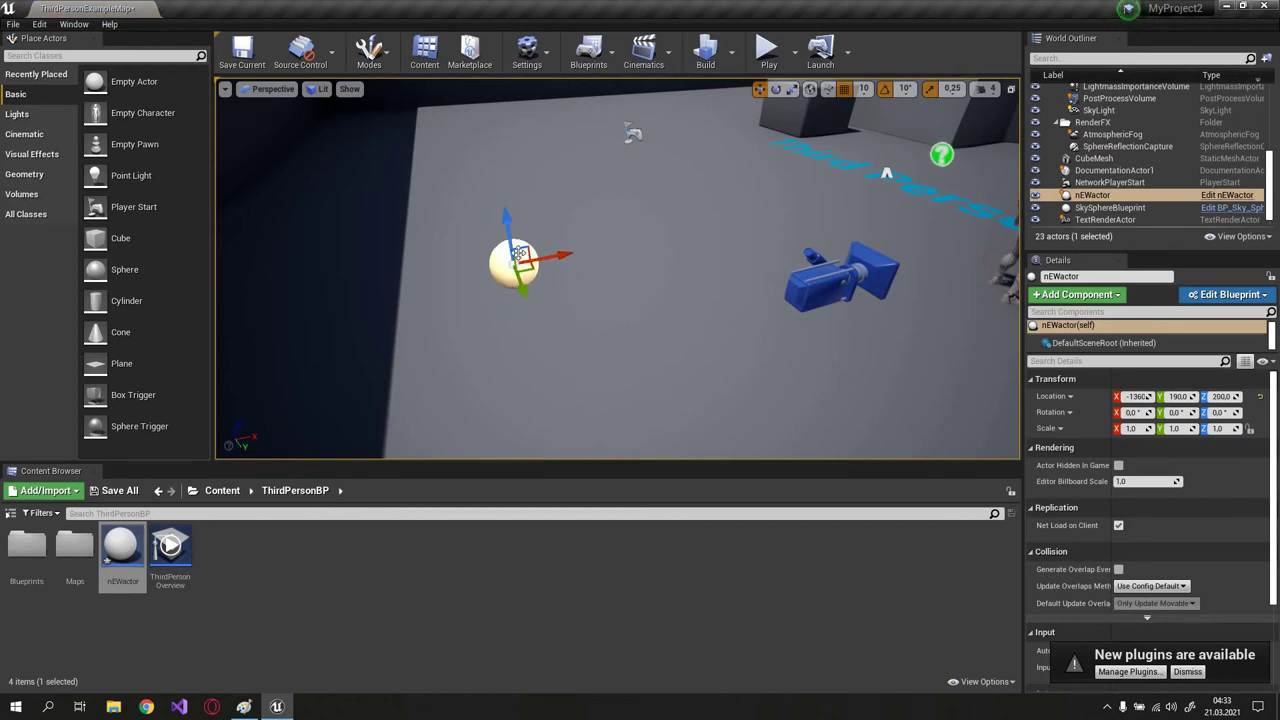
key("Delete")
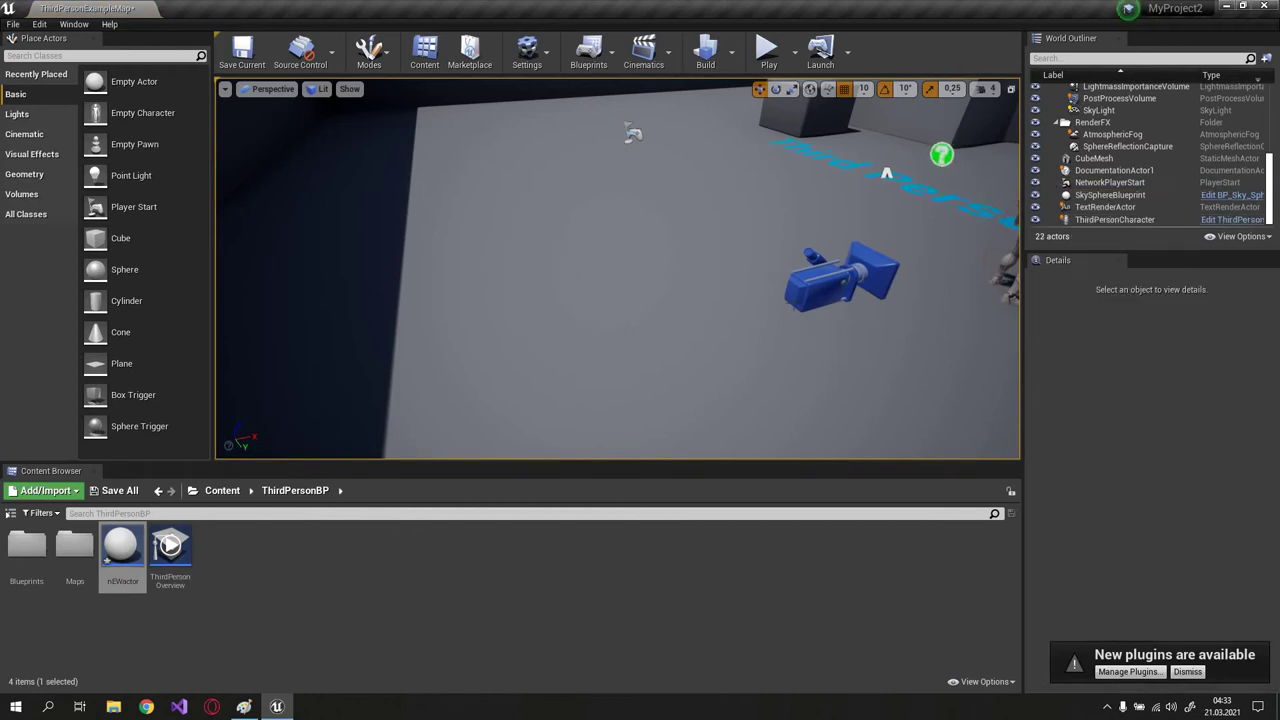
right_click_drag(617, 268, 560, 260)
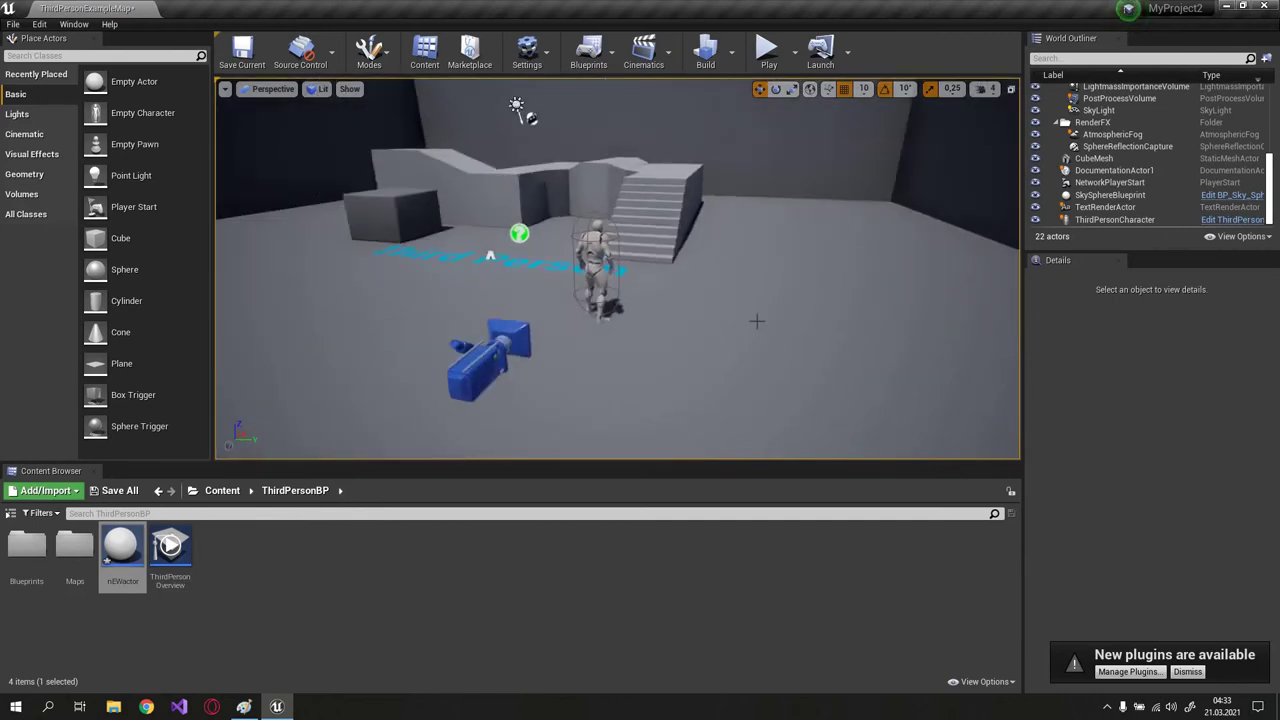
Step: Fly toward the stairs and select the ThirdPersonCharacter at location -750, 390, 226.2
key("w")
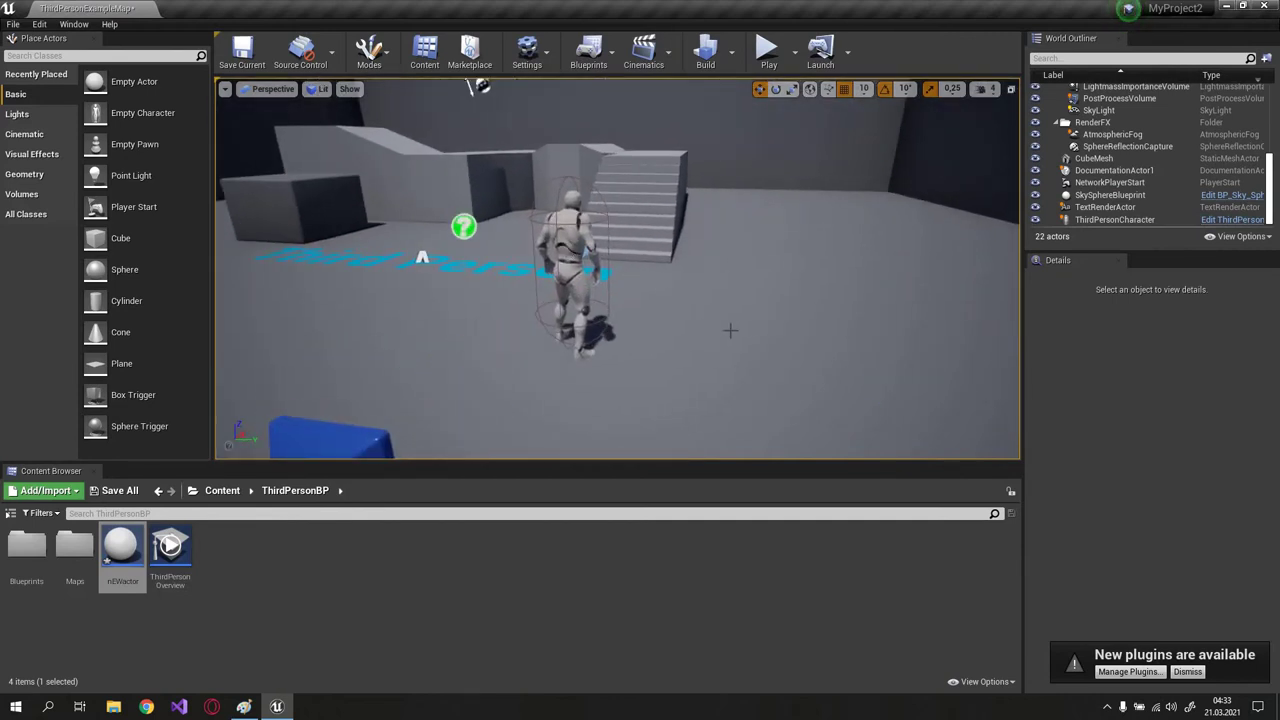
left_click(570, 270)
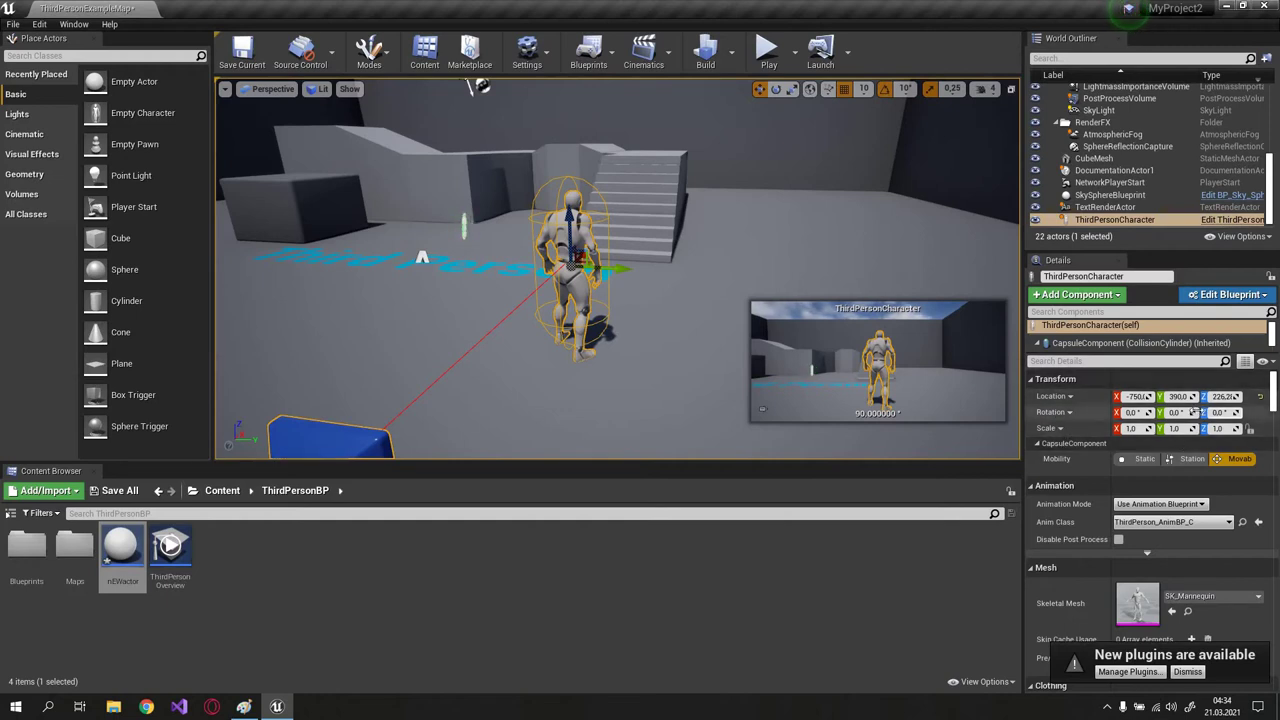
Step: Type a new X location of 20 for the ThirdPersonCharacter in Details
left_click(1066, 396)
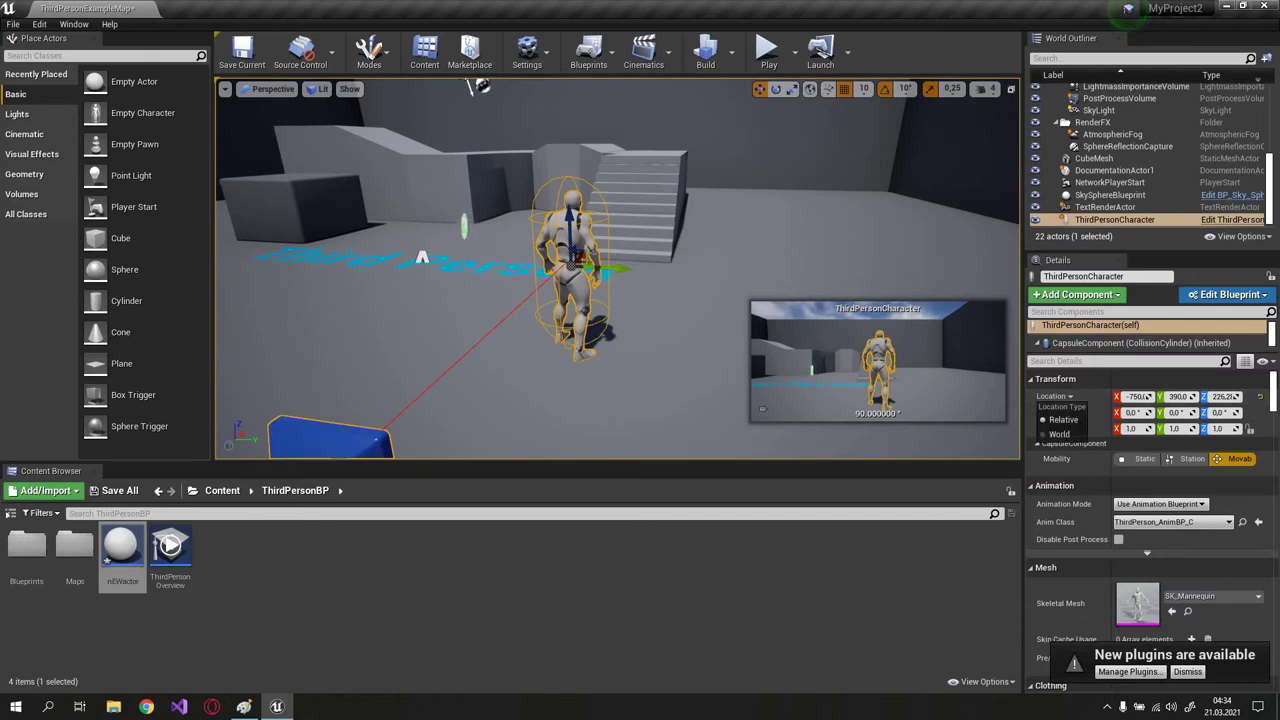
right_click_drag(478, 86, 478, 86)
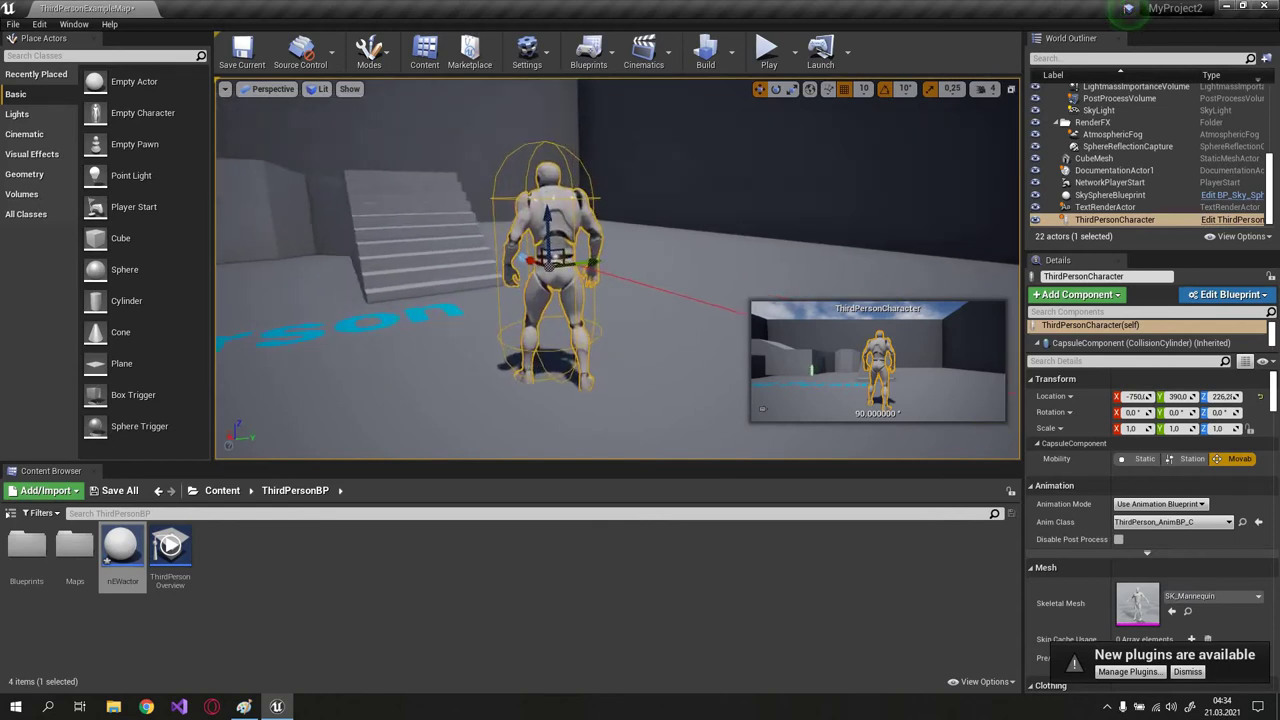
right_click_drag(478, 86, 478, 86)
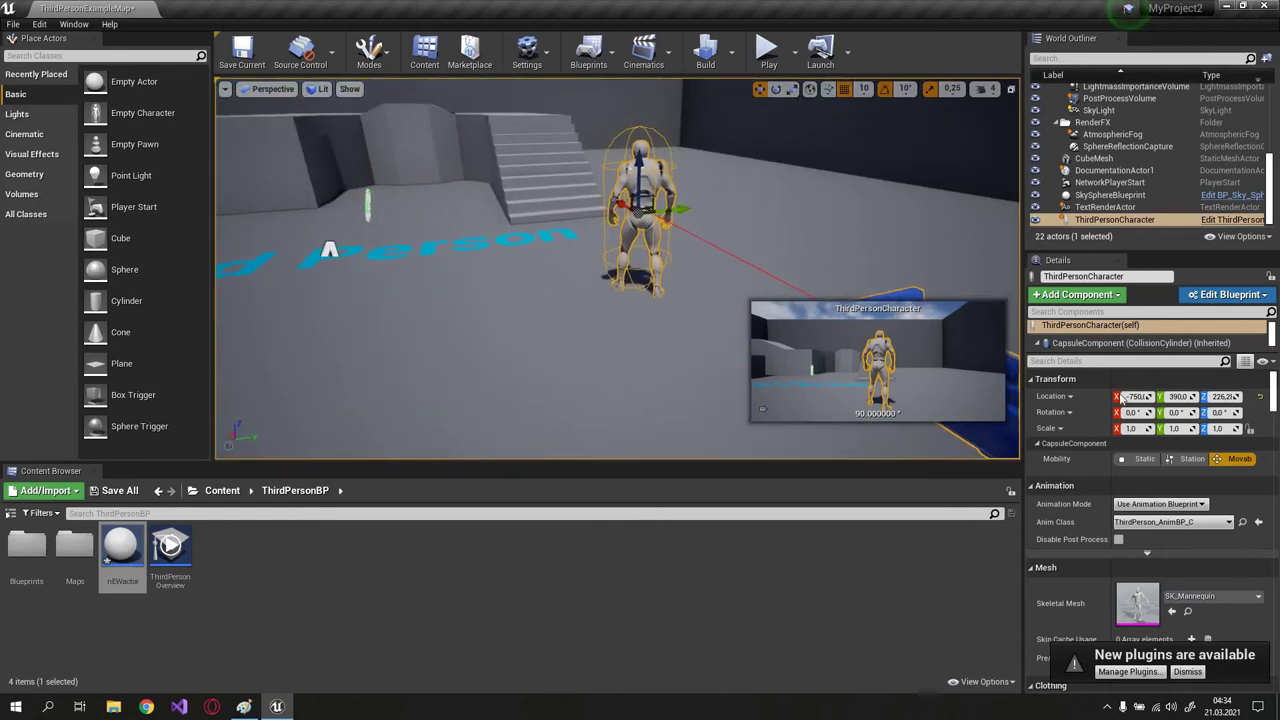
left_click(1135, 397)
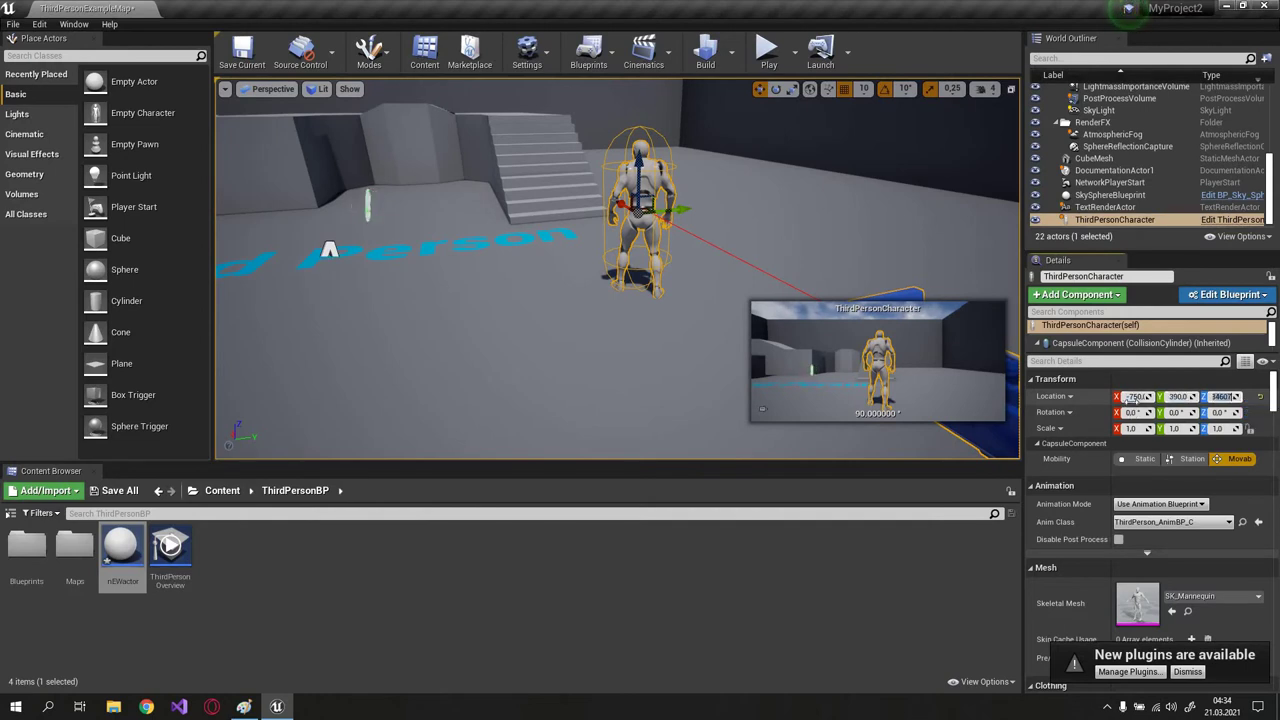
left_click(1135, 397)
type("20")
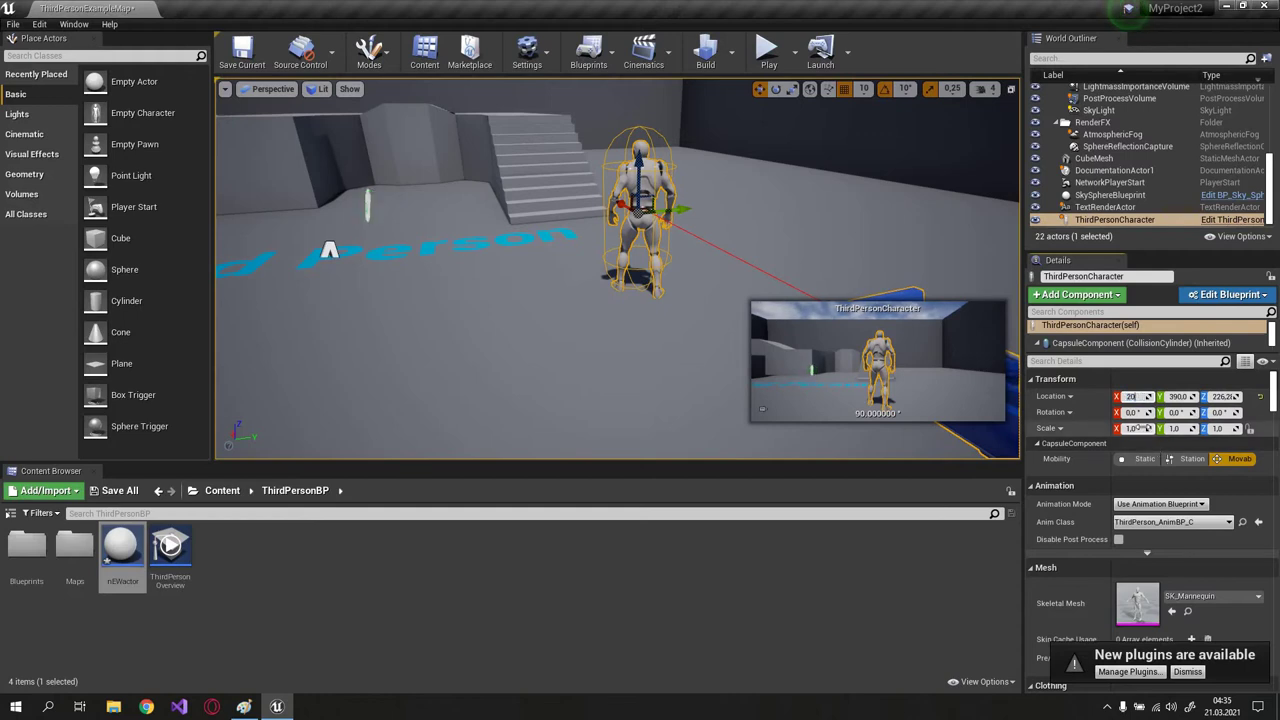
key("Return")
key("f")
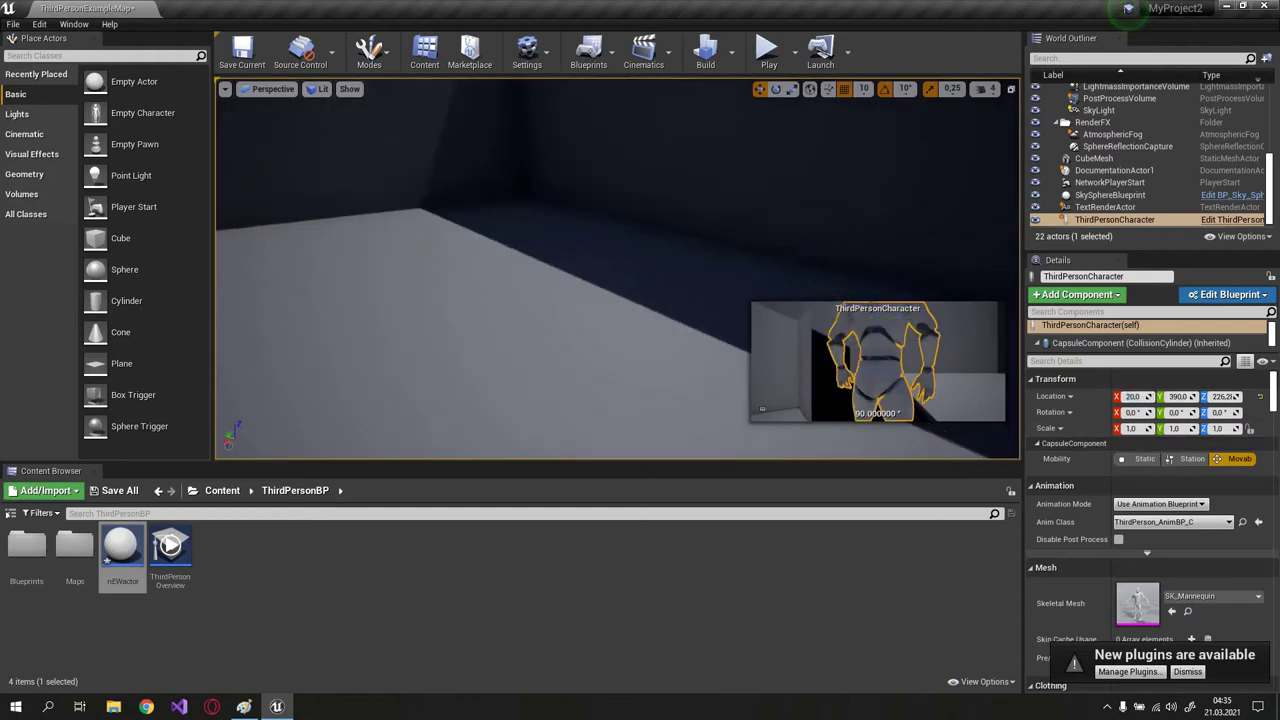
Step: Drag the character up along Z to 516.2 and along X to -670
right_click_drag(608, 262, 608, 262)
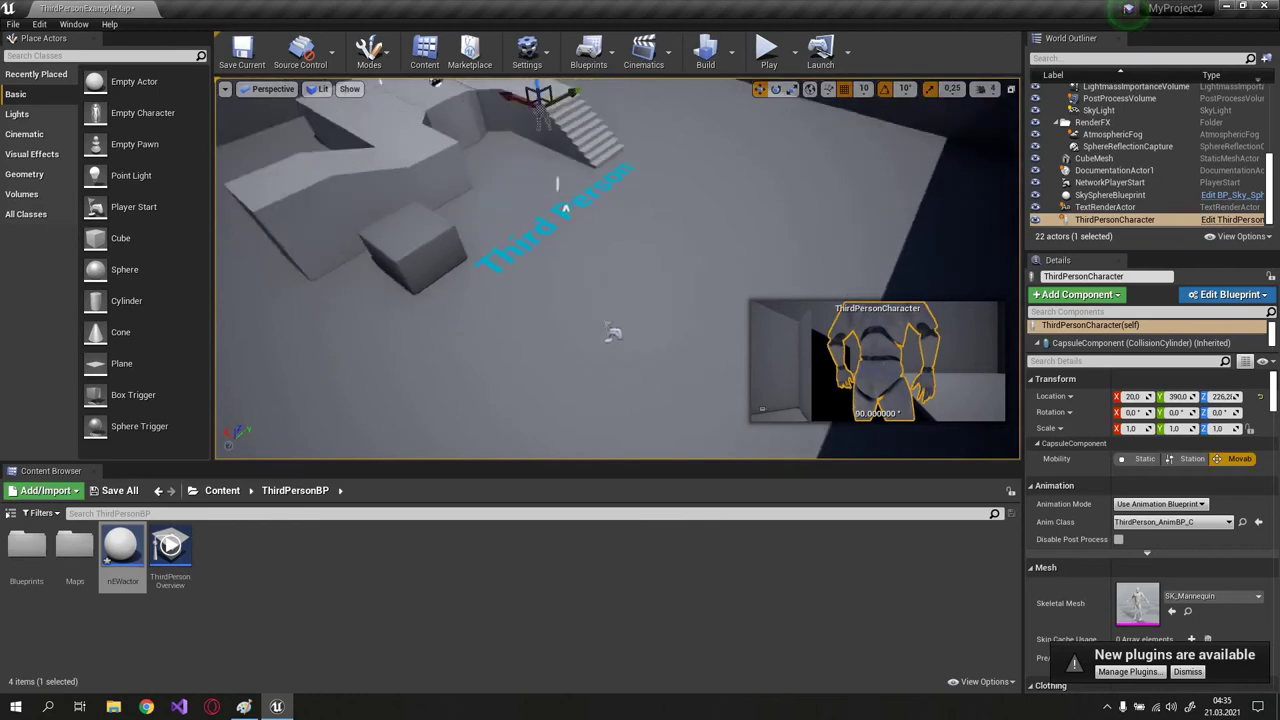
right_click_drag(608, 262, 608, 262)
right_click_drag(665, 335, 665, 335)
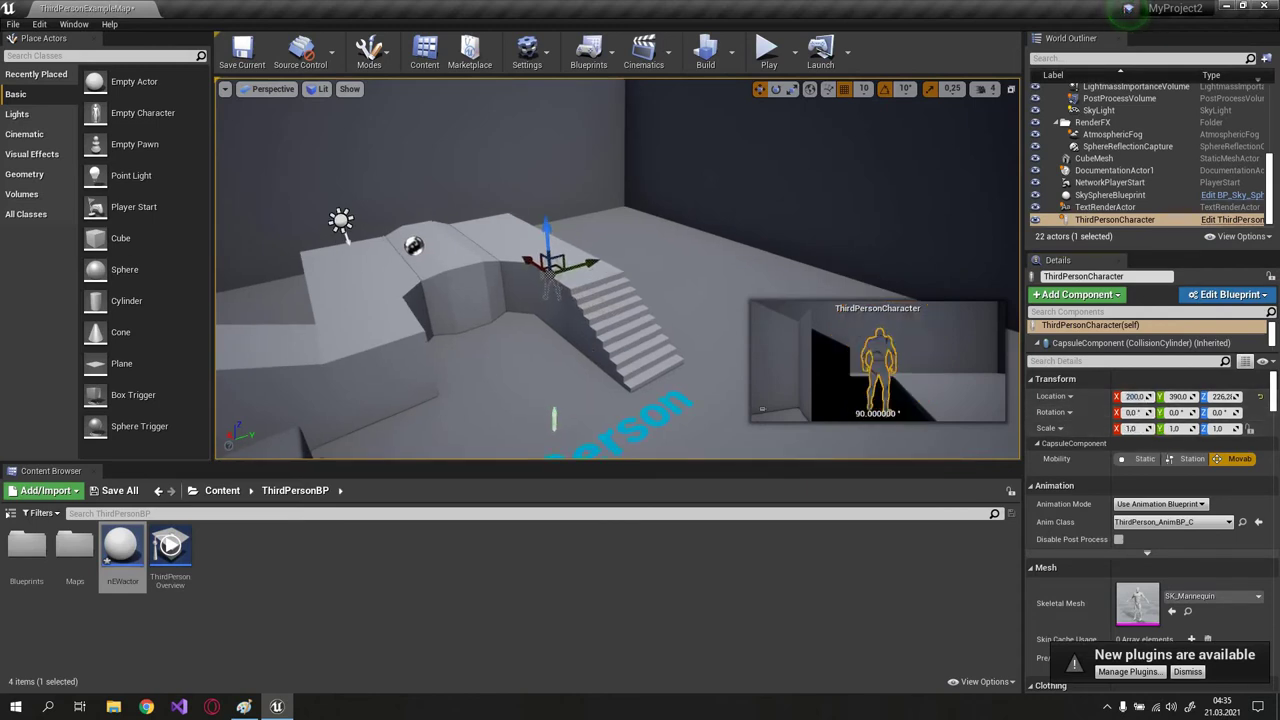
right_click_drag(651, 422, 651, 422)
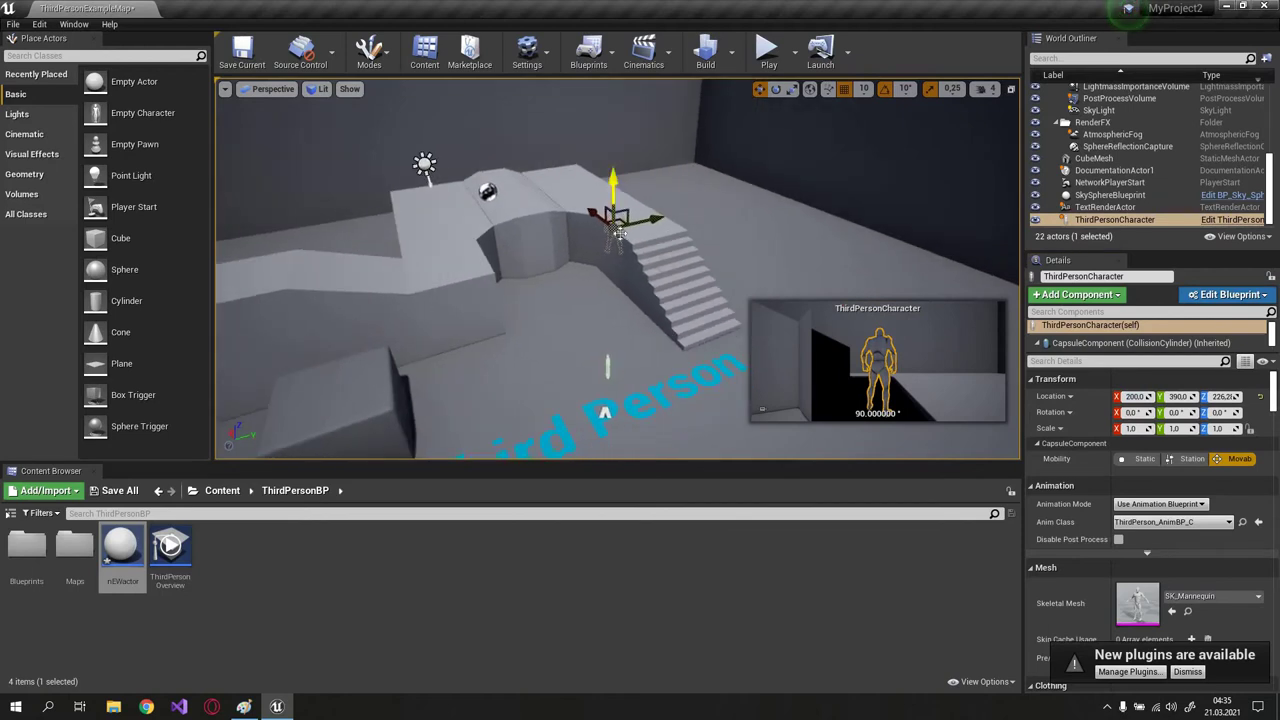
right_click_drag(648, 188, 648, 188)
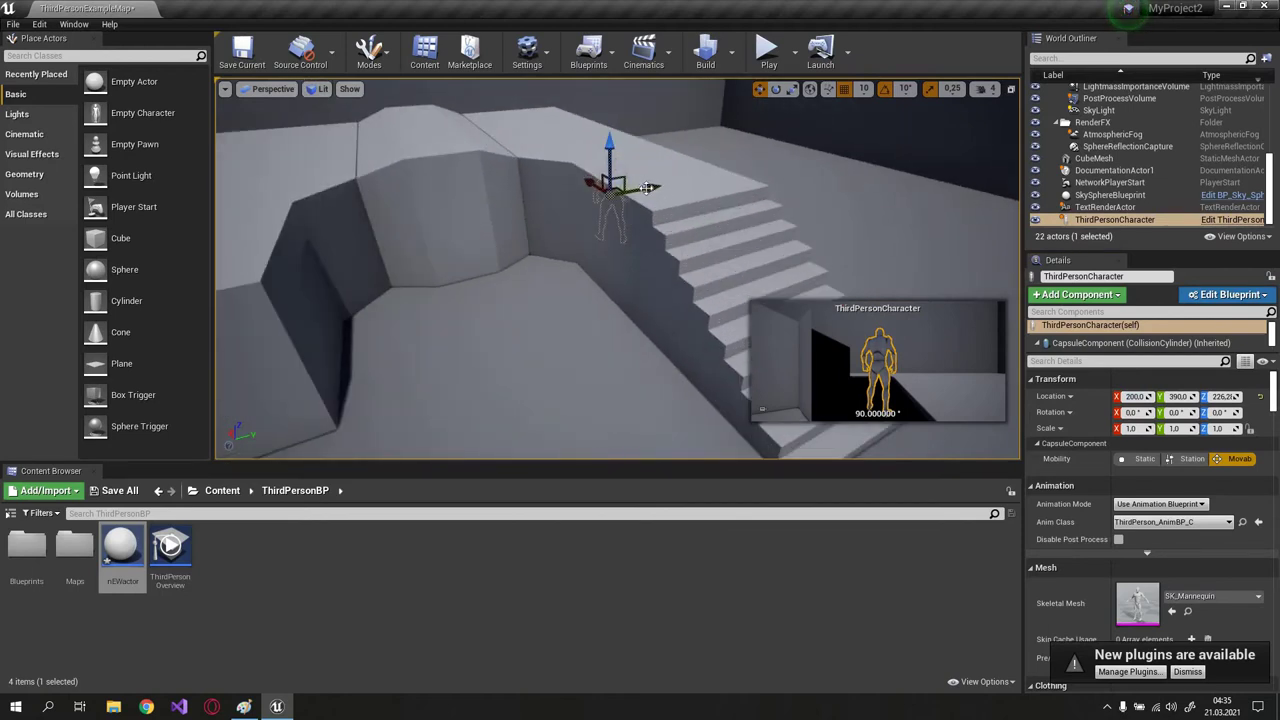
left_click_drag(612, 152, 610, 110)
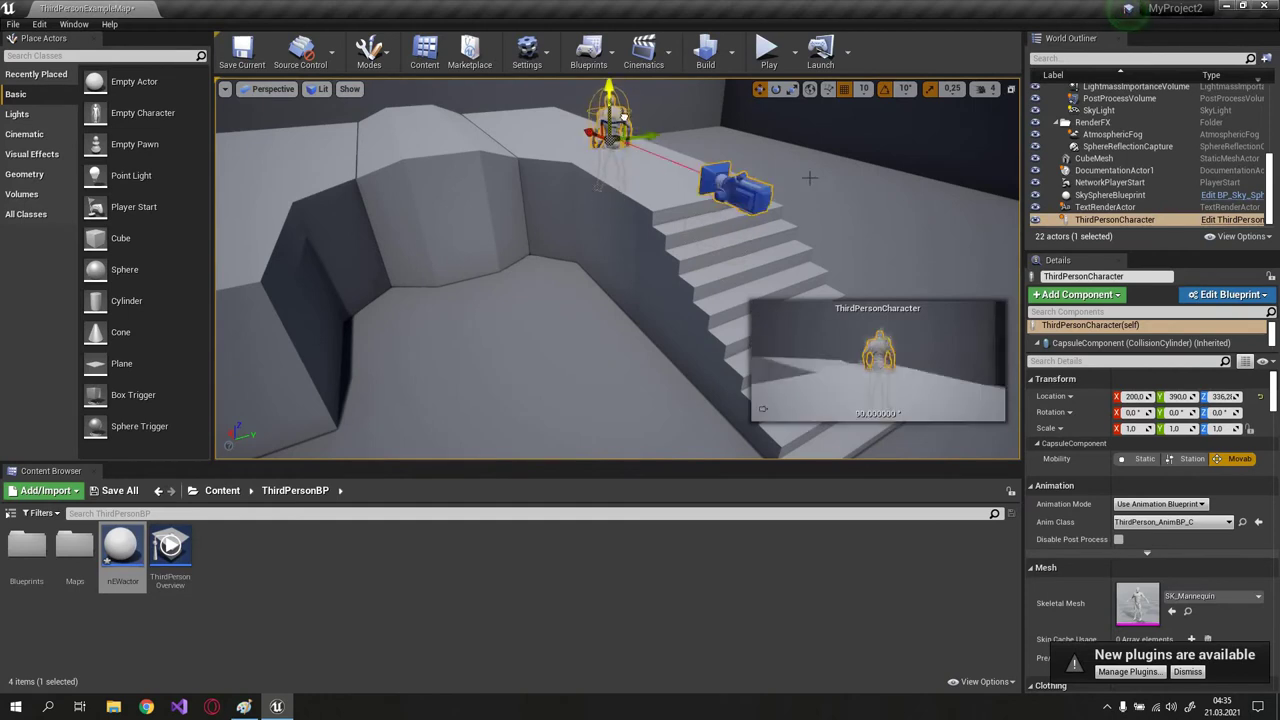
key("f")
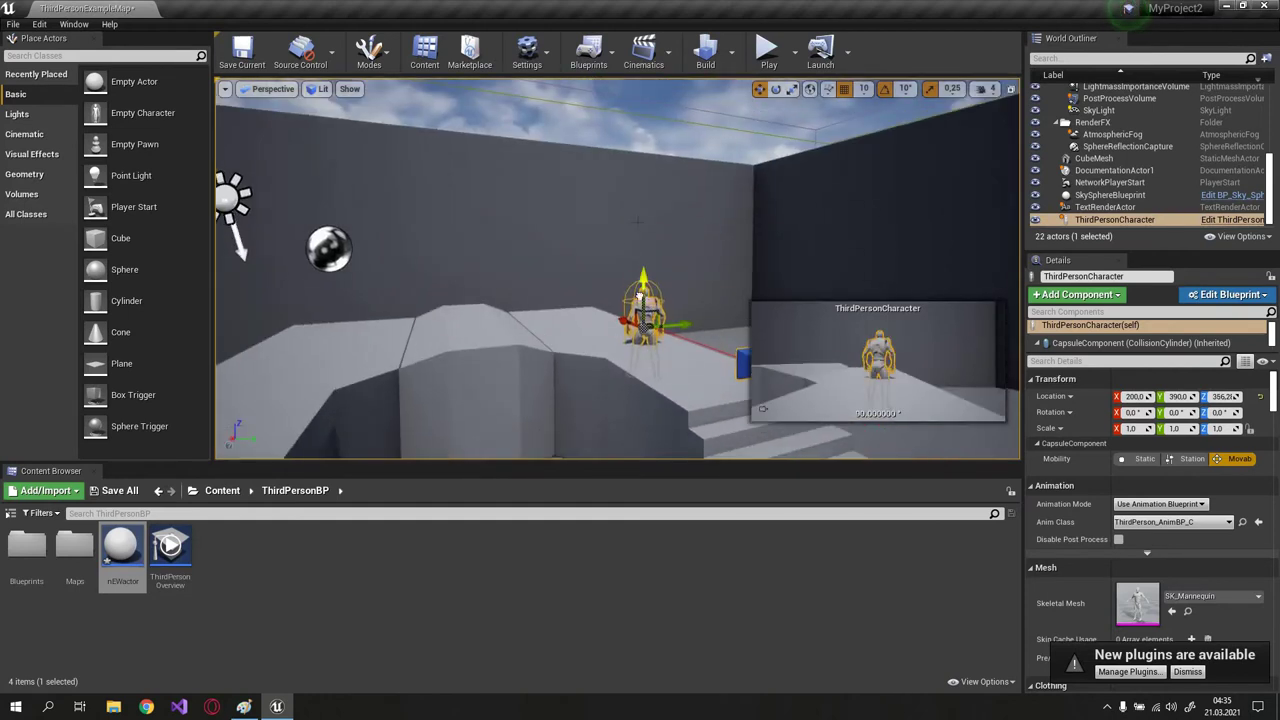
mouse_move(640, 295)
left_mouse_down()
mouse_move(626, 246)
mouse_move(1005, 240)
left_mouse_up()
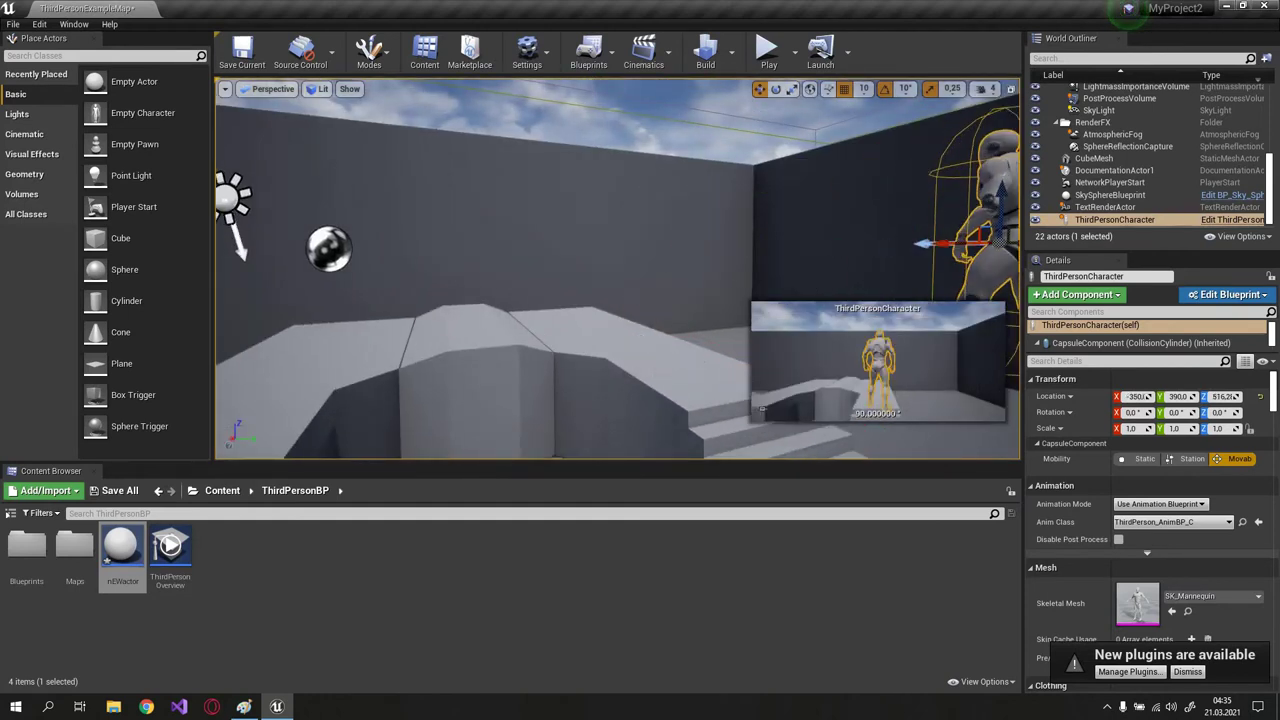
key("f")
left_click_drag(400, 162, 745, 160)
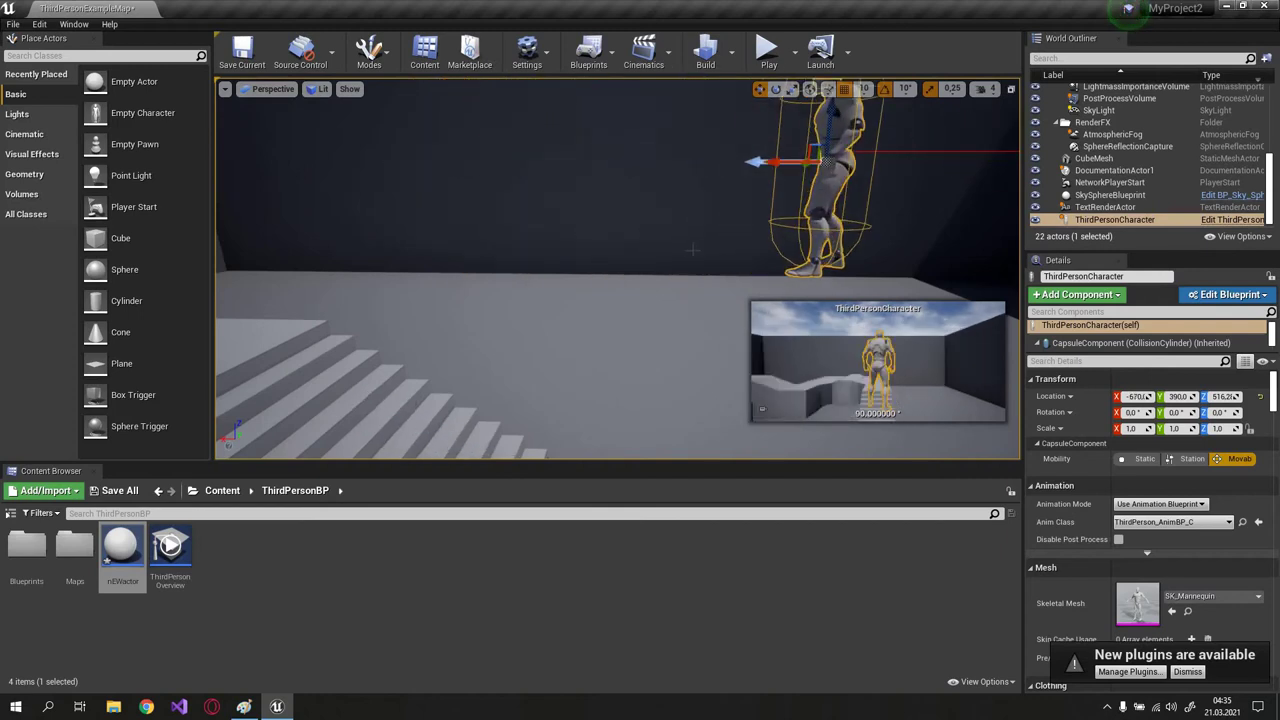
key("f")
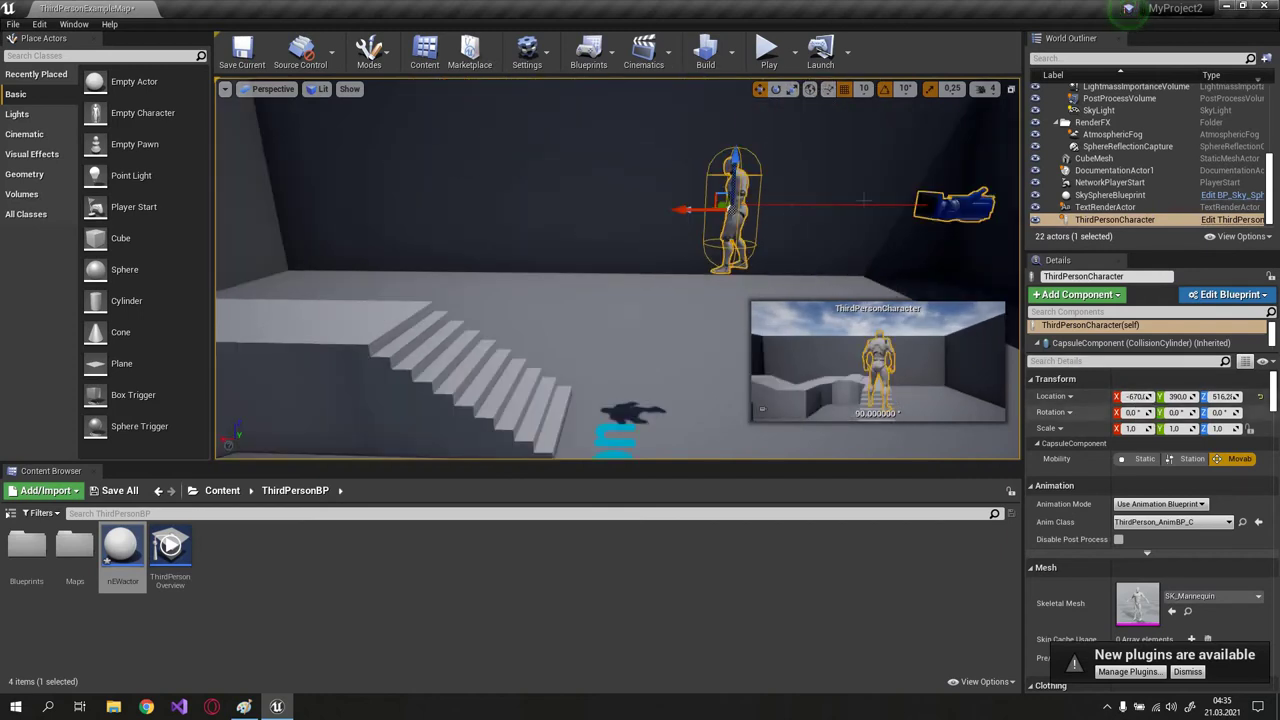
Step: Nudge the character along Y to 400 on the upper platform
mouse_move(683, 209)
right_mouse_down()
mouse_move(600, 230)
mouse_move(960, 241)
mouse_move(912, 452)
right_mouse_up()
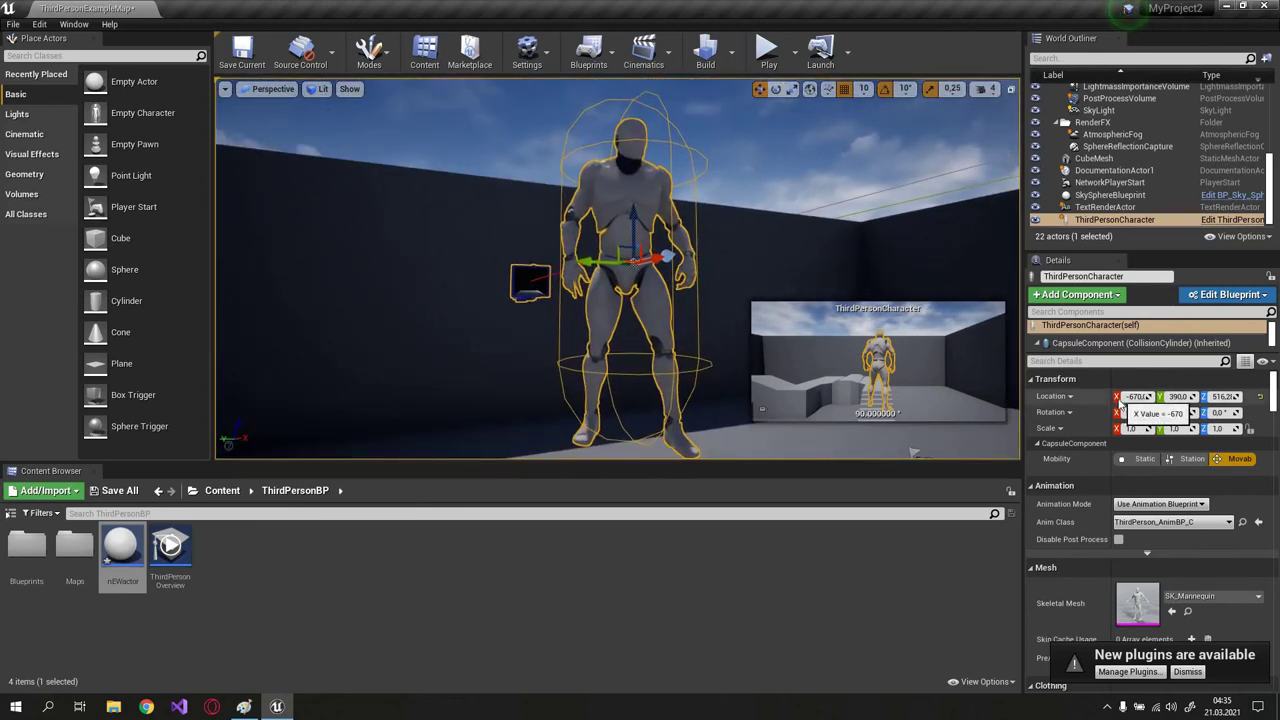
right_click_drag(600, 250, 544, 207)
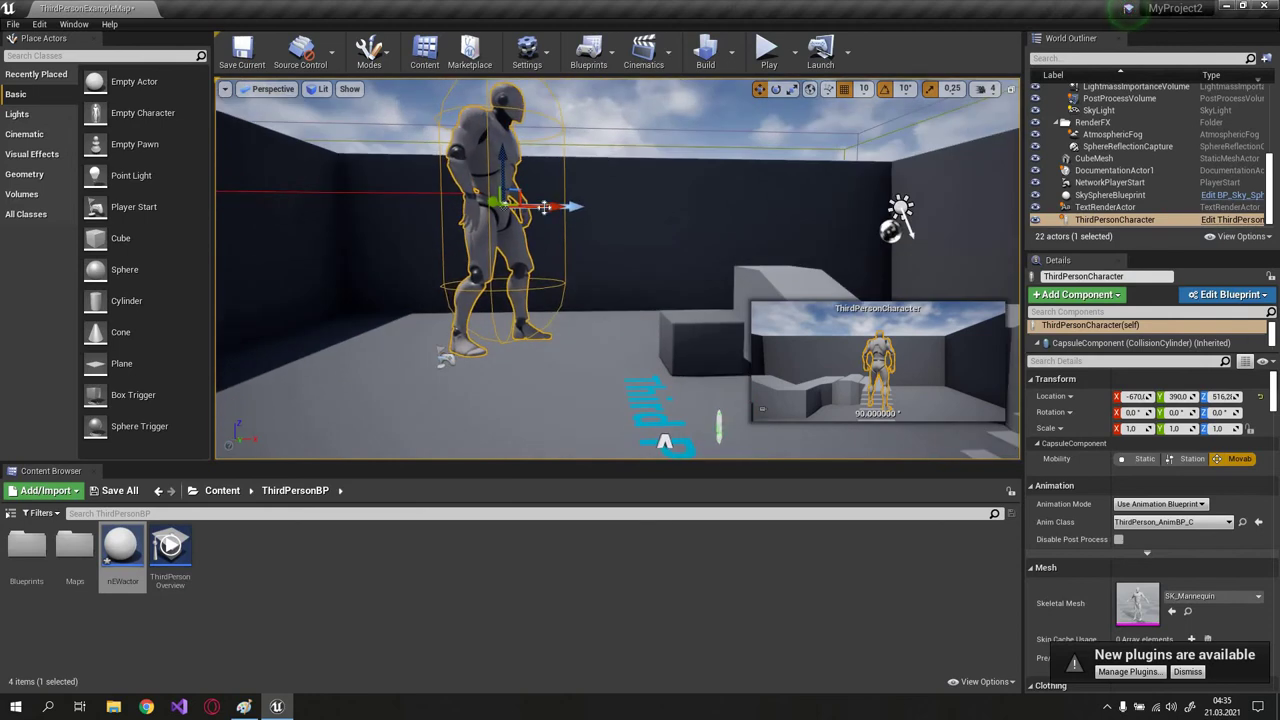
mouse_move(856, 263)
right_mouse_down()
mouse_move(776, 293)
mouse_move(721, 363)
mouse_move(763, 178)
right_mouse_up()
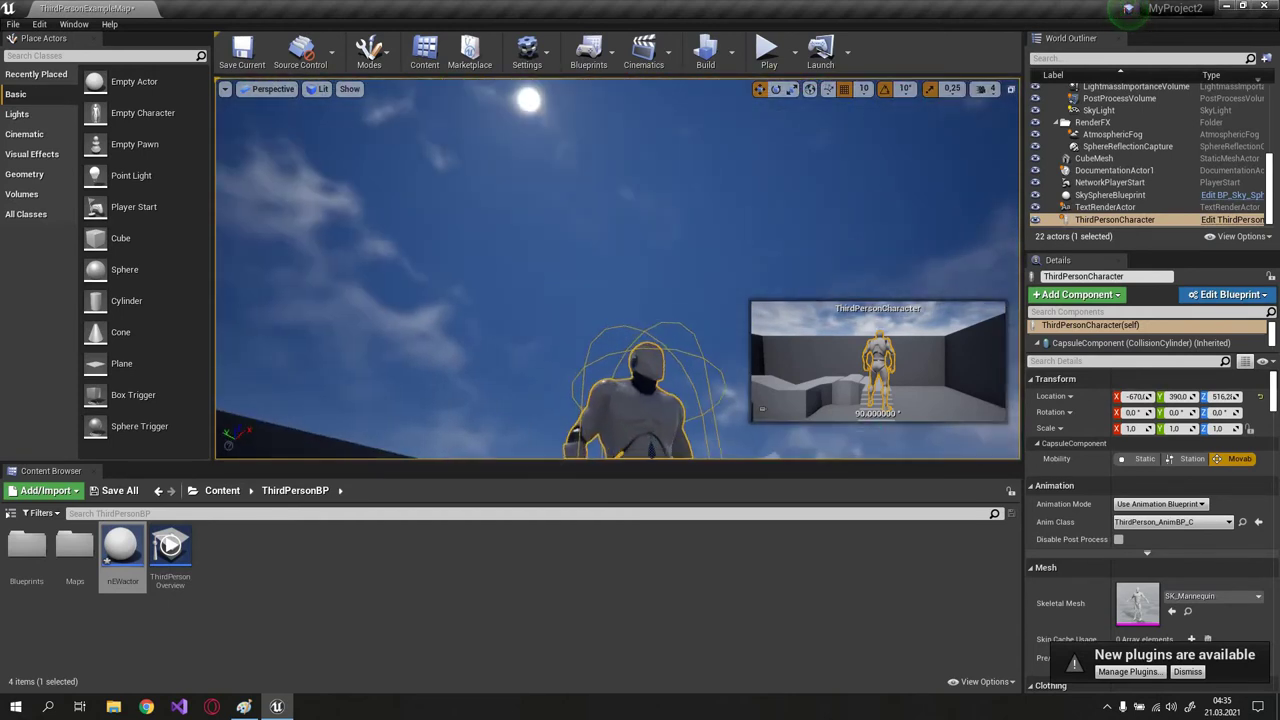
mouse_move(763, 178)
right_mouse_down()
mouse_move(652, 175)
mouse_move(717, 201)
right_mouse_up()
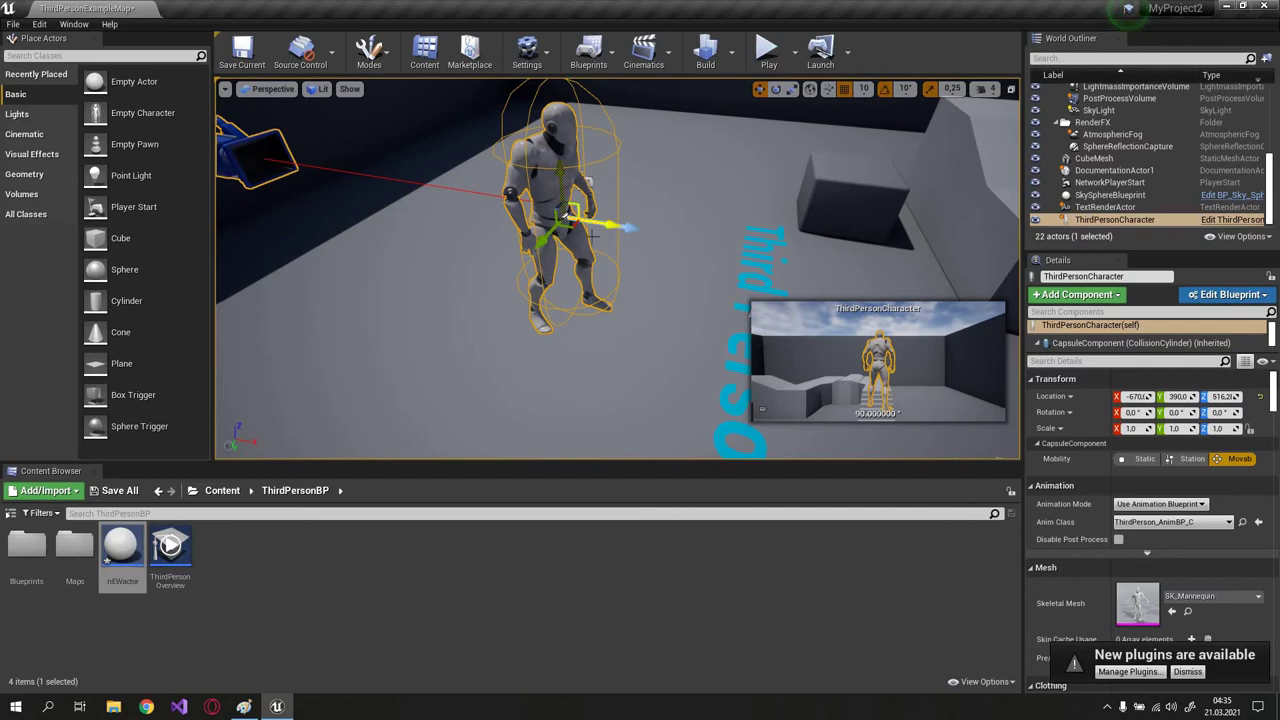
right_click_drag(565, 213, 739, 323)
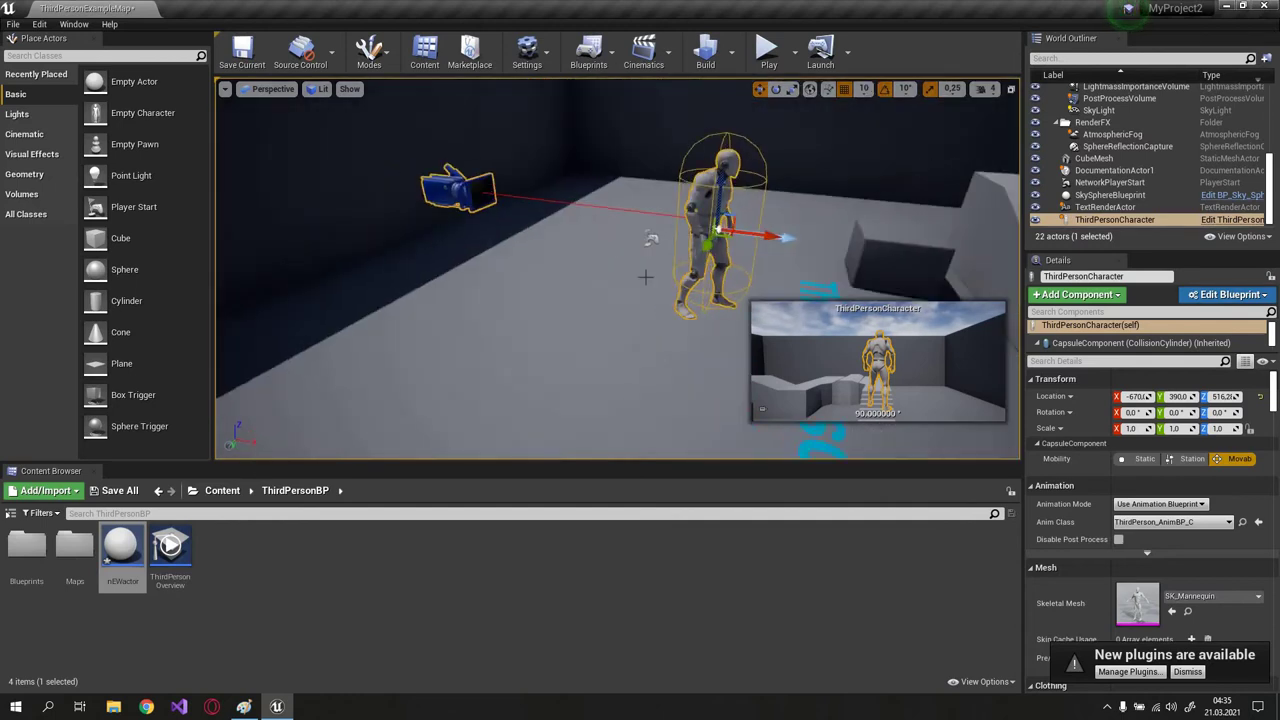
key("f")
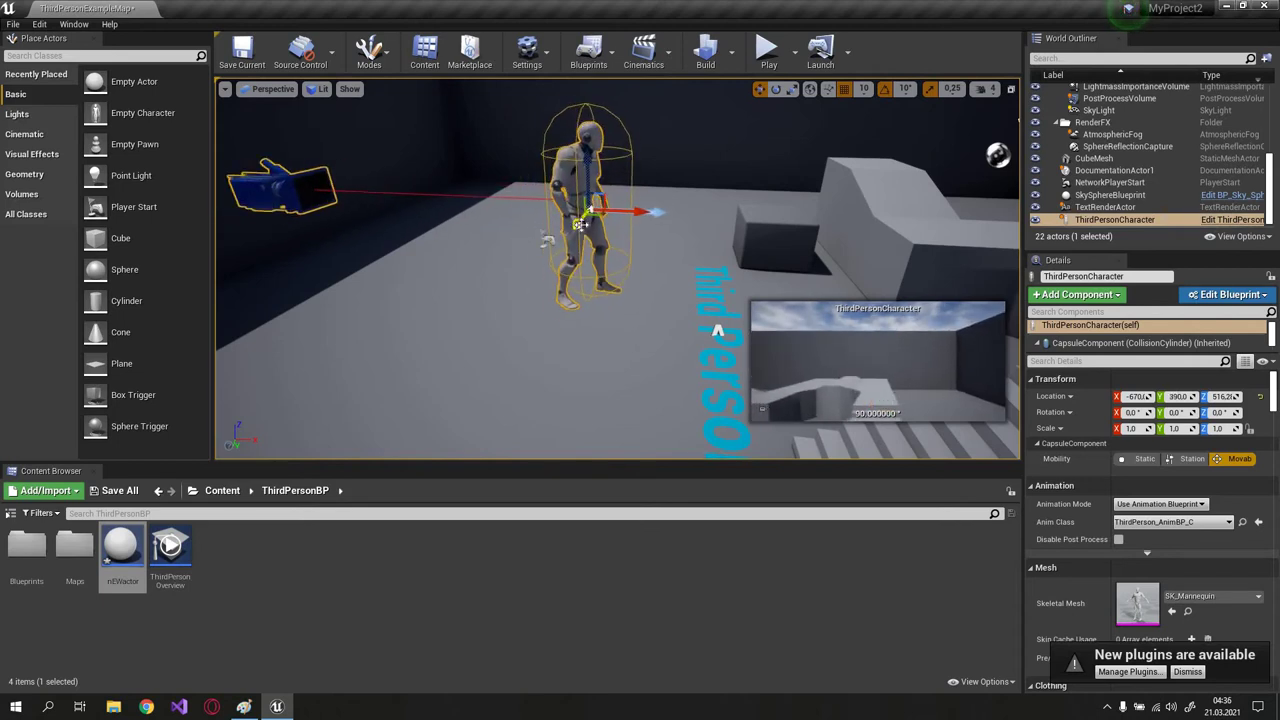
mouse_move(578, 224)
left_mouse_down()
mouse_move(587, 153)
mouse_move(587, 203)
mouse_move(583, 190)
left_mouse_up()
Step: Shift the character along X to -730, then back to -670
middle_click_drag(628, 224, 578, 224)
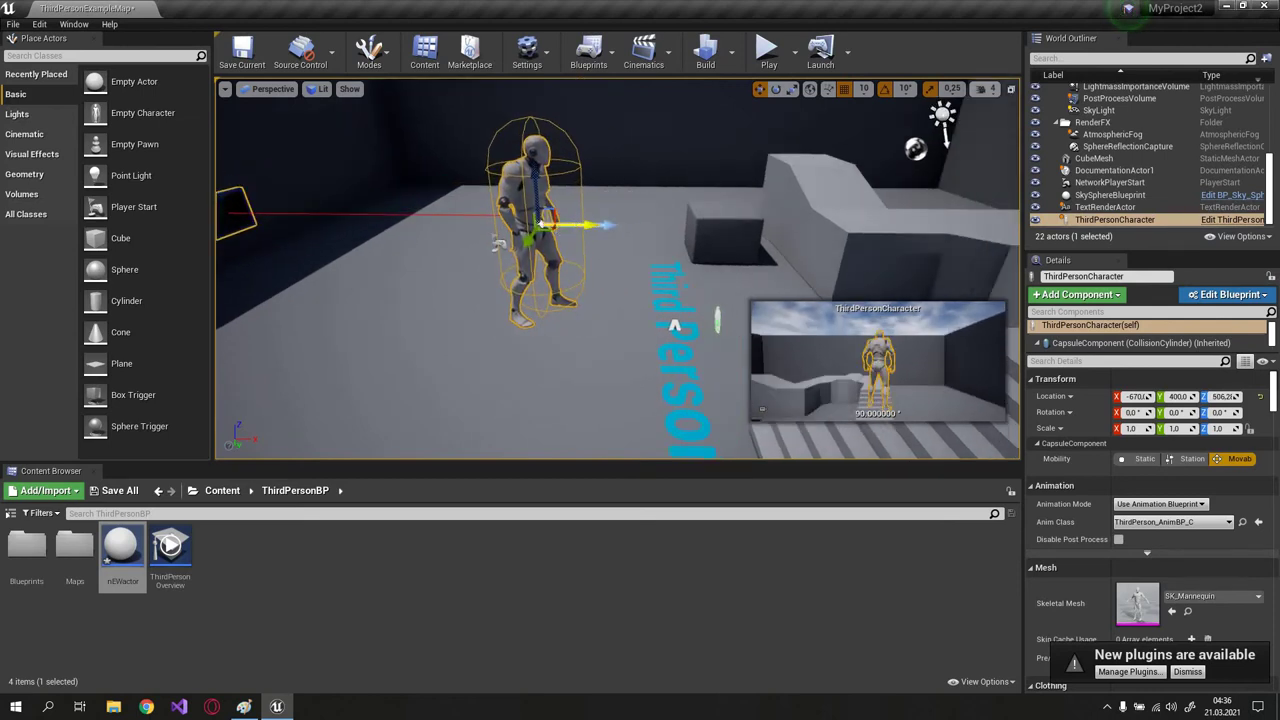
left_click_drag(578, 224, 519, 224)
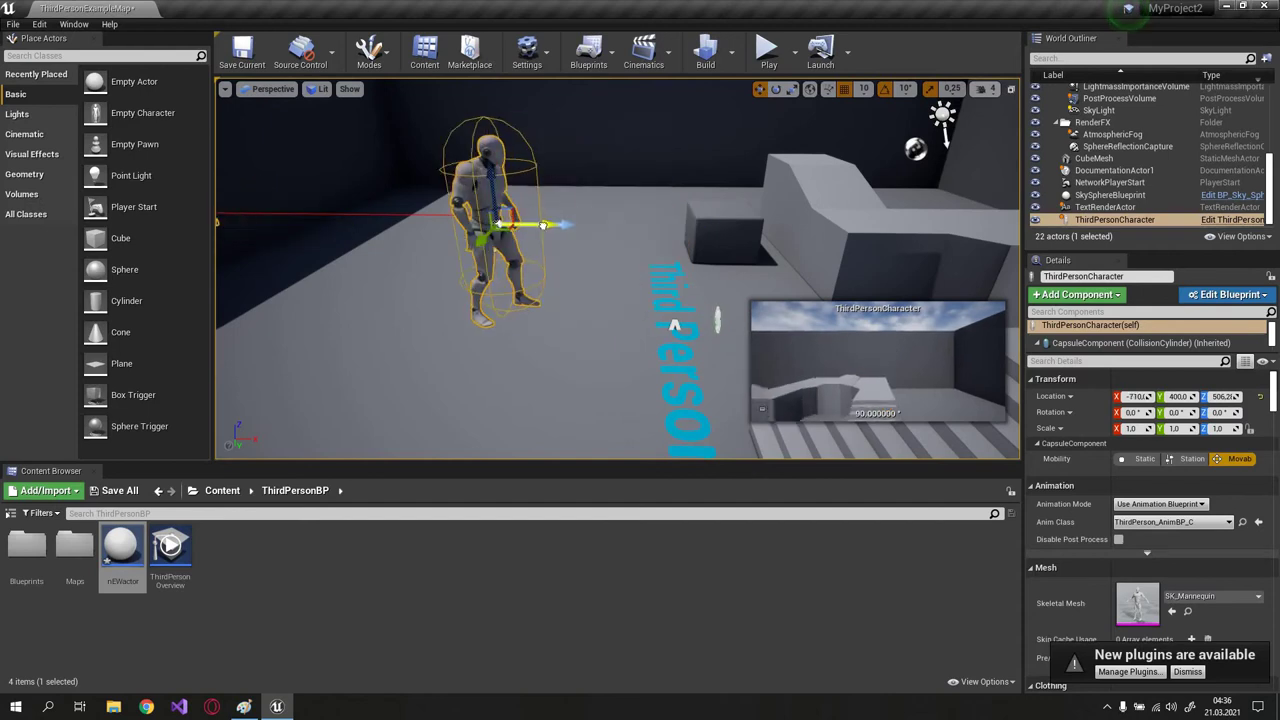
left_click_drag(519, 224, 613, 232)
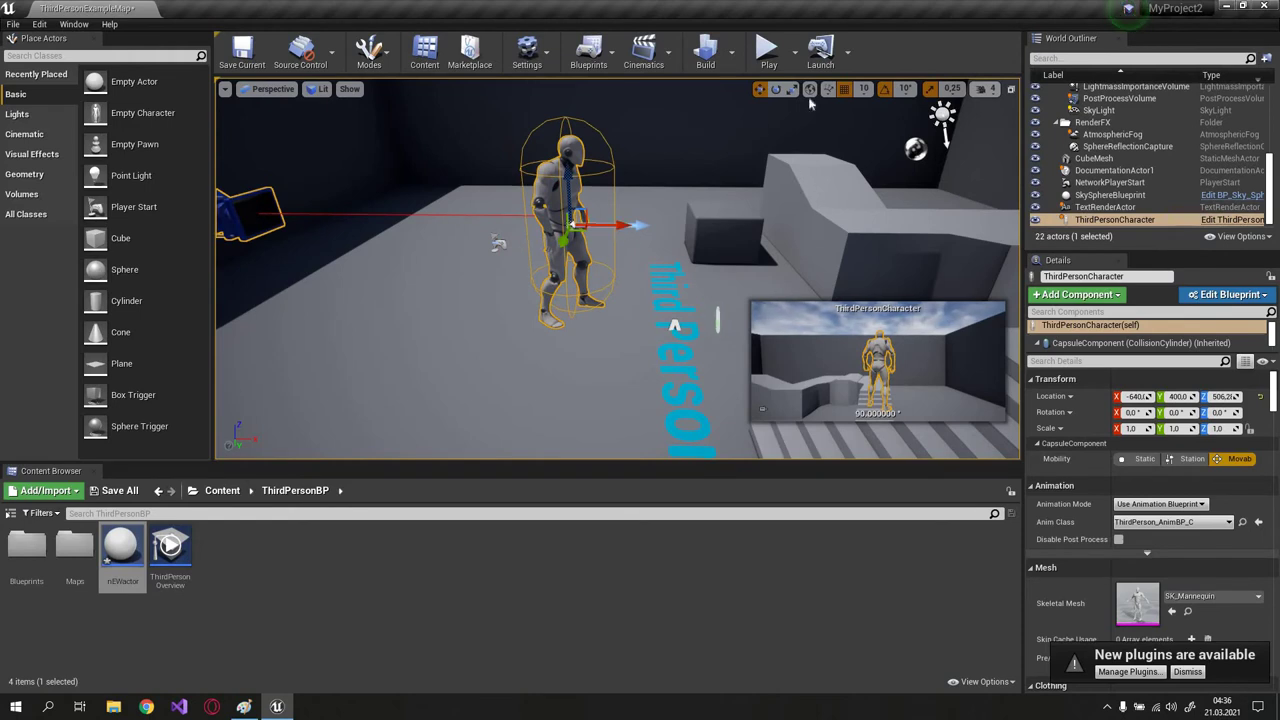
Step: Nudge the location to about -633, 368, 492 and tip the character onto its side
mouse_move(675, 215)
right_mouse_down()
mouse_move(690, 212)
mouse_move(627, 255)
right_mouse_up()
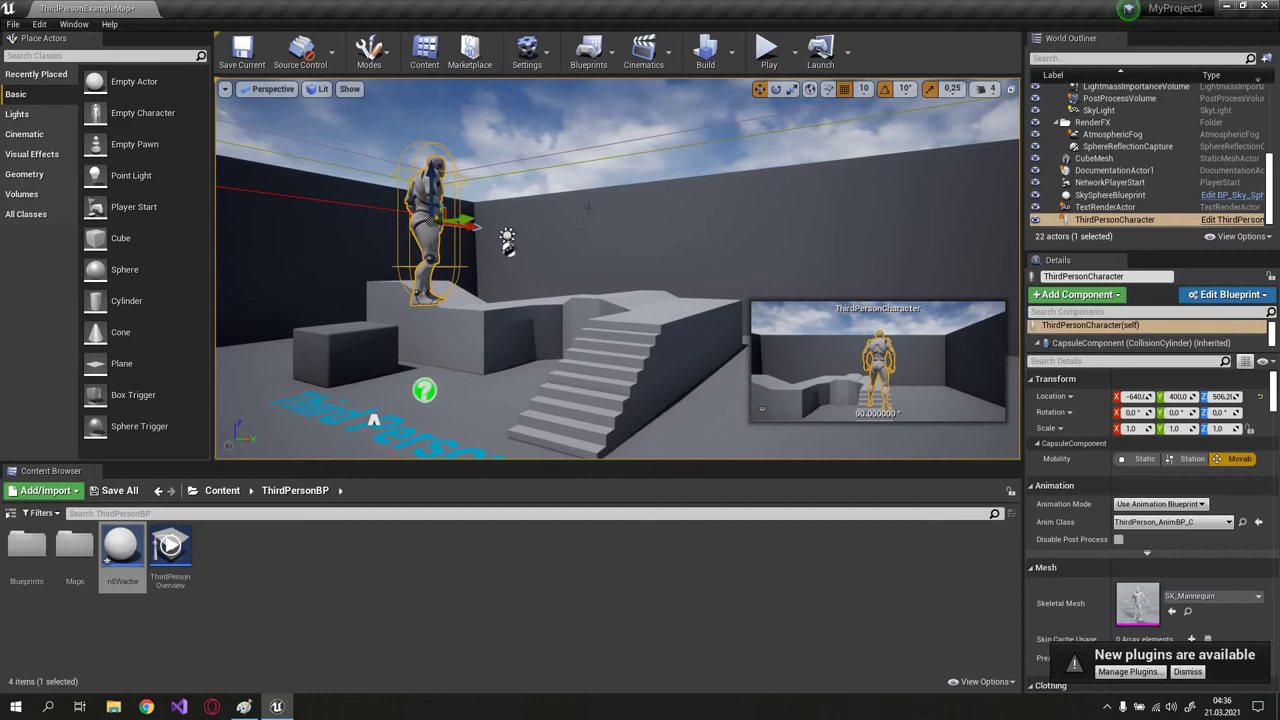
right_click_drag(627, 255, 627, 255)
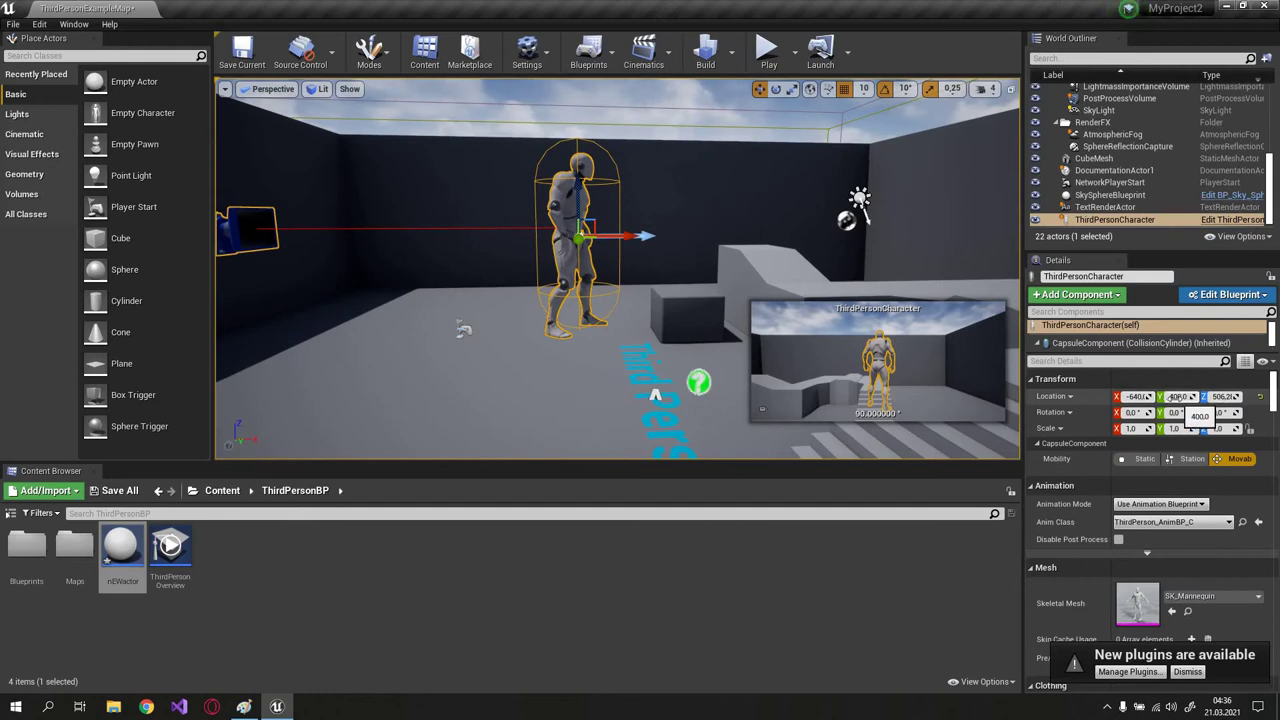
mouse_move(1178, 396)
left_mouse_down()
mouse_move(1250, 402)
mouse_move(1225, 410)
left_mouse_up()
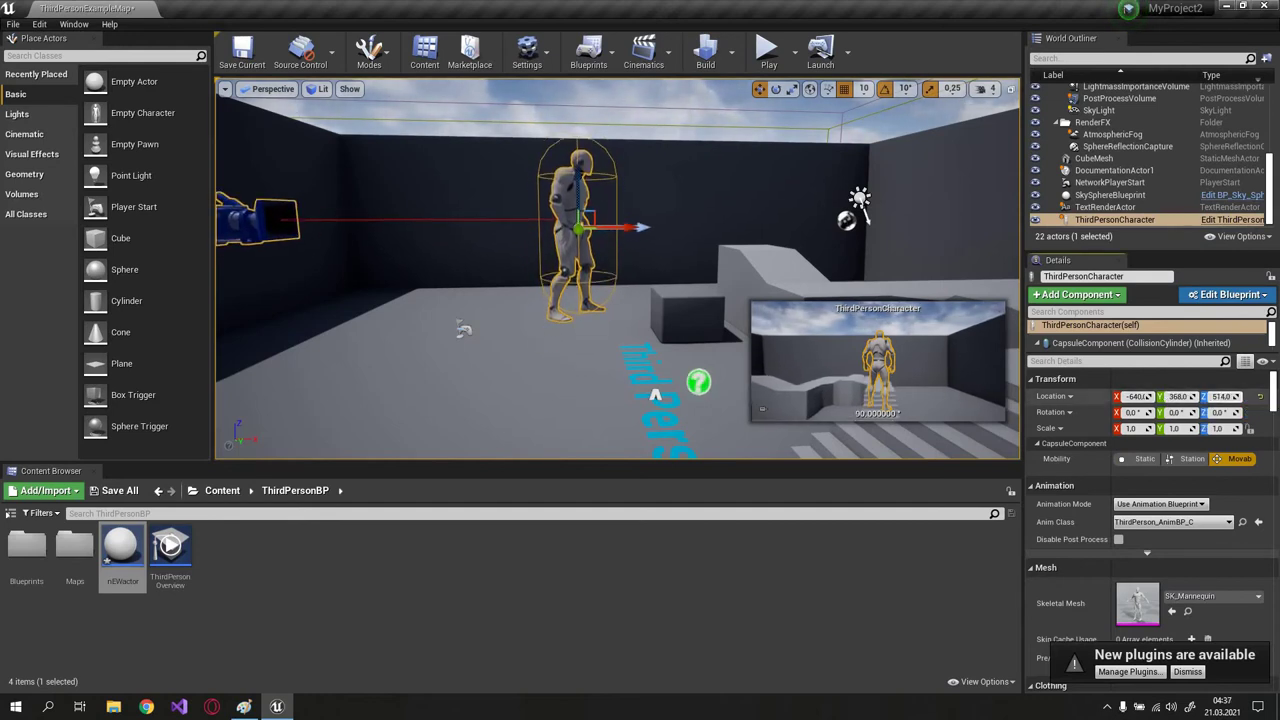
left_click_drag(1138, 397, 1149, 428)
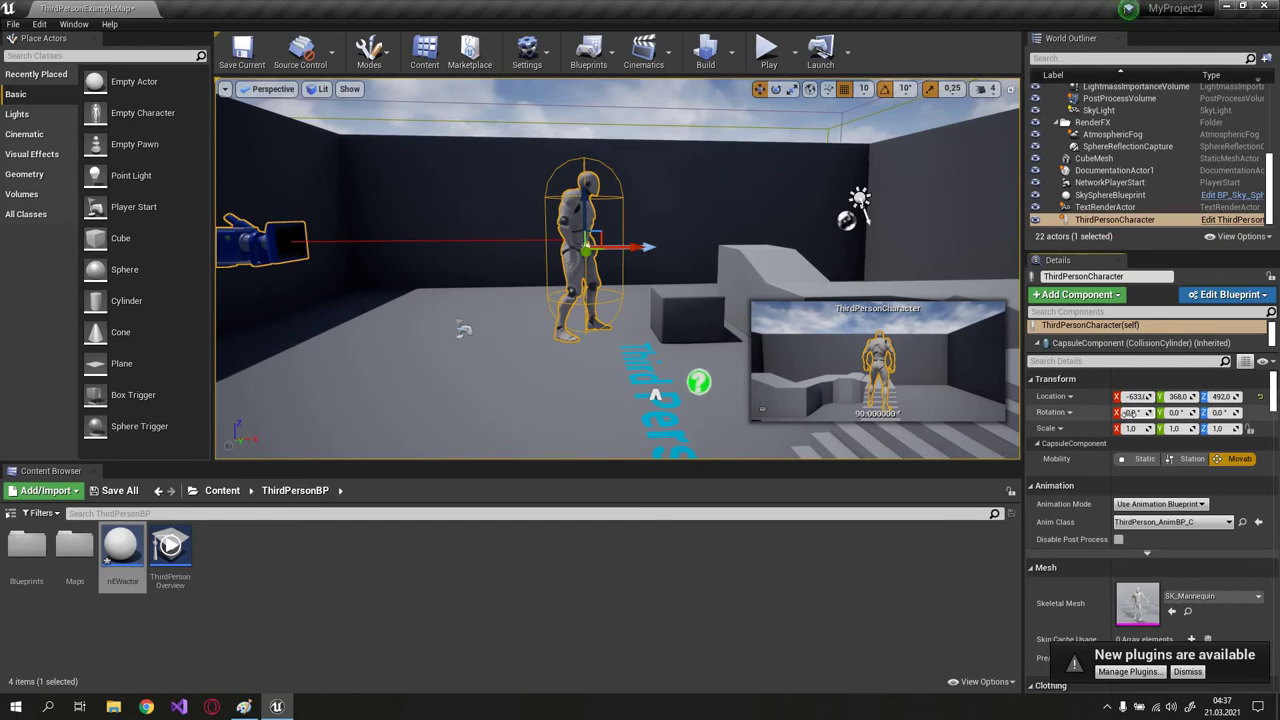
mouse_move(1135, 412)
left_mouse_down()
mouse_move(1215, 413)
mouse_move(1082, 412)
left_mouse_up()
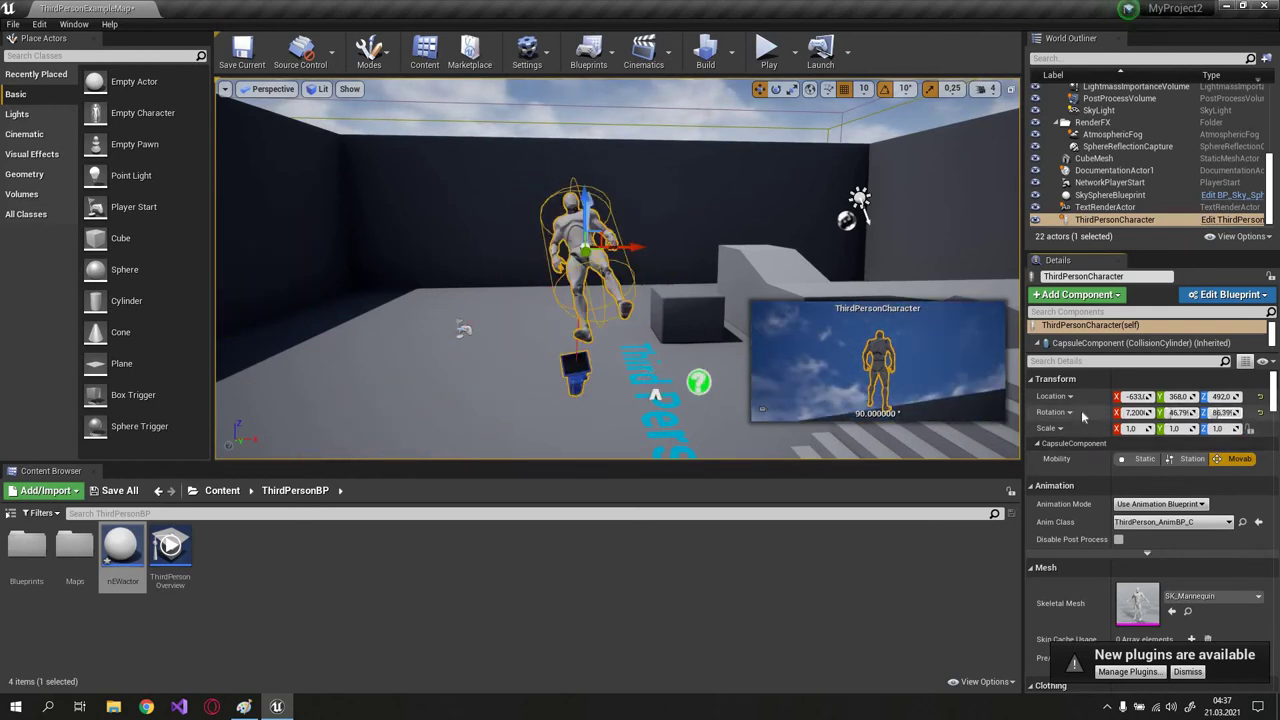
Step: Stretch the character's X and Y scale, then reset its scale to 1.0
scroll(1122, 423, "down", 1)
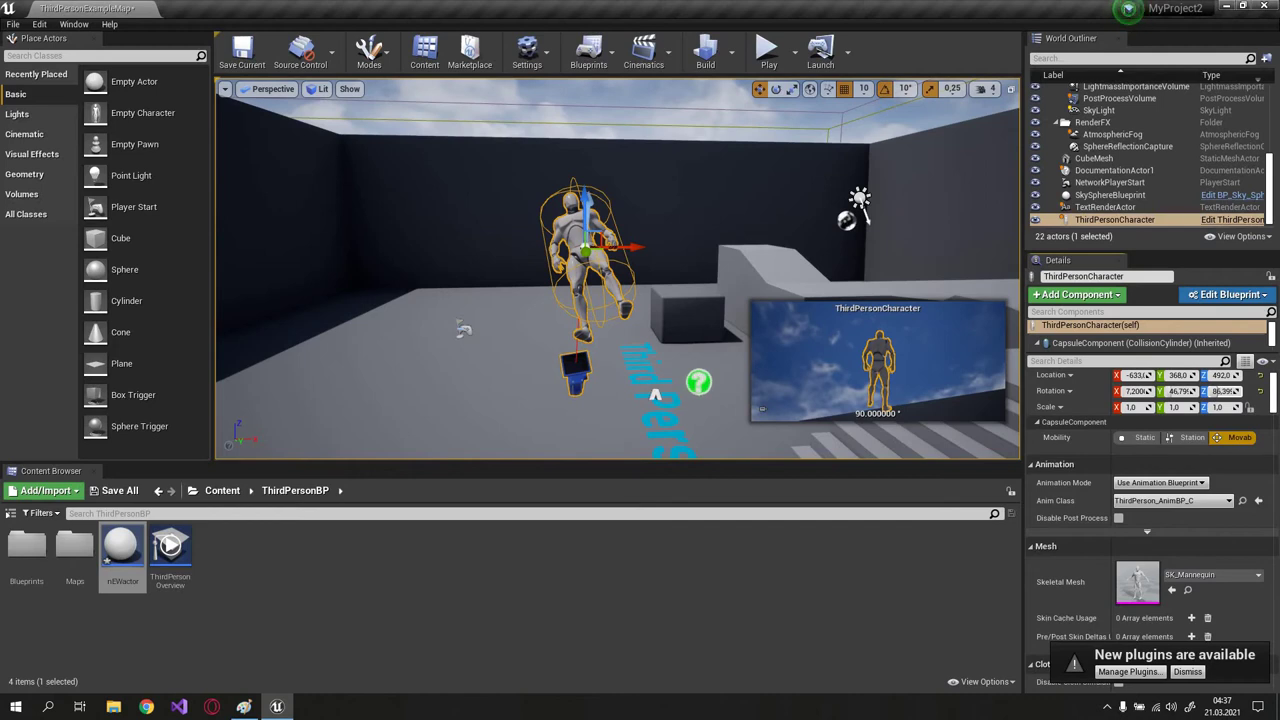
right_click_drag(618, 268, 548, 268)
left_click_drag(1133, 407, 1085, 440)
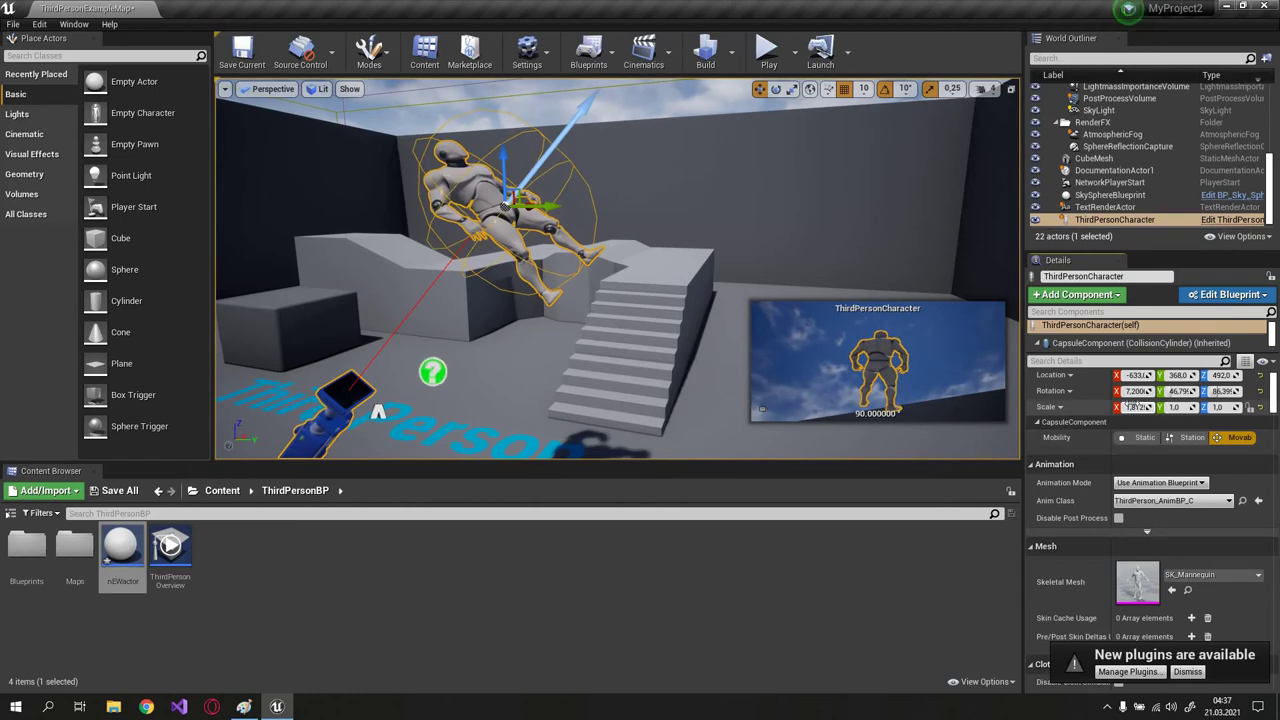
mouse_move(1181, 408)
left_mouse_down()
mouse_move(1240, 408)
mouse_move(1153, 446)
left_mouse_up()
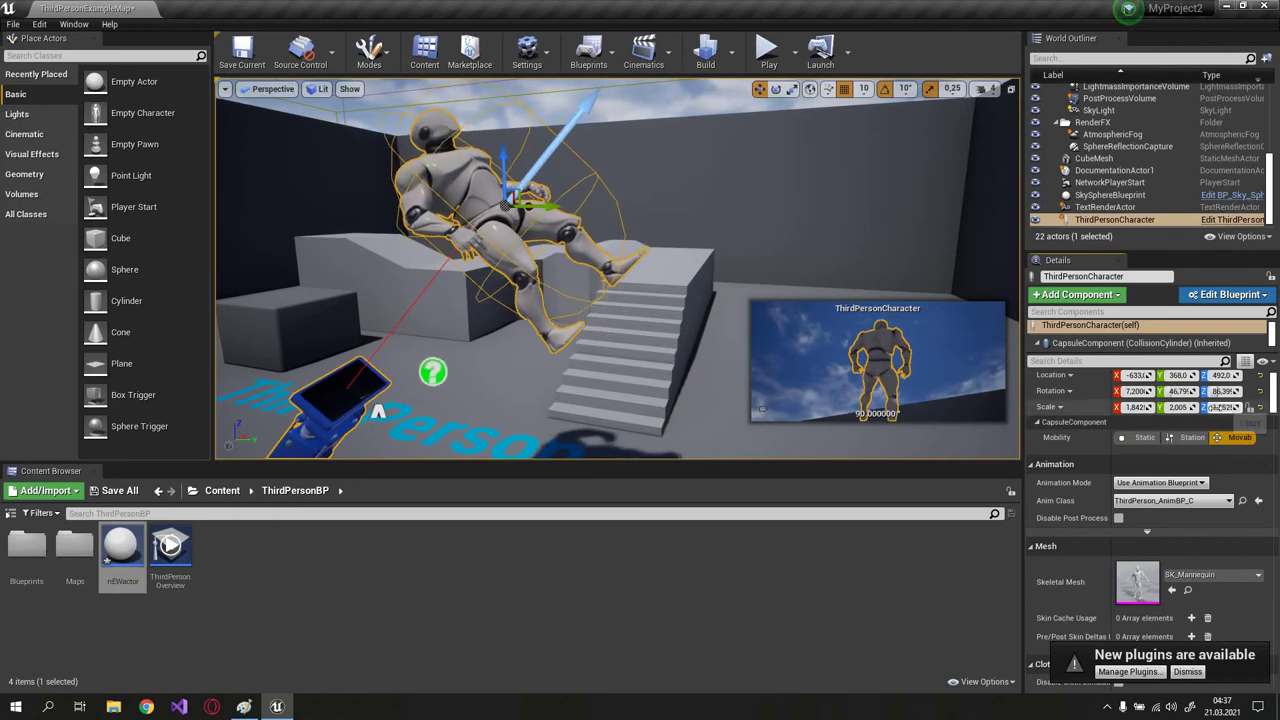
left_click_drag(1218, 438, 1219, 445)
type("1")
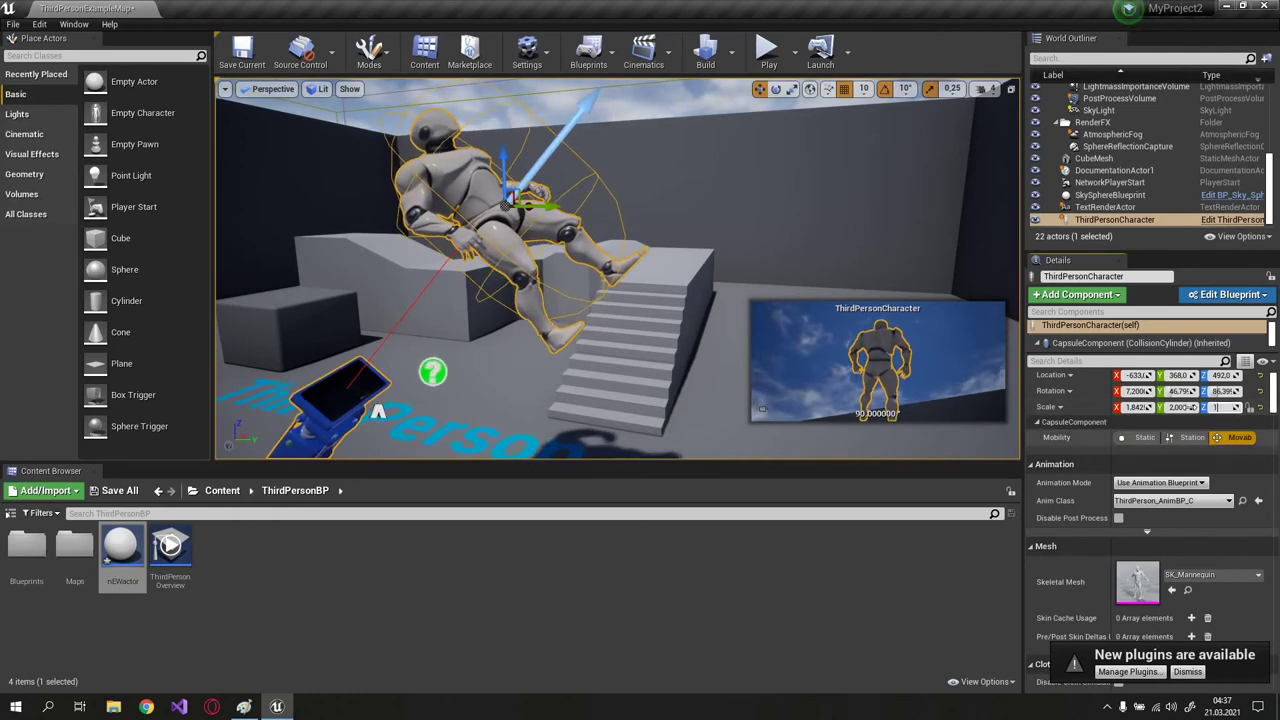
key("shift+Tab")
type("1")
key("shift+Tab")
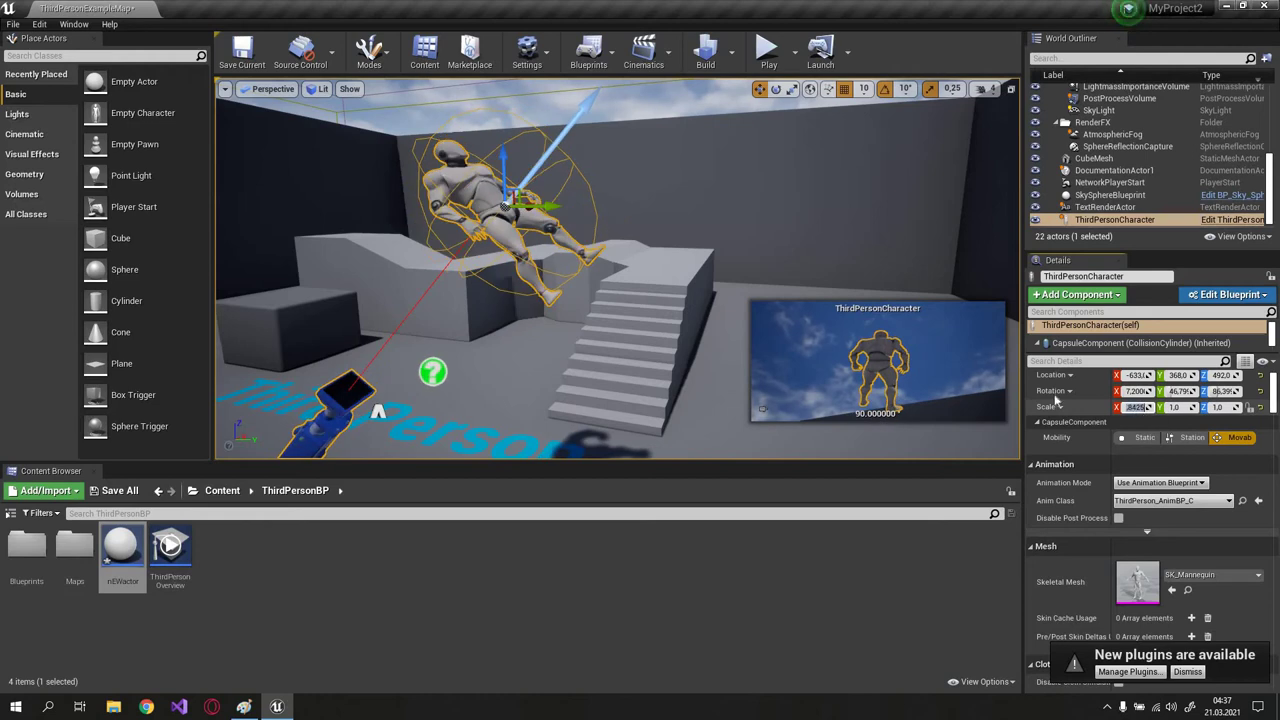
type("1")
Step: Set the character's rotation to 1.0 on X, Y and Z so it stands upright
left_click(1135, 391)
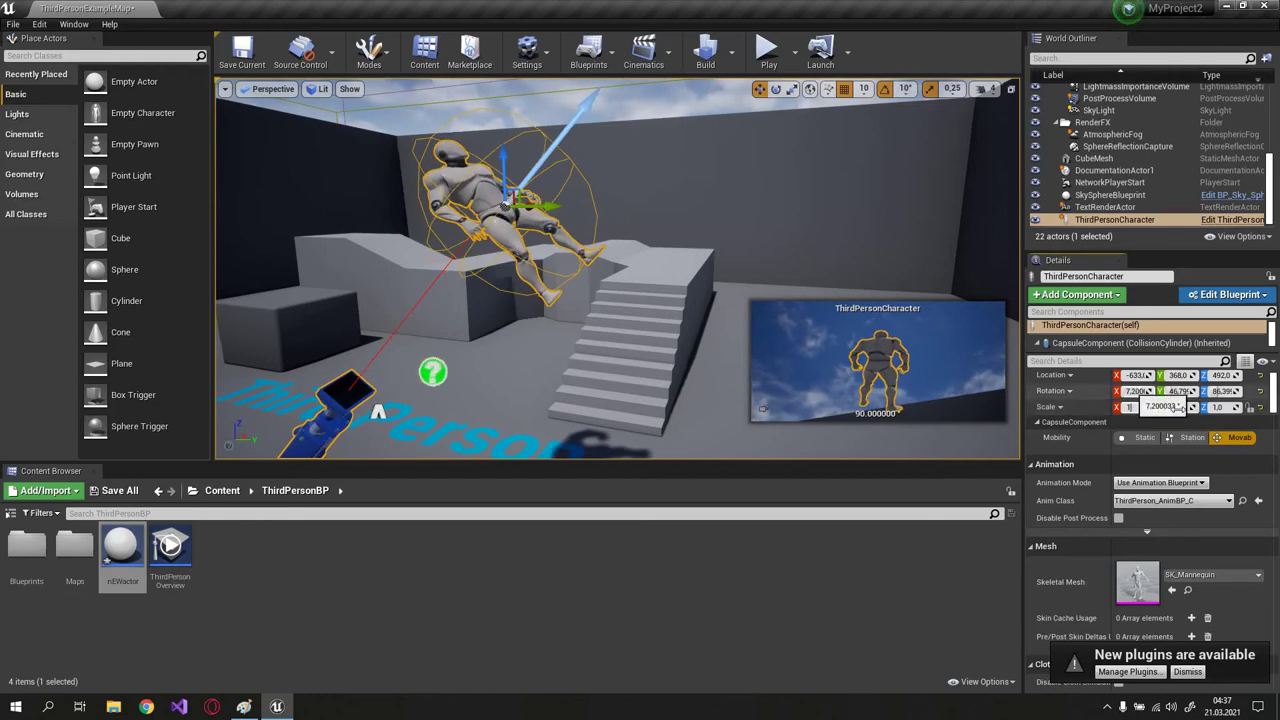
type("1")
key("Tab")
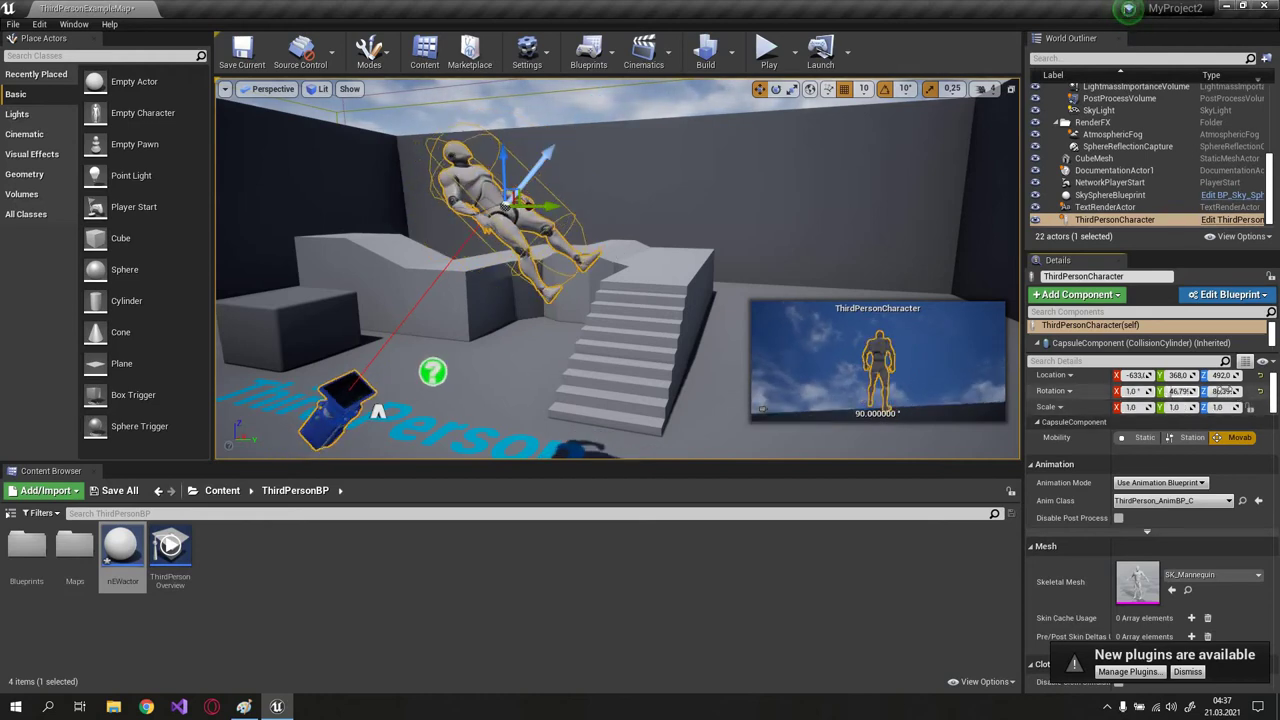
type("1")
key("Tab")
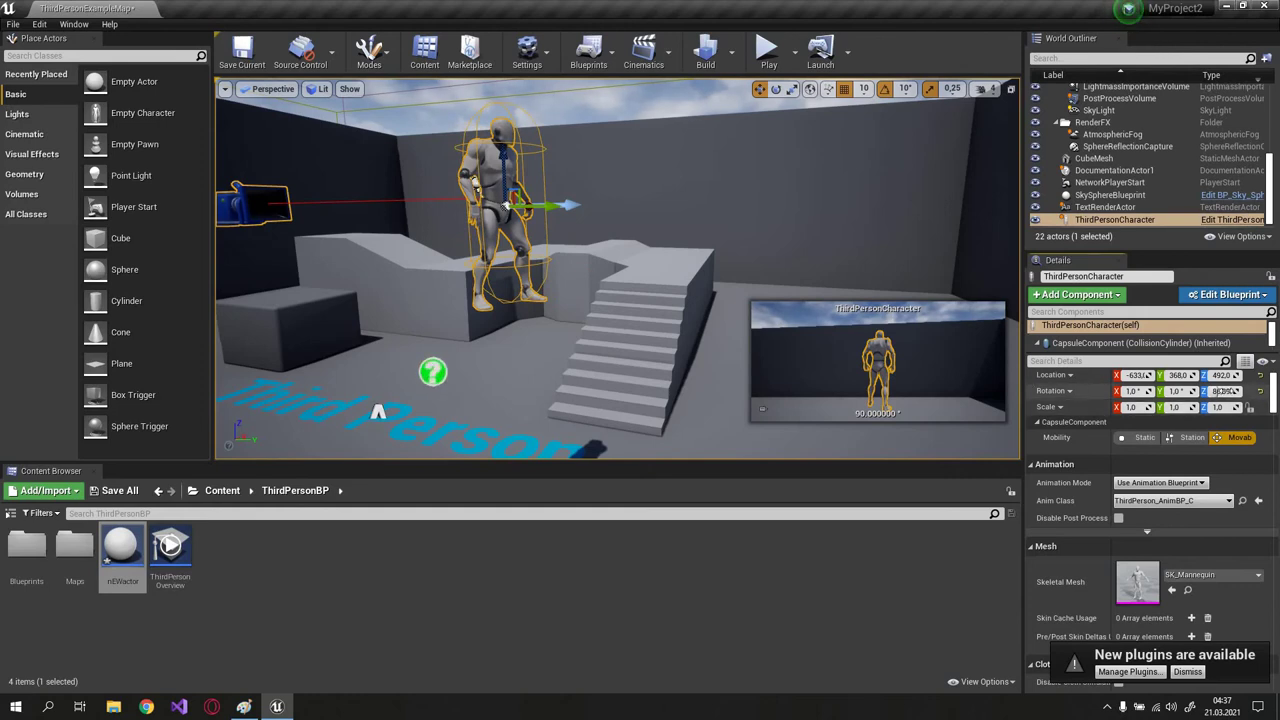
type("179.6")
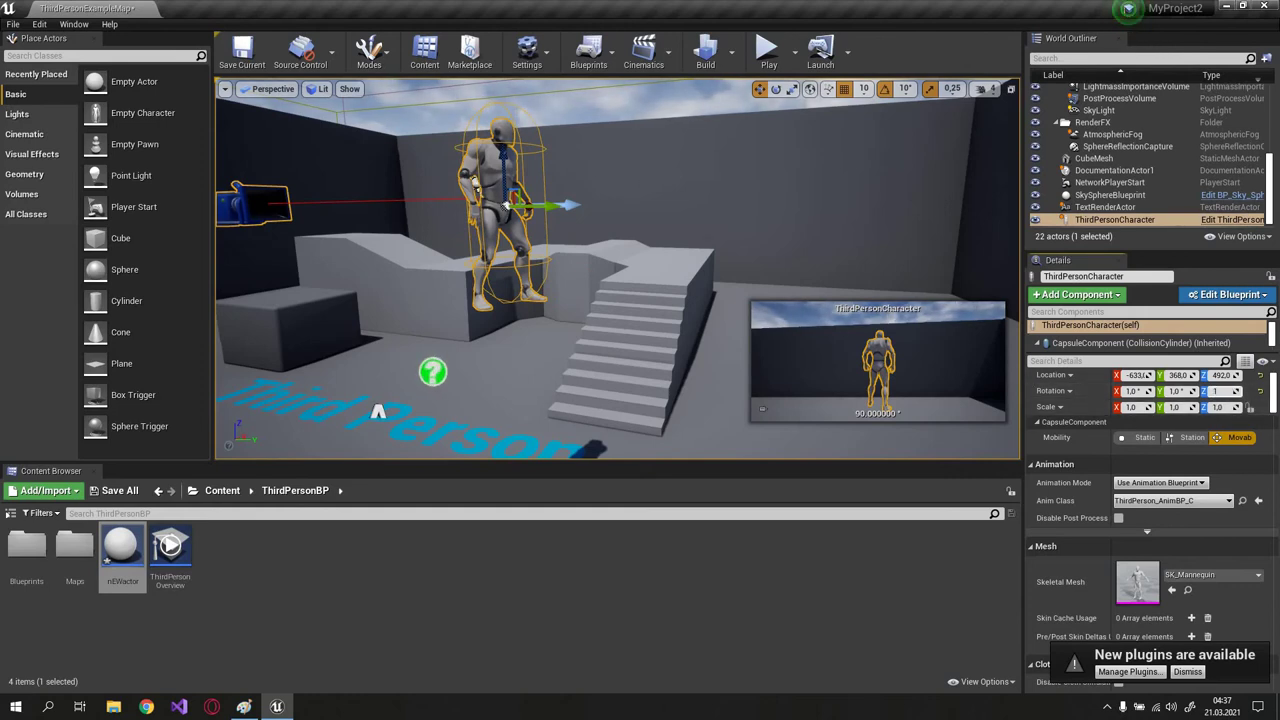
key("Return")
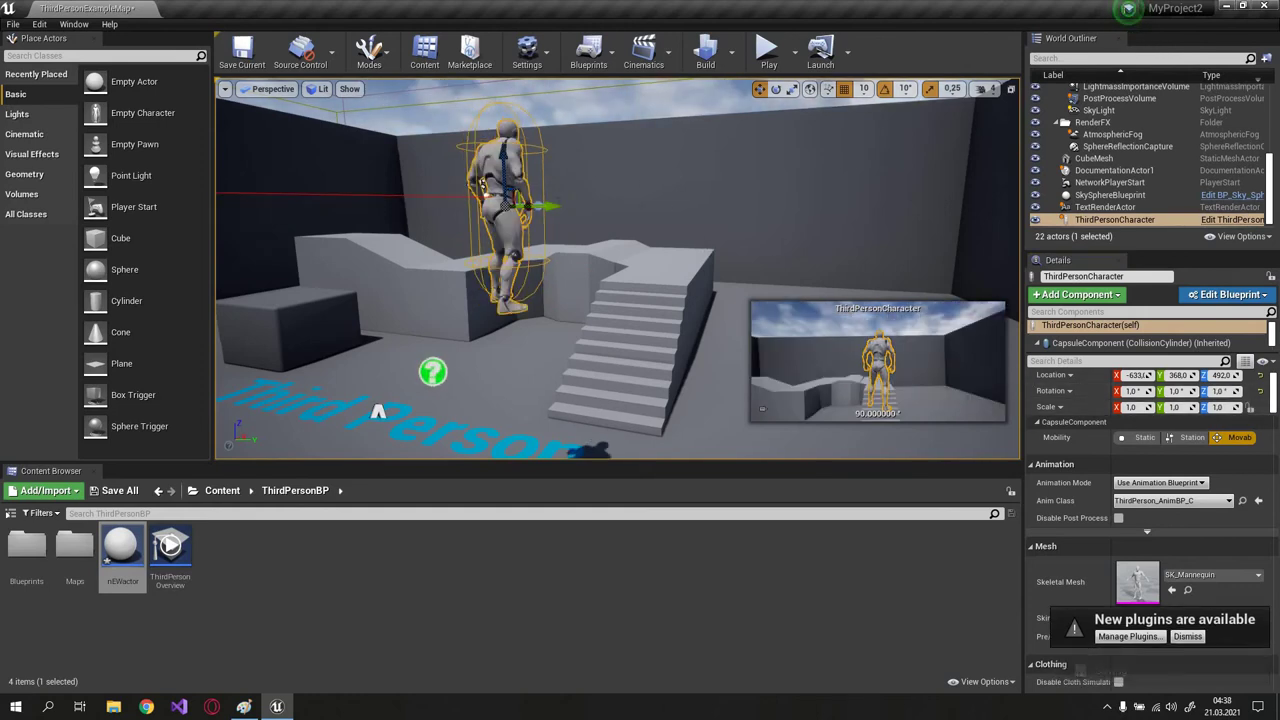
Step: Snap the ThirdPersonCharacter down to the floor at Z 232, keeping its mobility Movable
key("End")
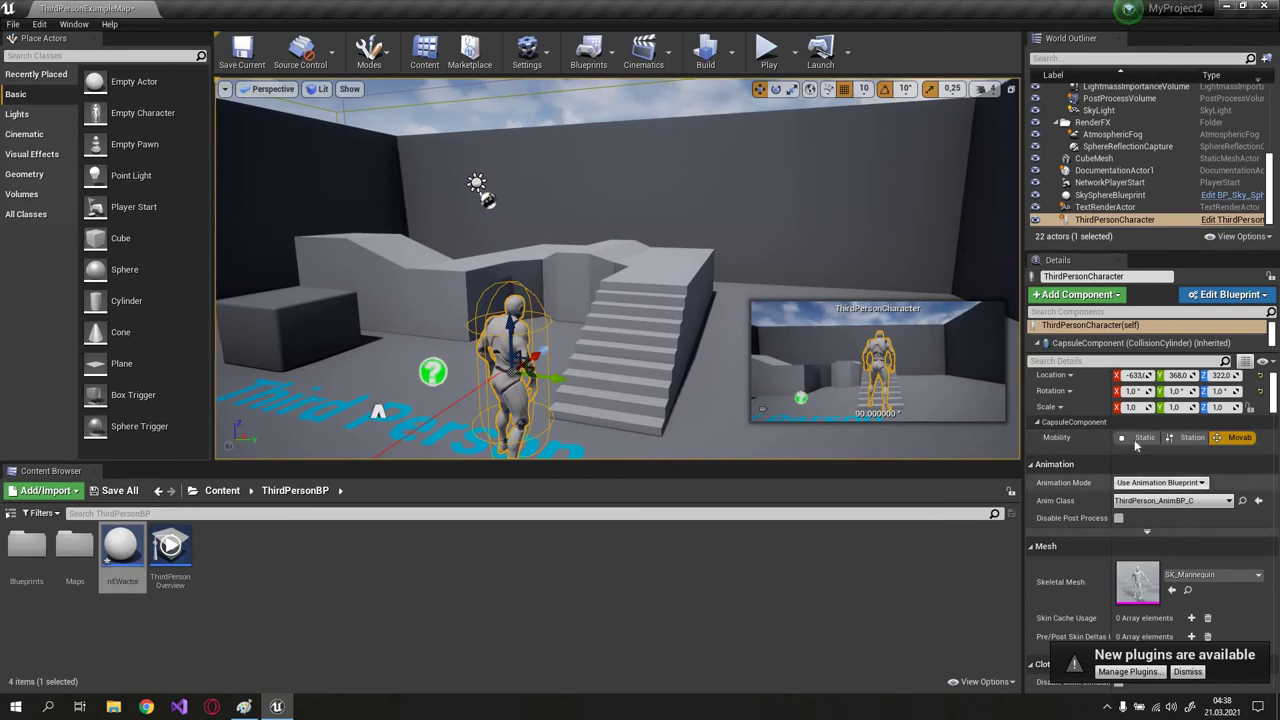
left_click(1190, 441)
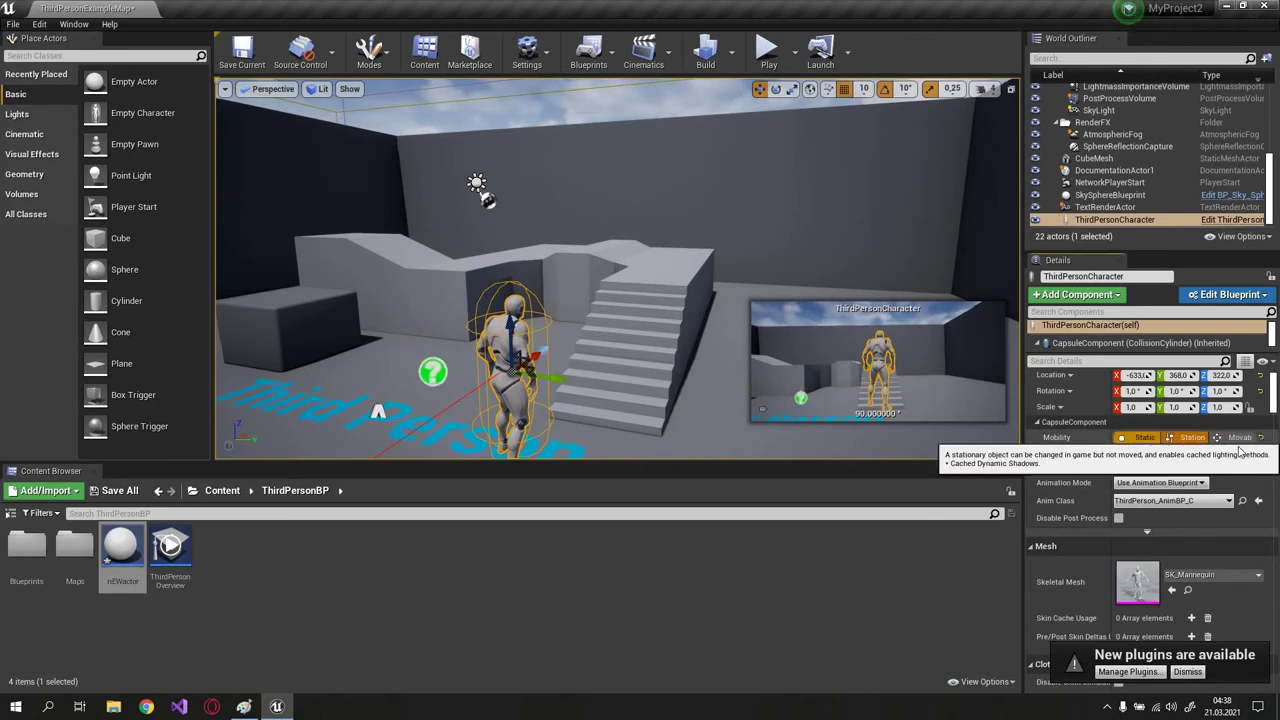
left_click(1238, 440)
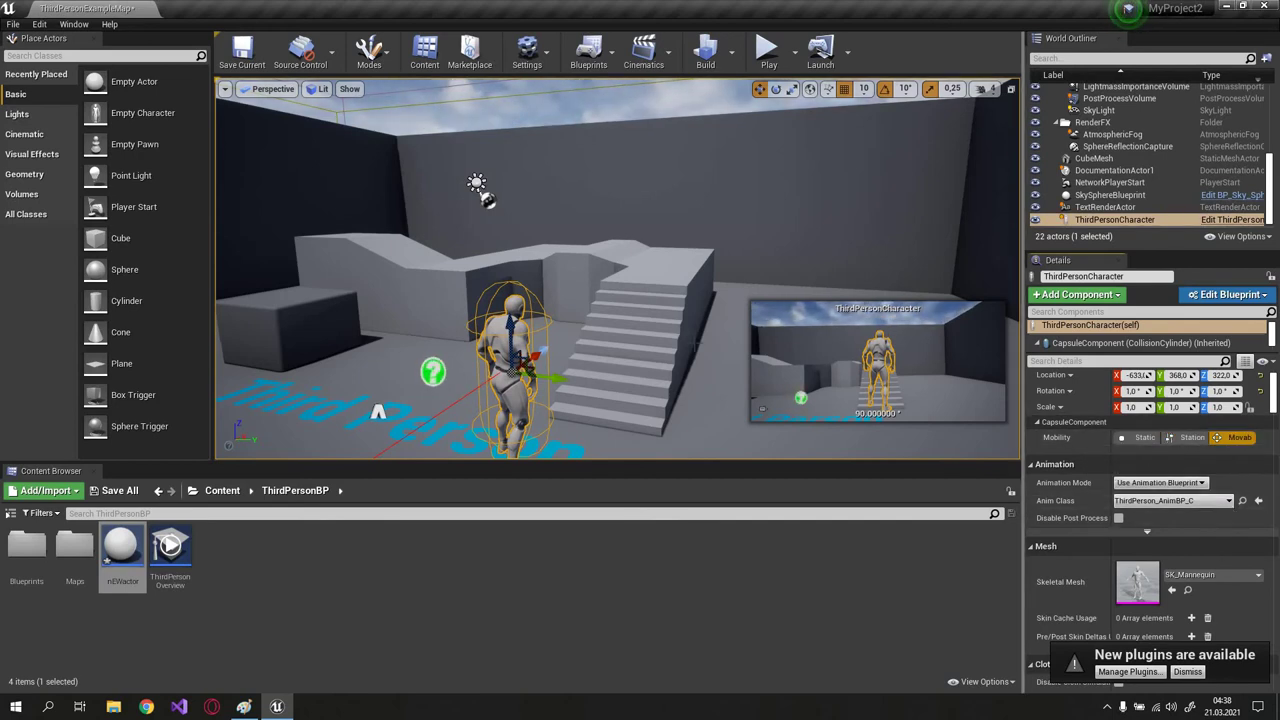
mouse_move(378, 411)
right_mouse_down()
mouse_move(520, 400)
mouse_move(520, 340)
right_mouse_up()
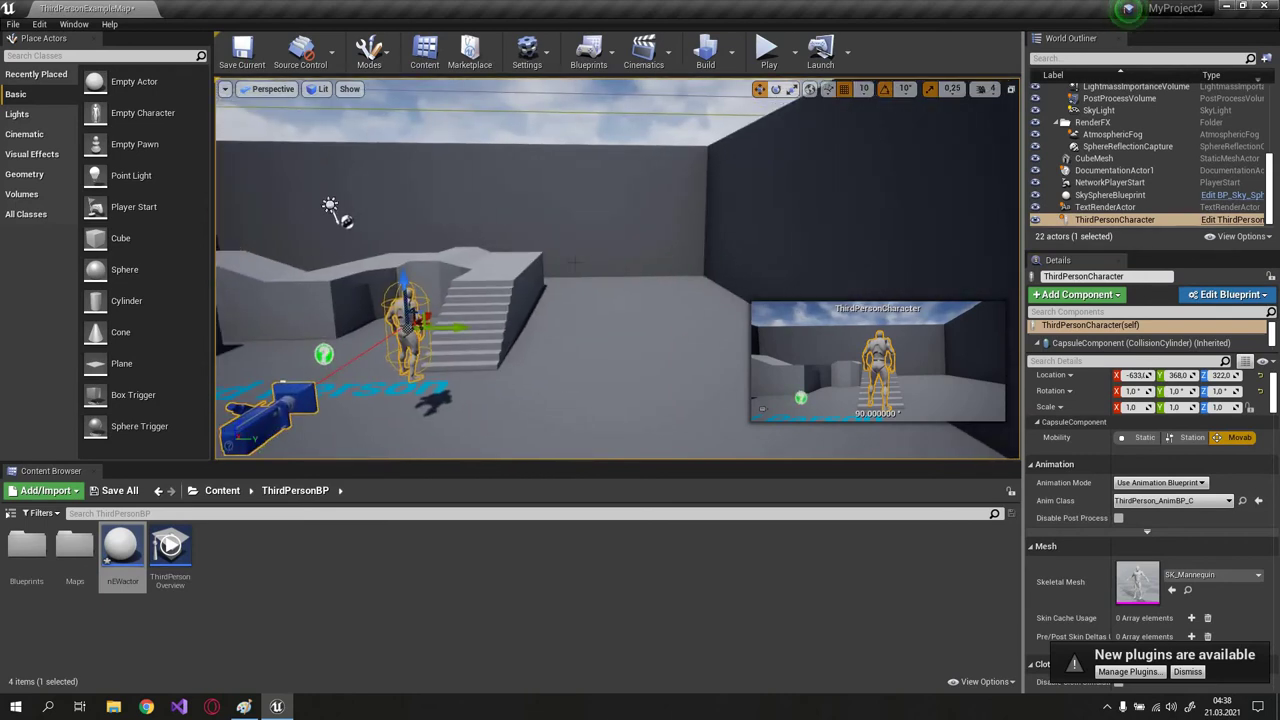
right_click_drag(574, 262, 617, 313)
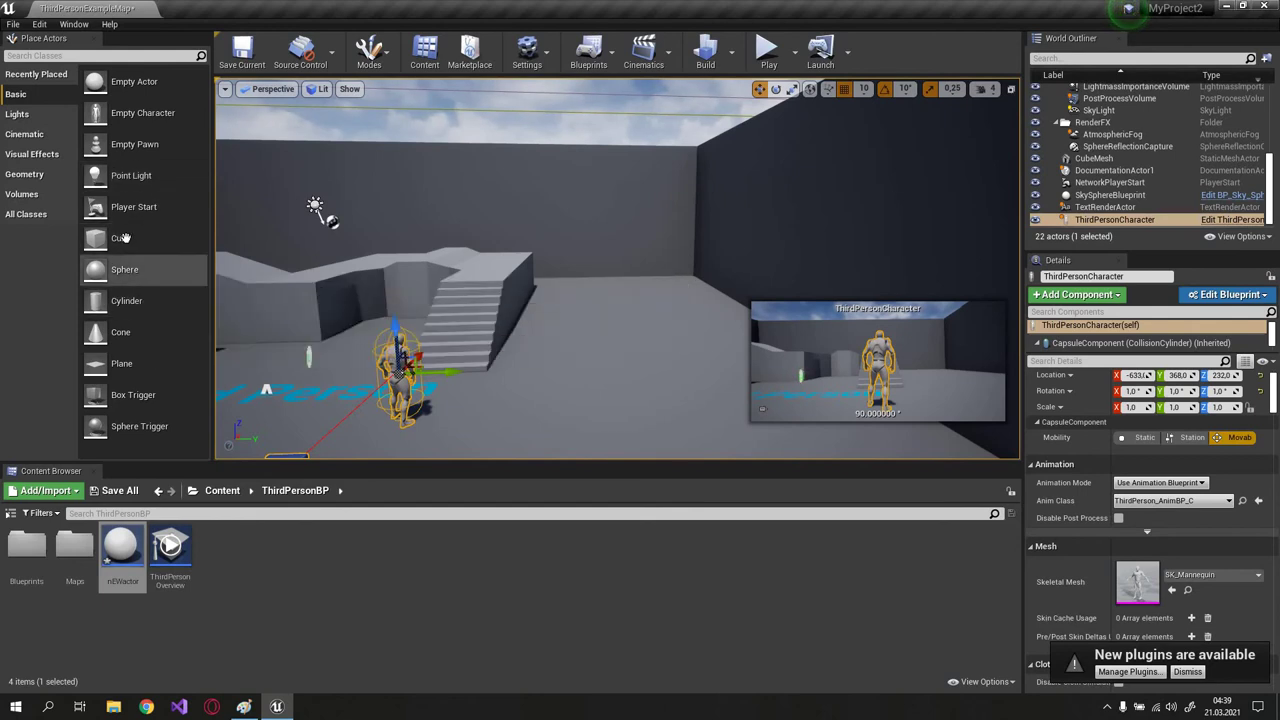
Step: Place a Cube on the open floor ahead of the character and enable Simulate Physics
left_click_drag(120, 238, 318, 262)
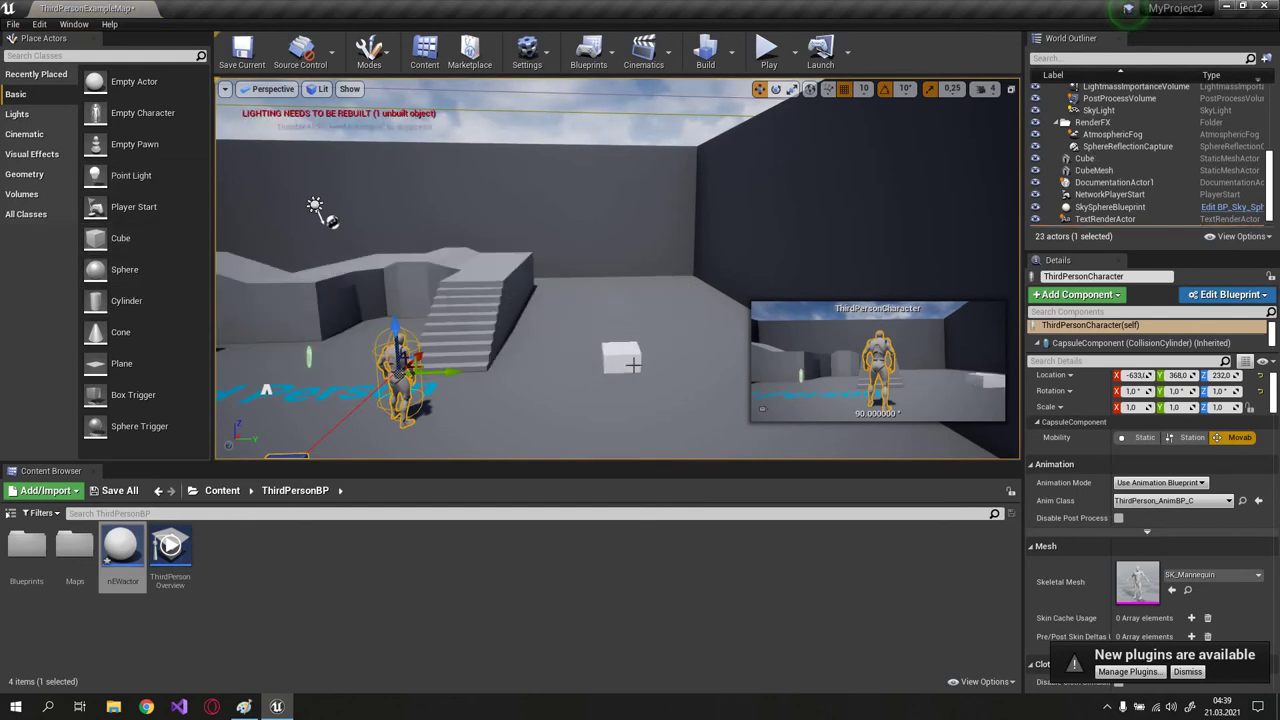
mouse_move(613, 334)
left_mouse_down()
mouse_move(627, 378)
mouse_move(627, 322)
left_mouse_up()
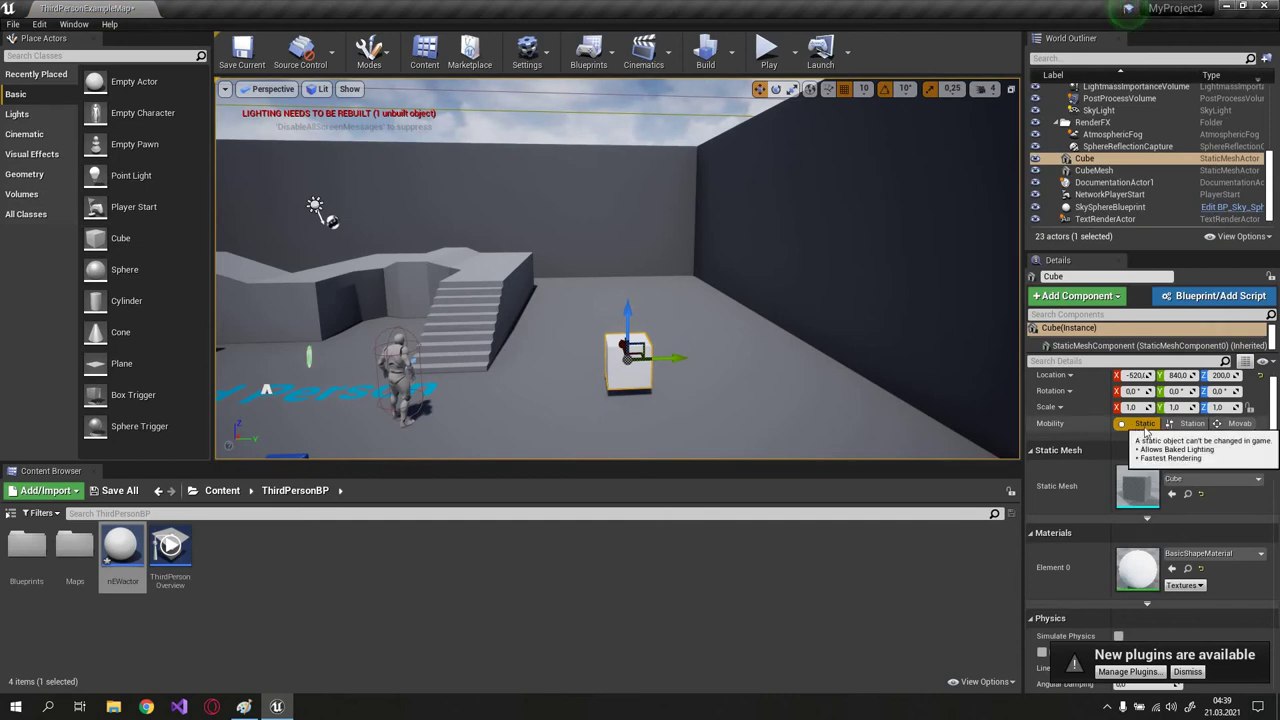
scroll(1140, 480, "down", 3)
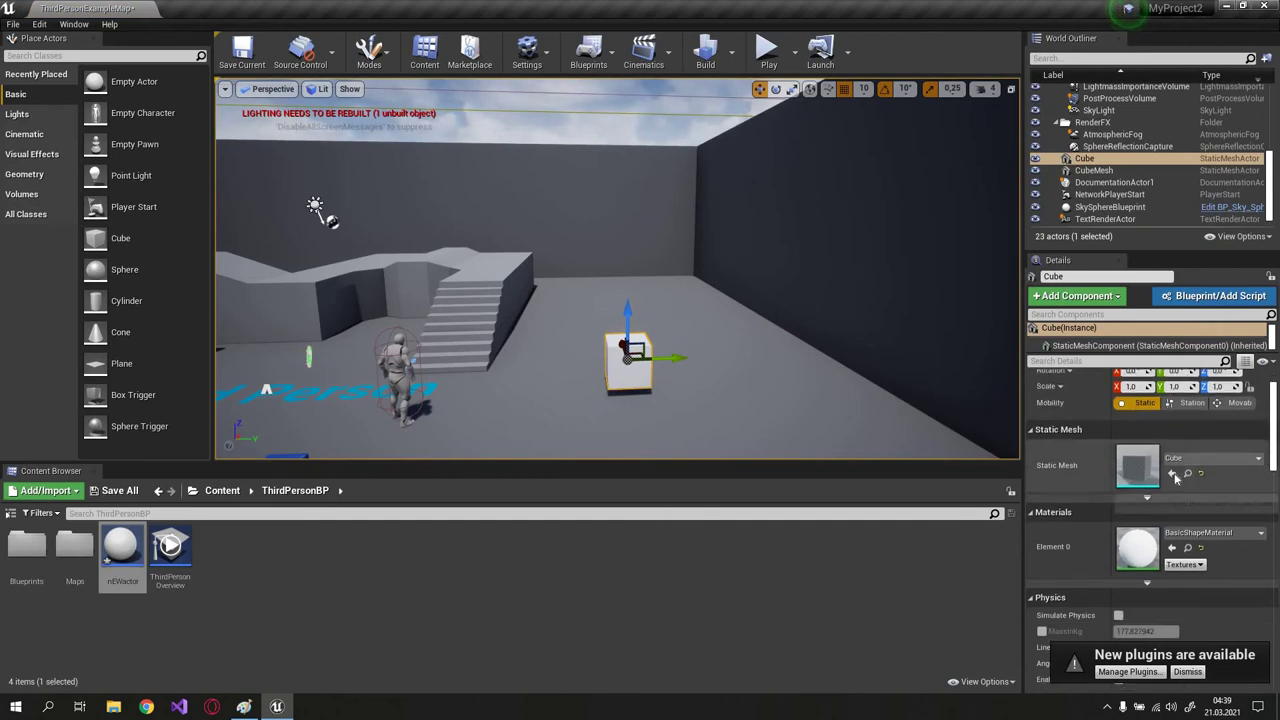
scroll(1119, 468, "down", 2)
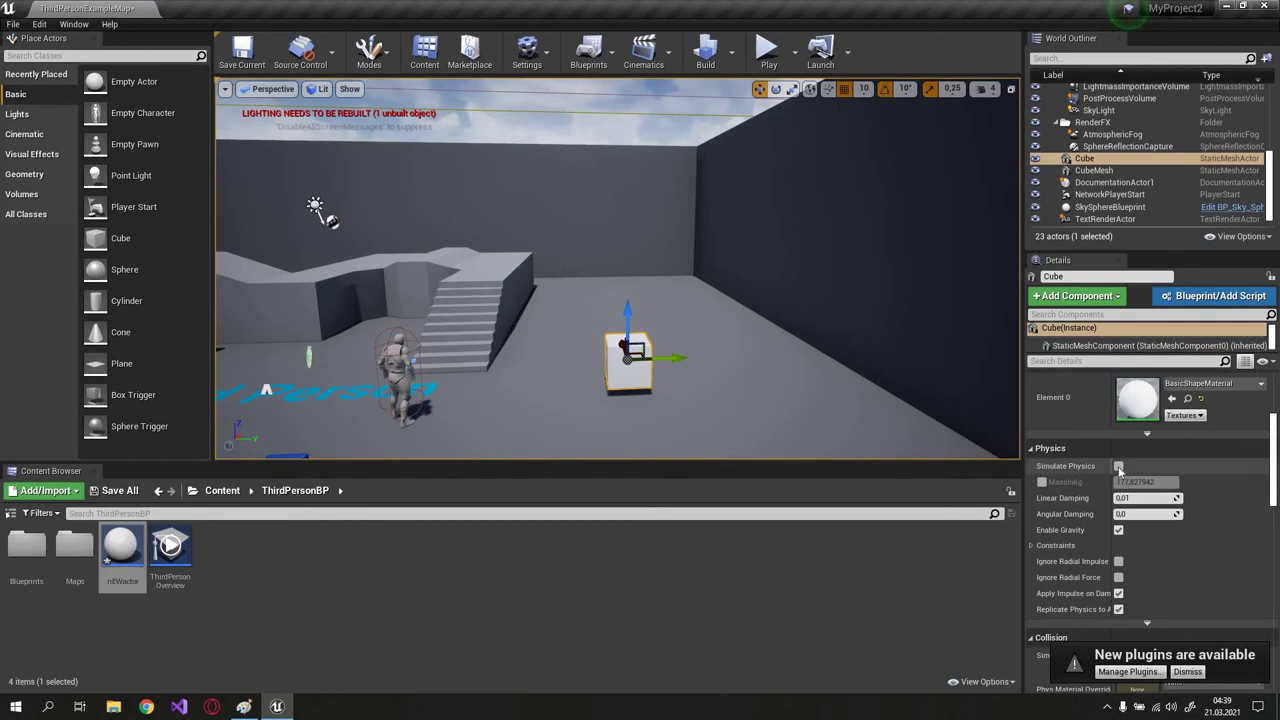
left_click(1118, 466)
scroll(1160, 490, "down", 1)
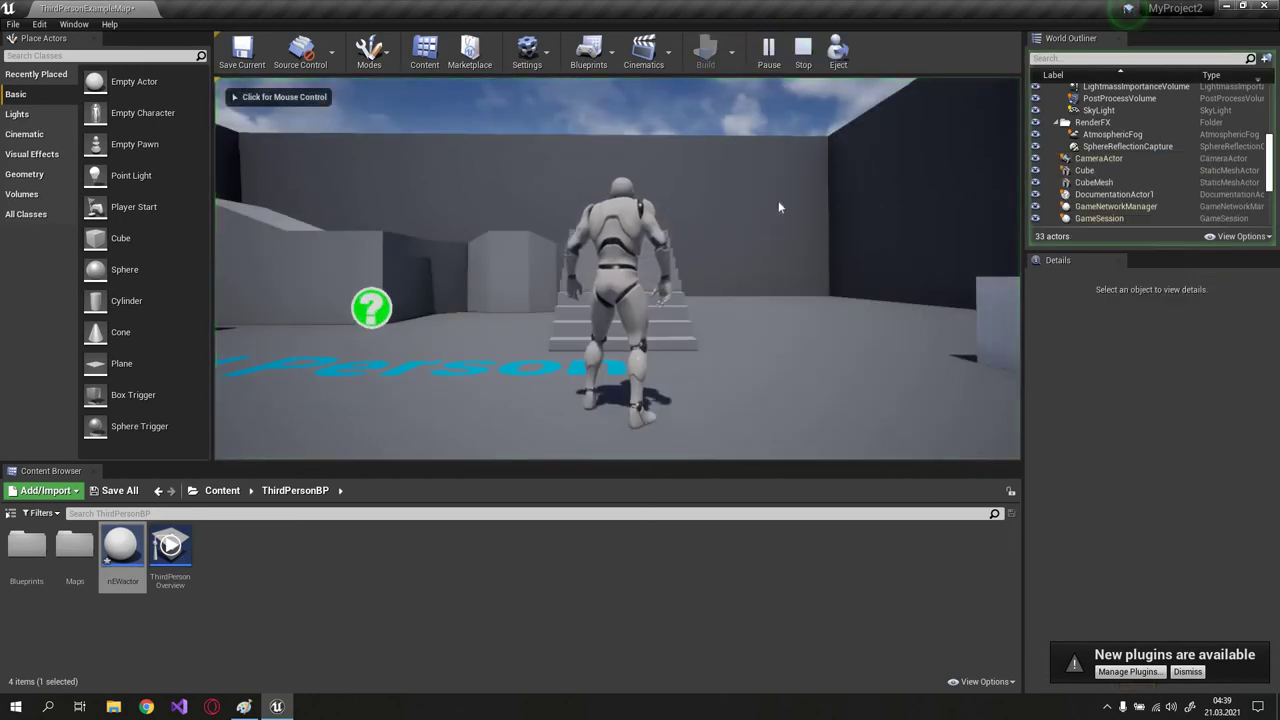
left_click(618, 268)
key("w")
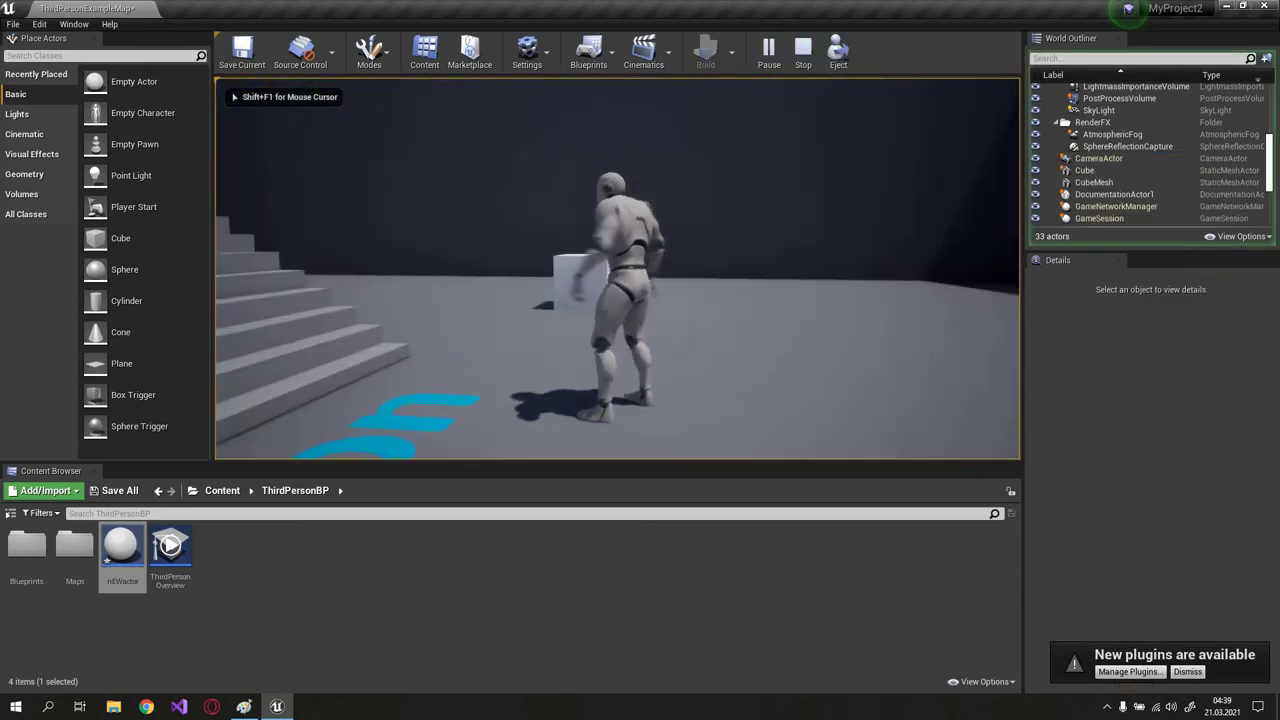
key("w")
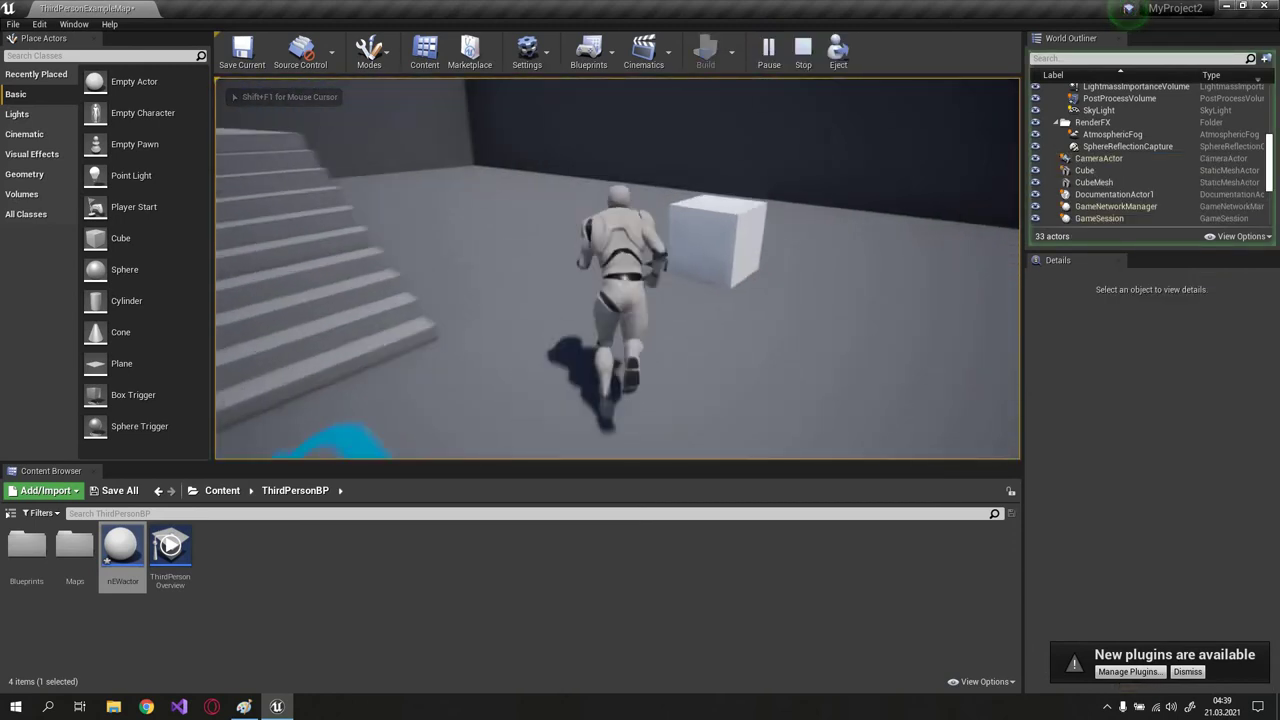
key("w")
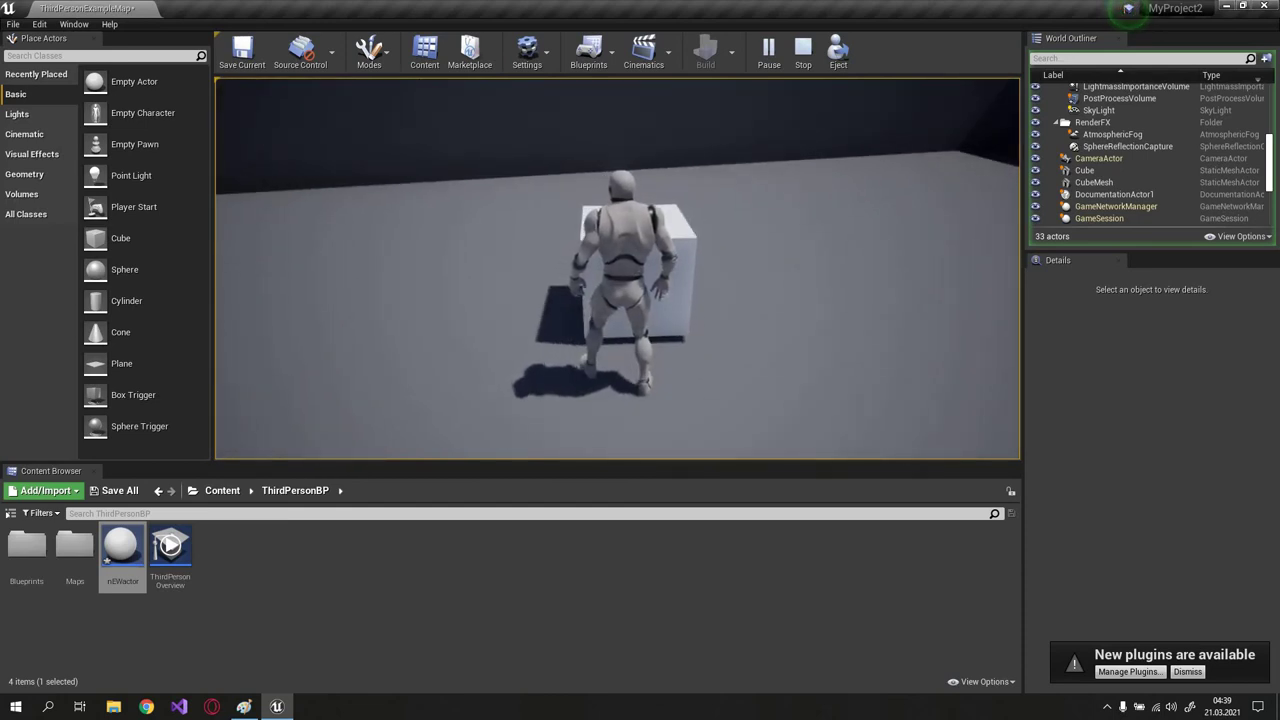
key("shift+F1")
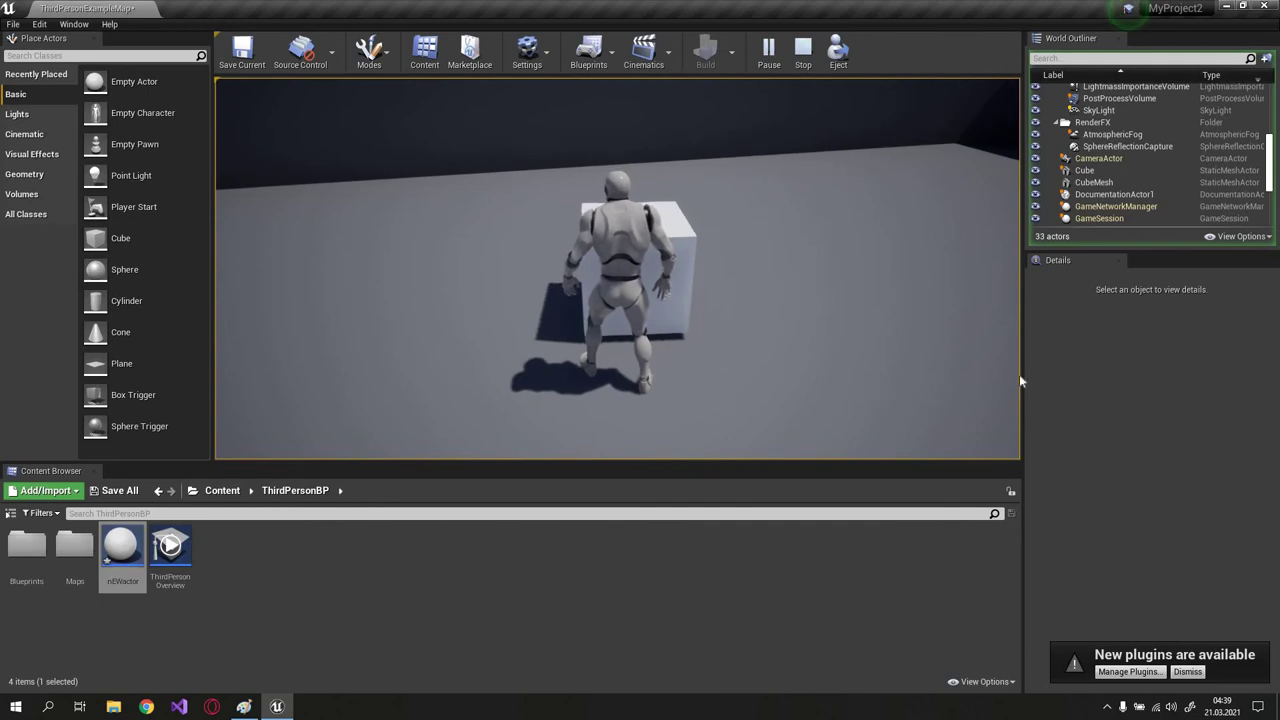
key("Escape")
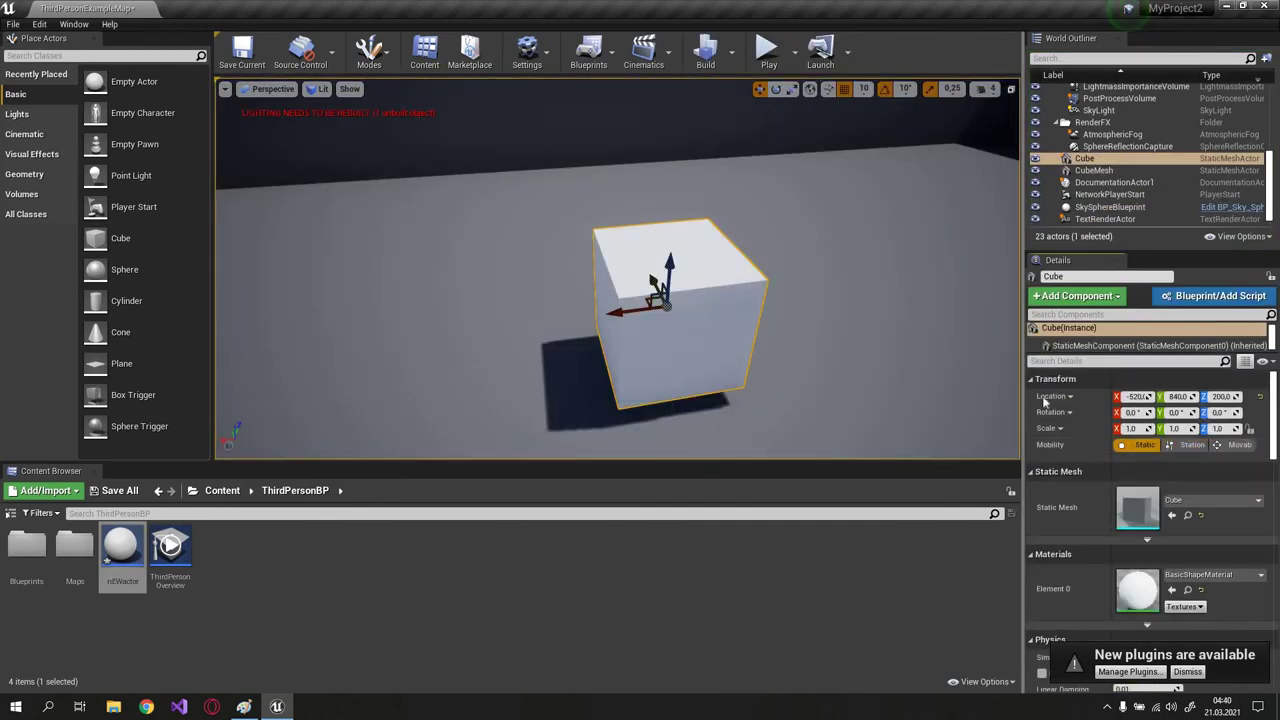
Step: Save the map, build lighting, allow SwarmAgent through the firewall, and close the Message Log
left_click(249, 56)
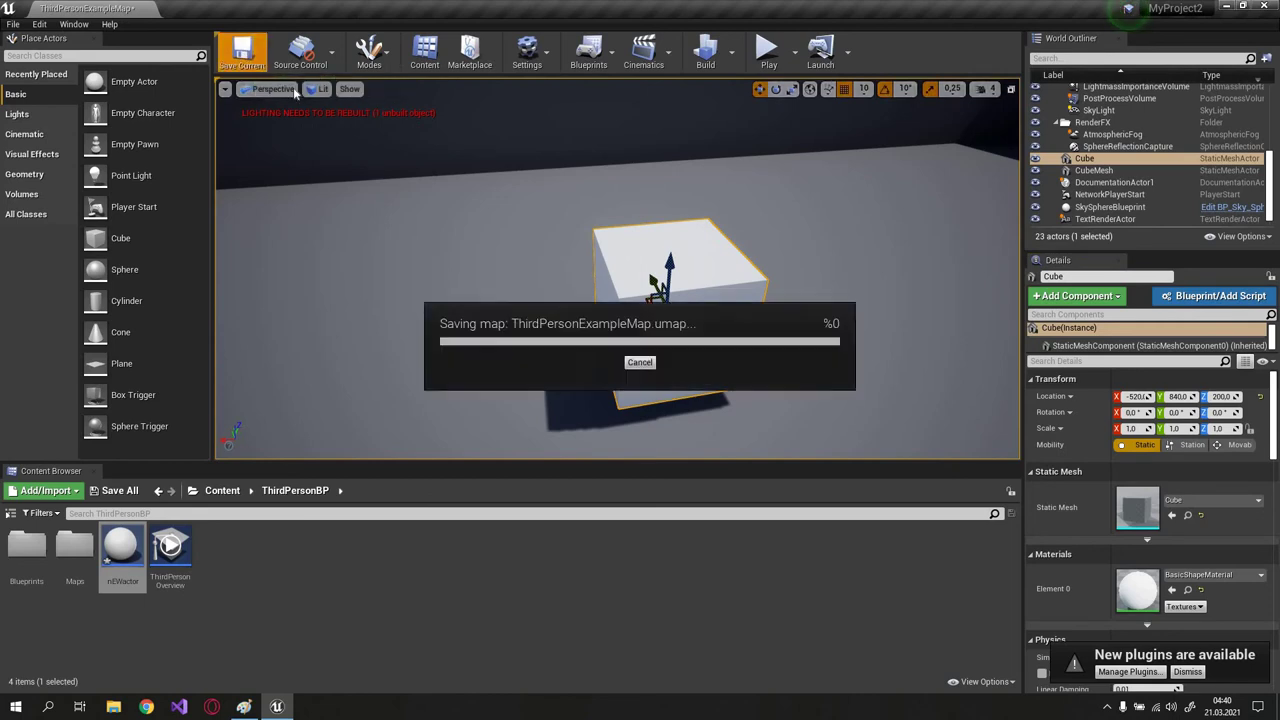
left_click(706, 50)
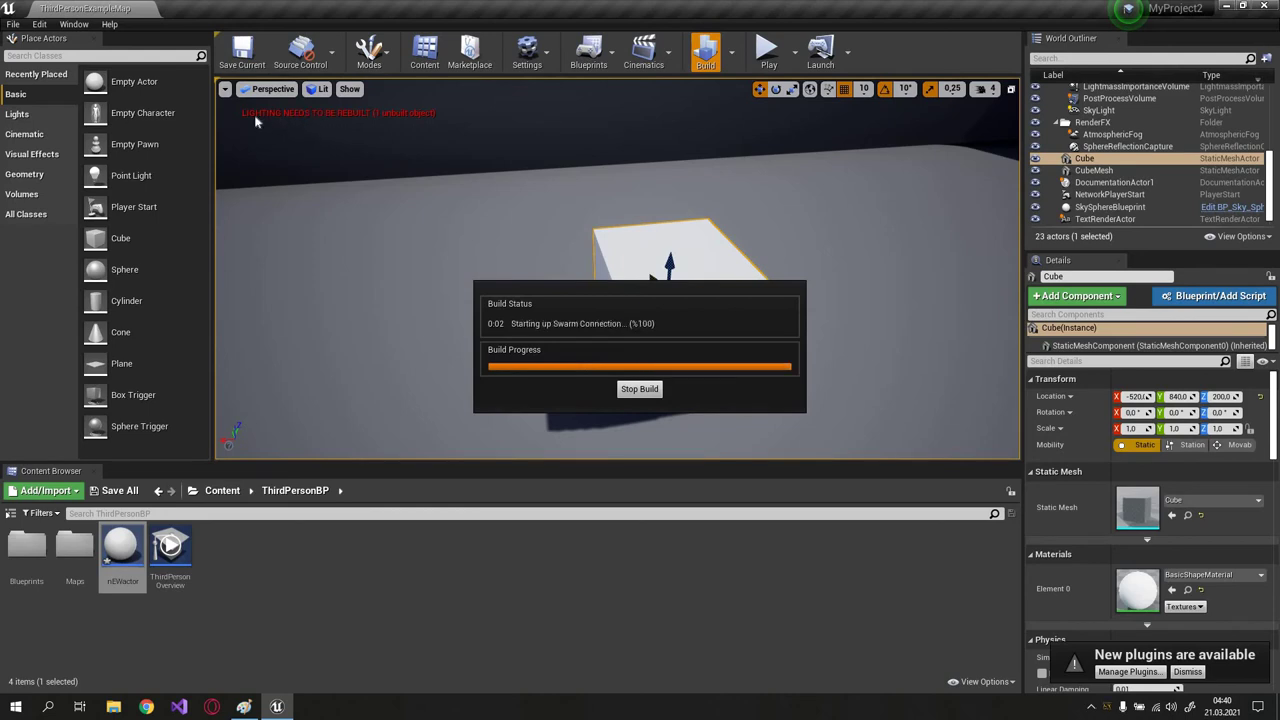
left_click(724, 469)
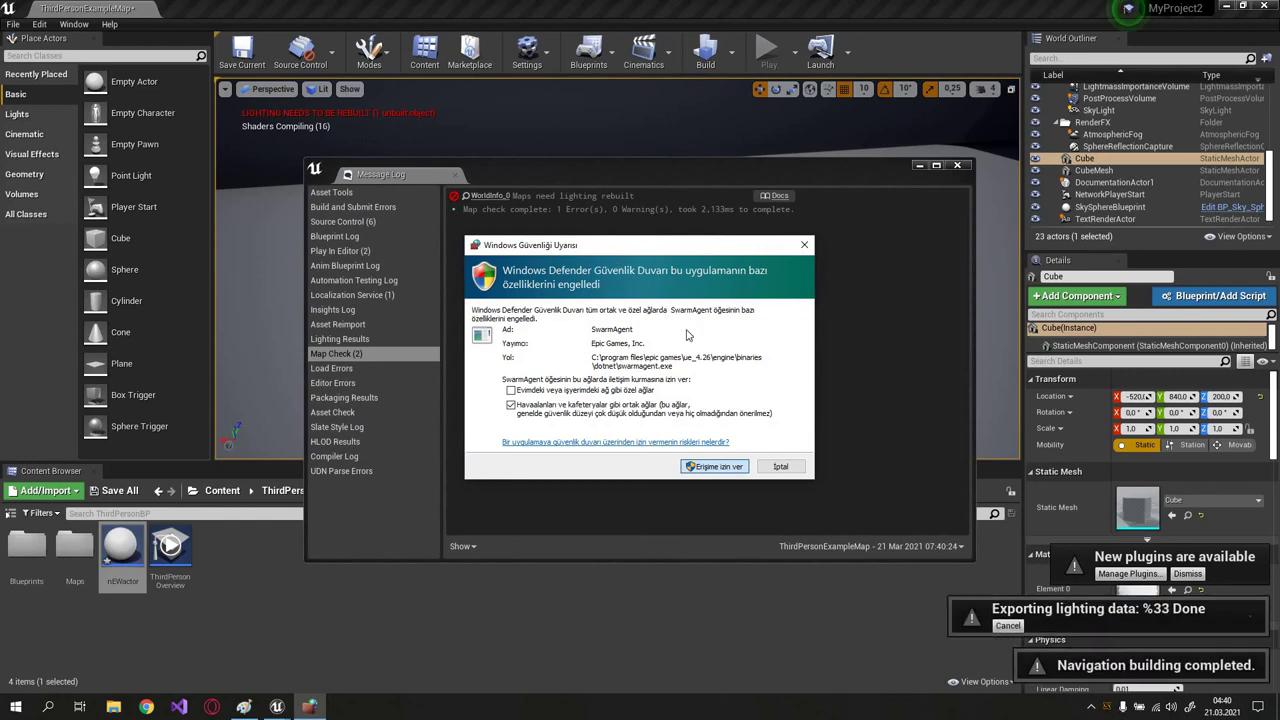
left_click(733, 463)
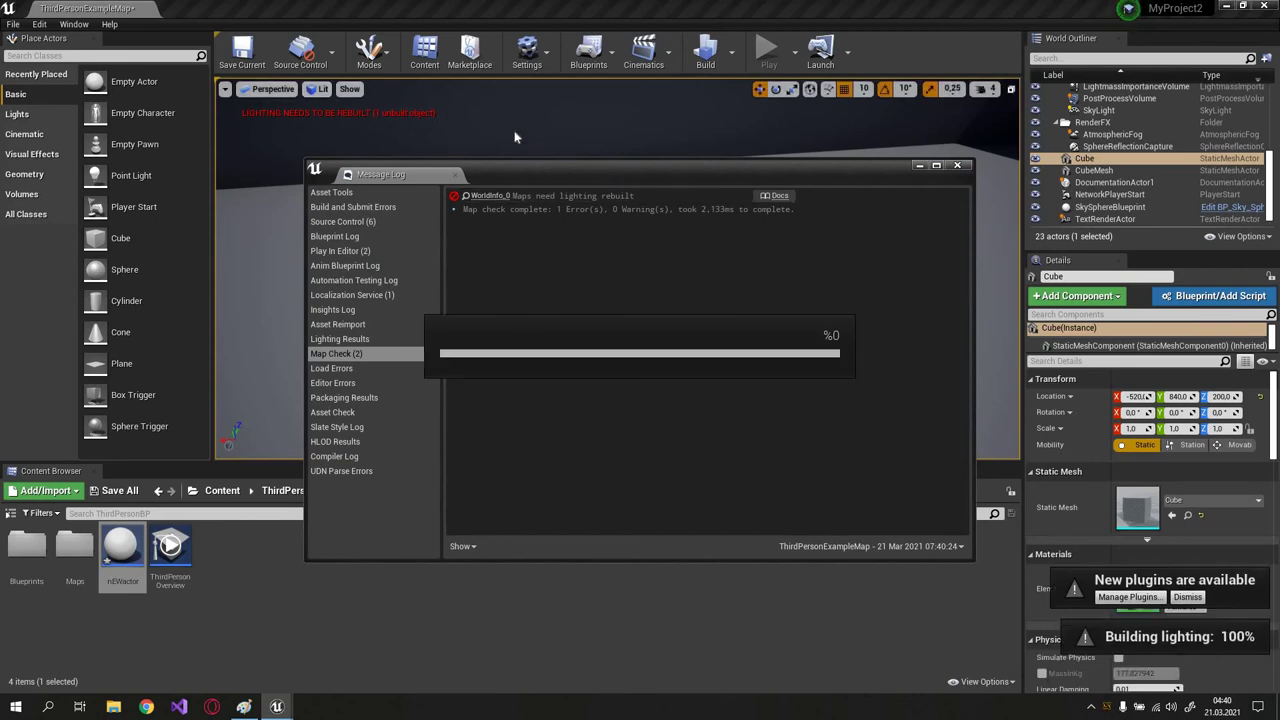
left_click(455, 174)
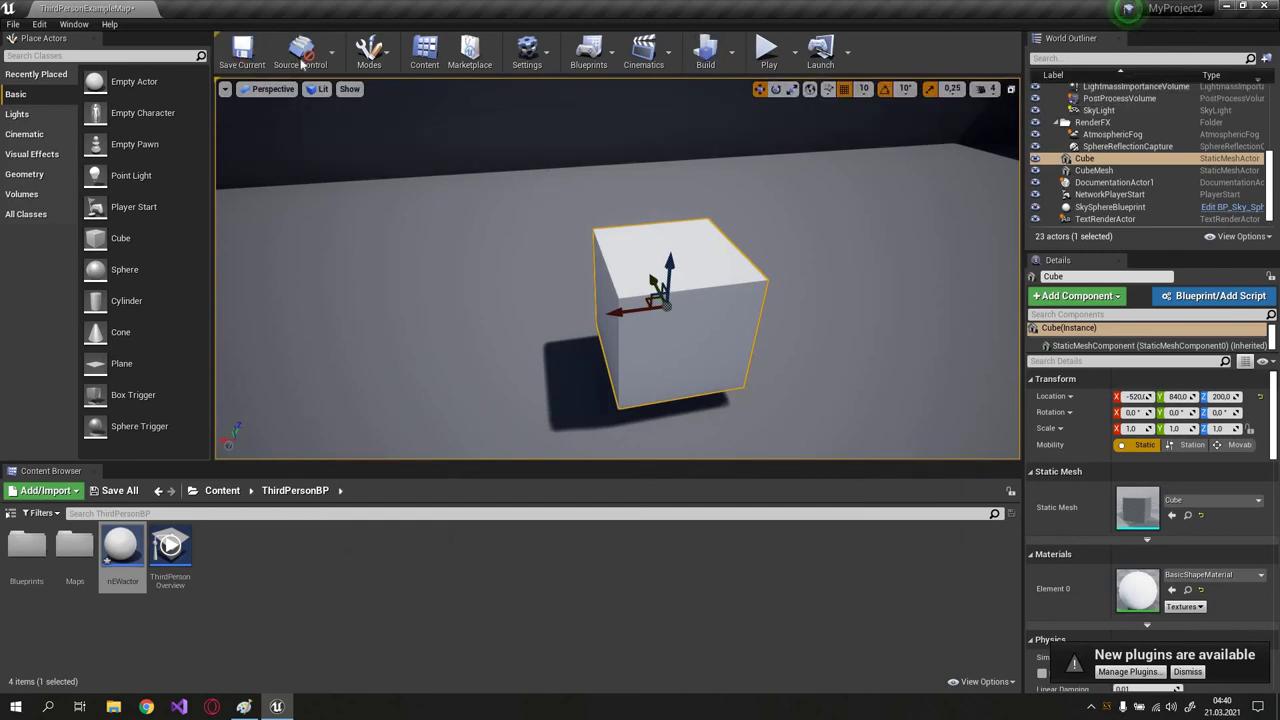
Step: Save the level and walk the character up to and around the cube in a play test
key("ctrl+s")
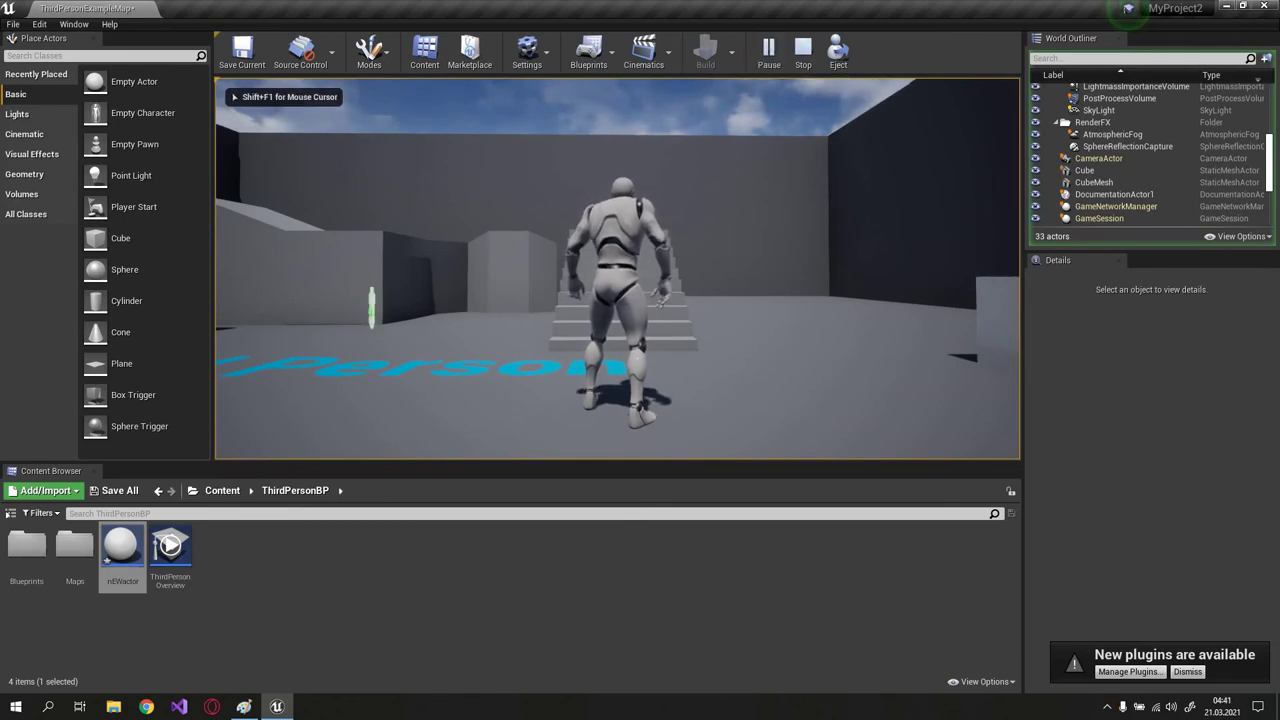
key("w")
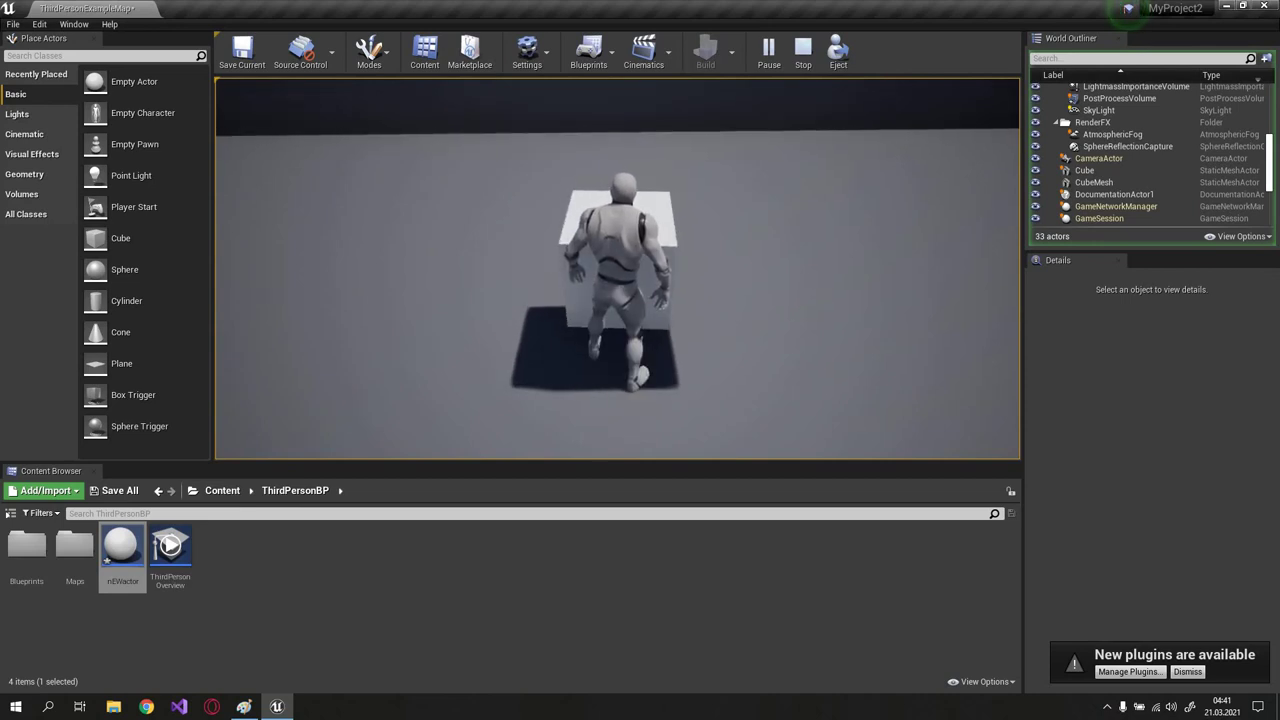
key("w")
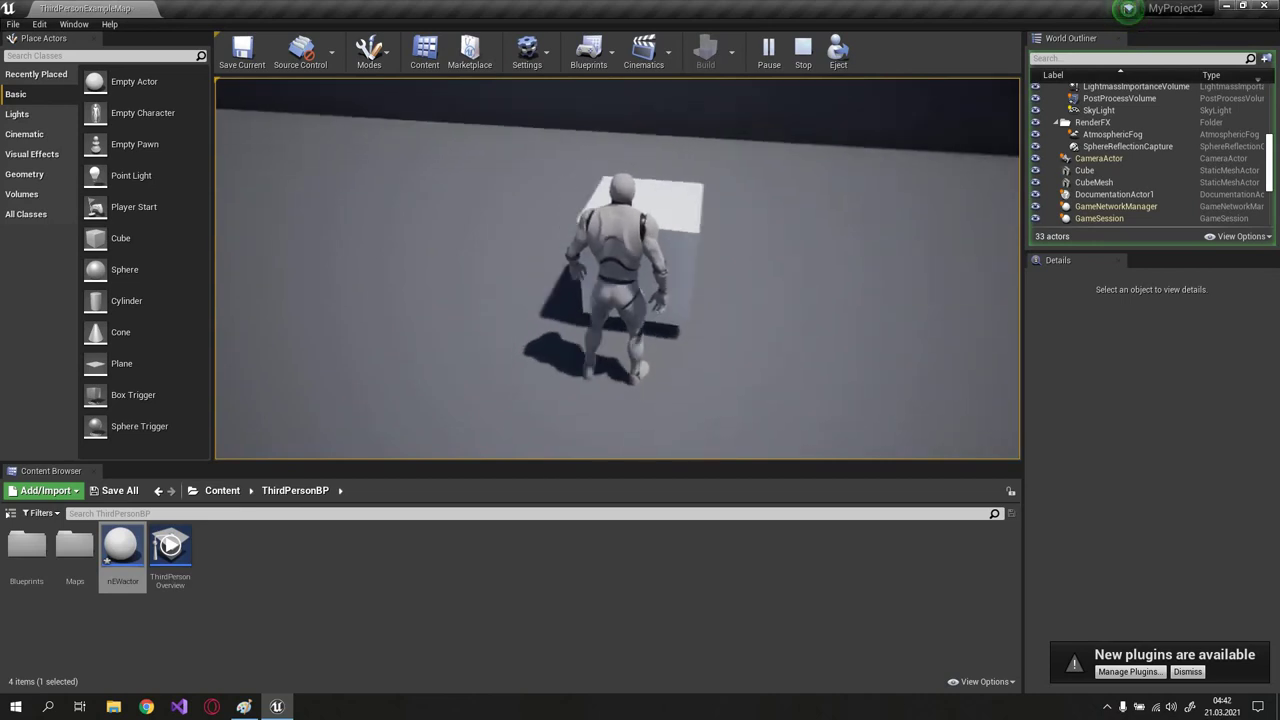
mouse_move(640, 360)
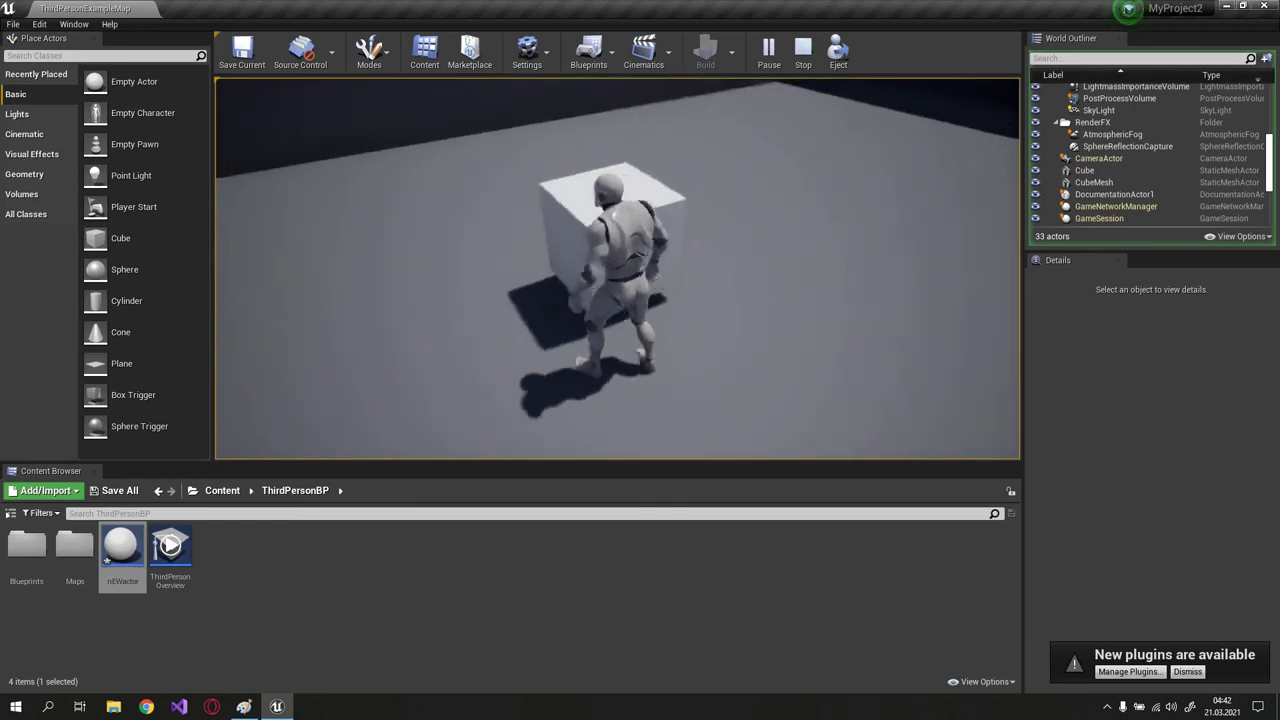
key("w")
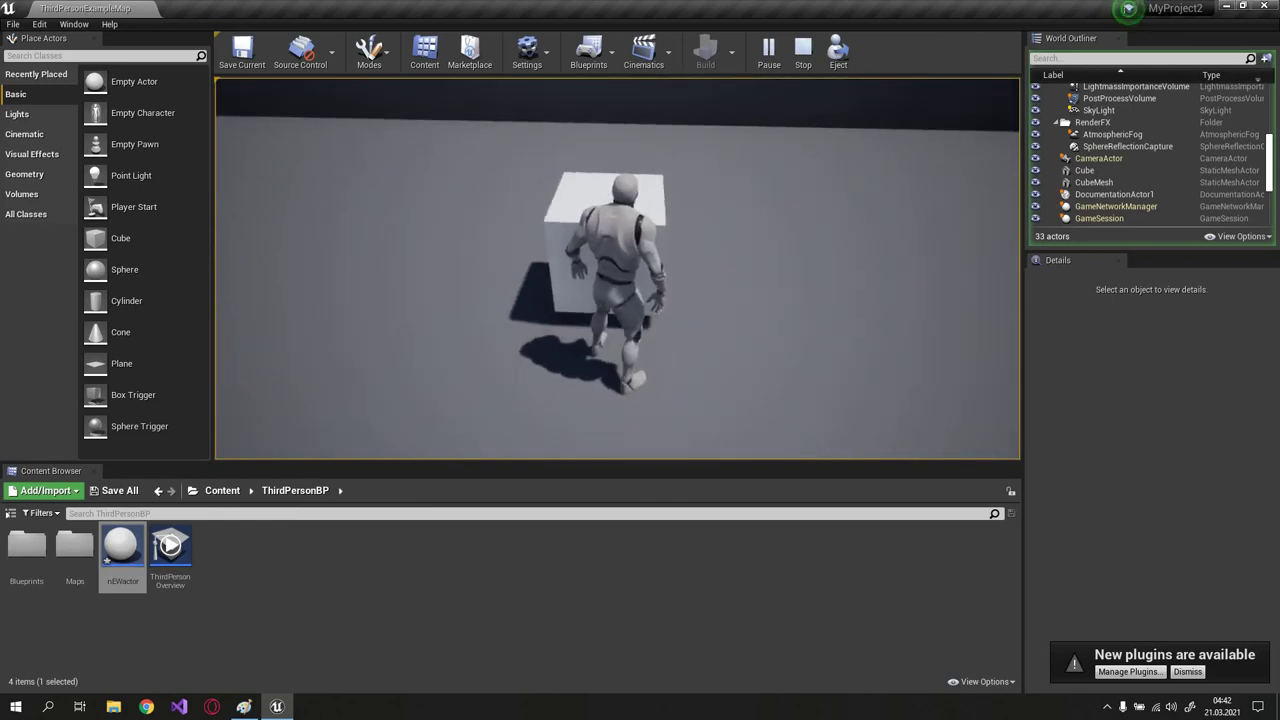
key("w")
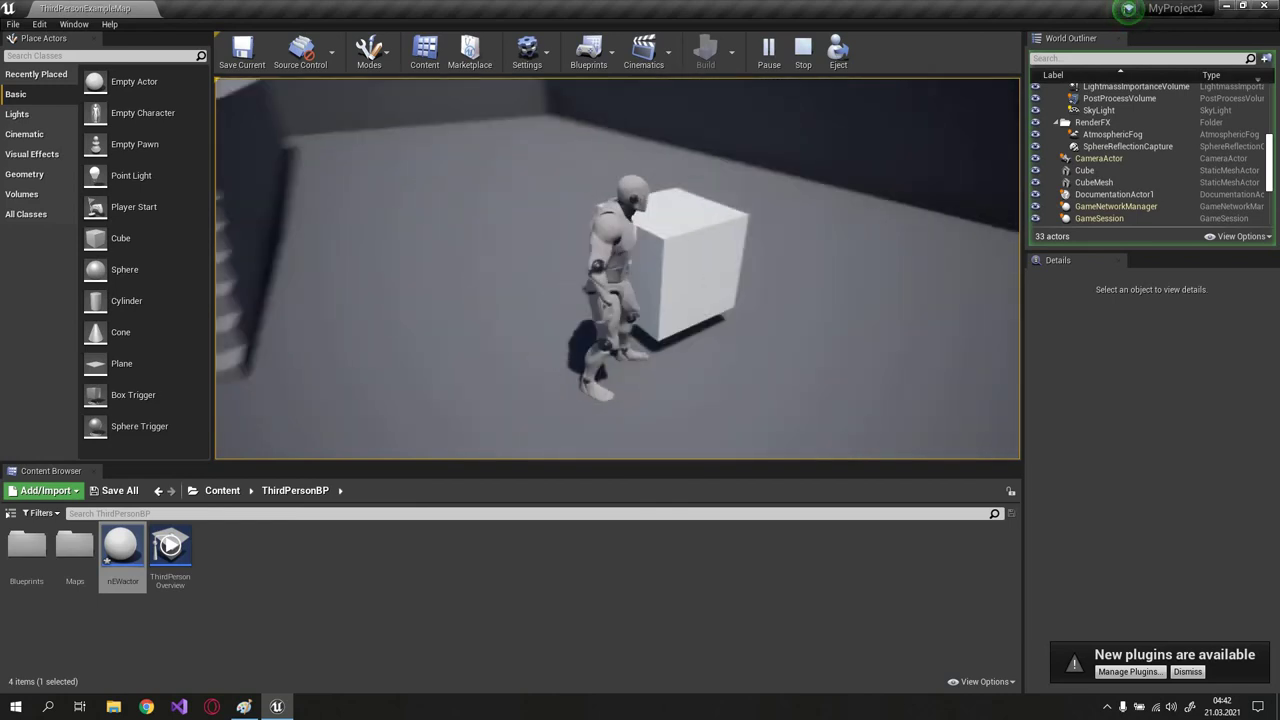
Step: Finish walking into the cube, stop the play test, and set the cube's mobility to Stationary
key("w")
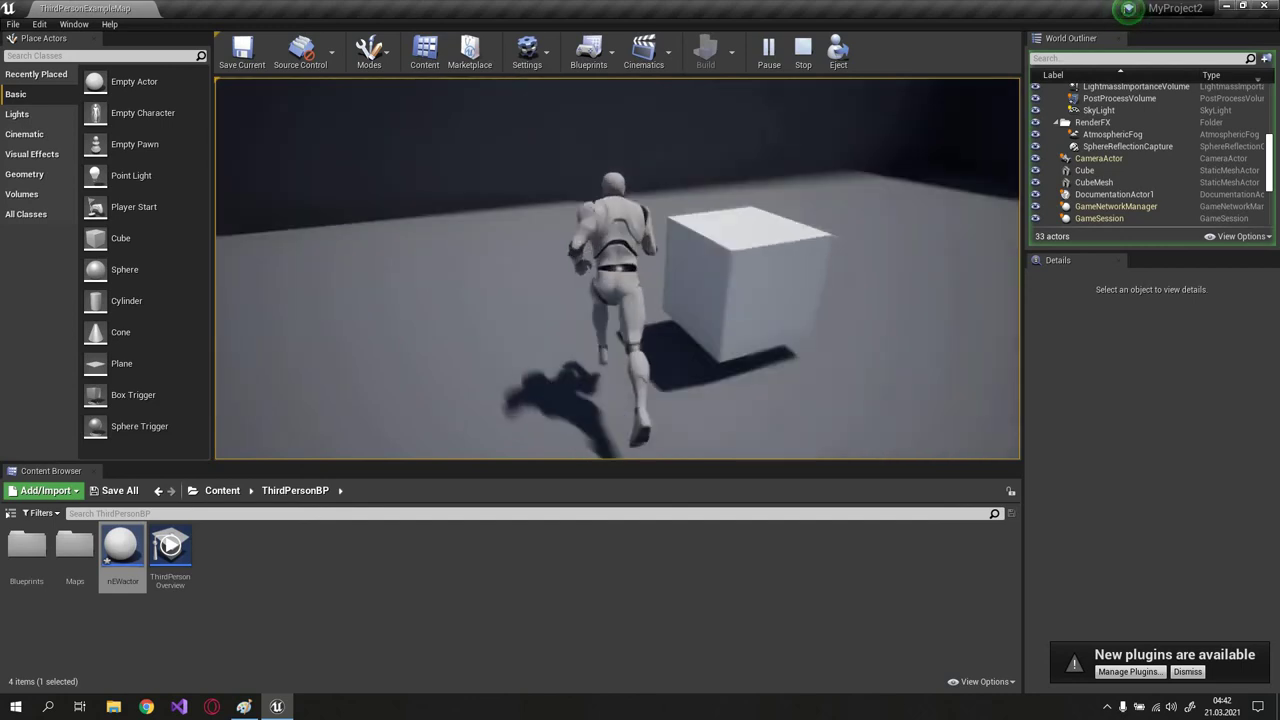
key("w")
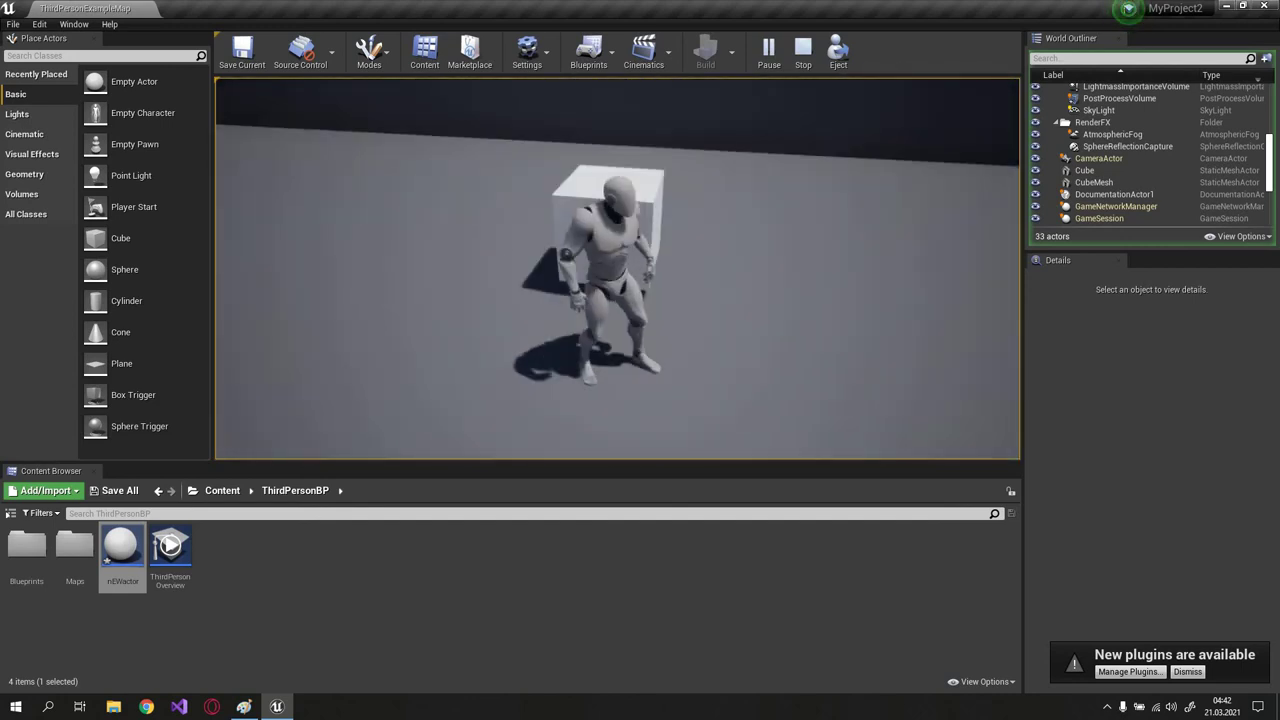
key("w")
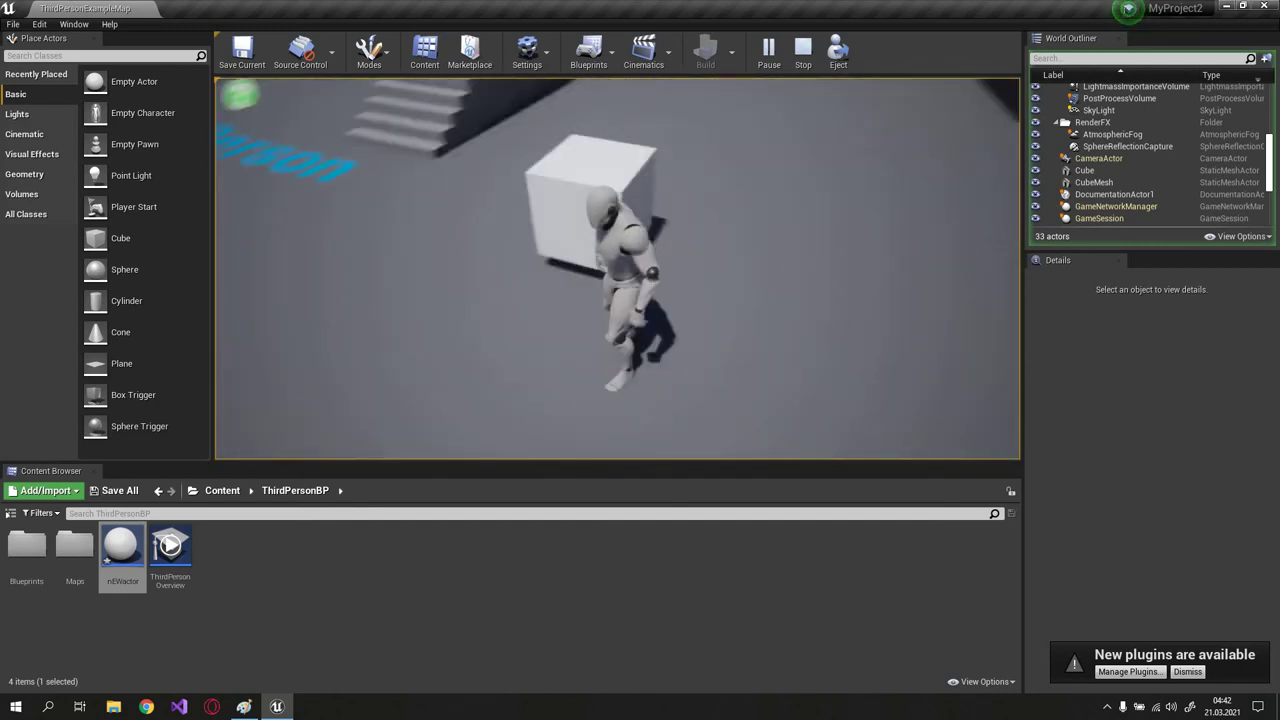
key("w")
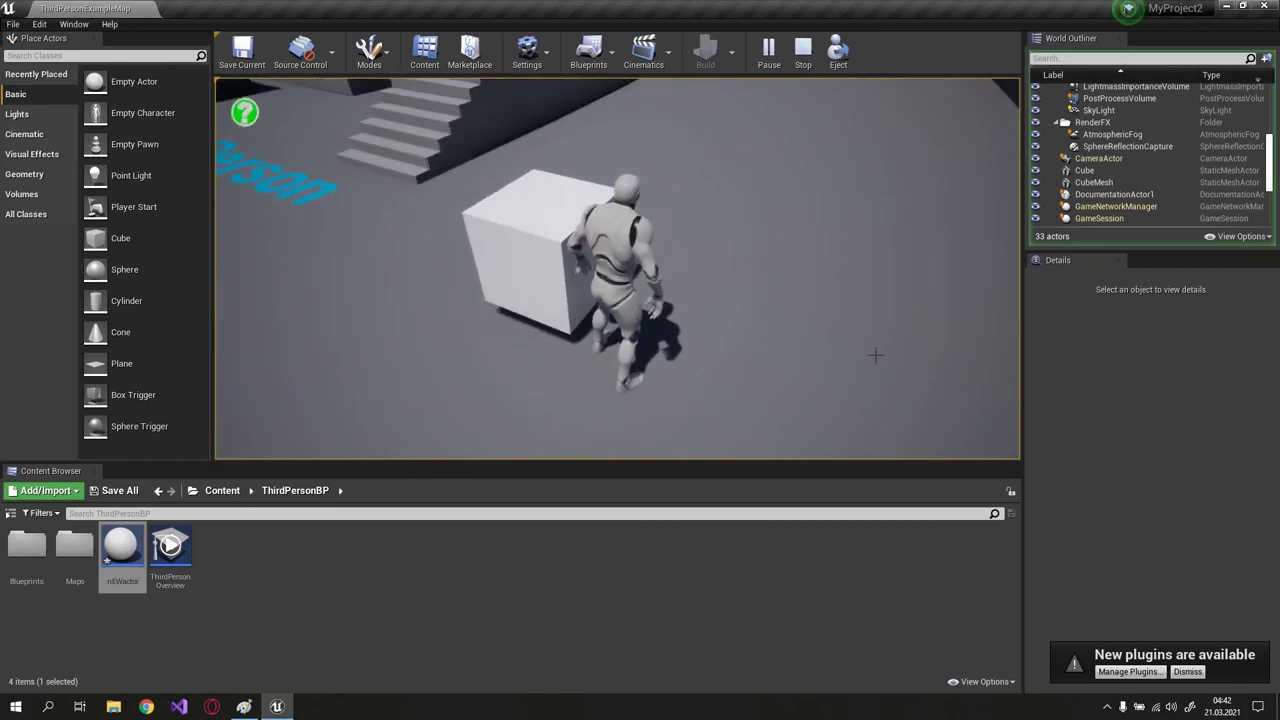
key("Escape")
left_click(1187, 448)
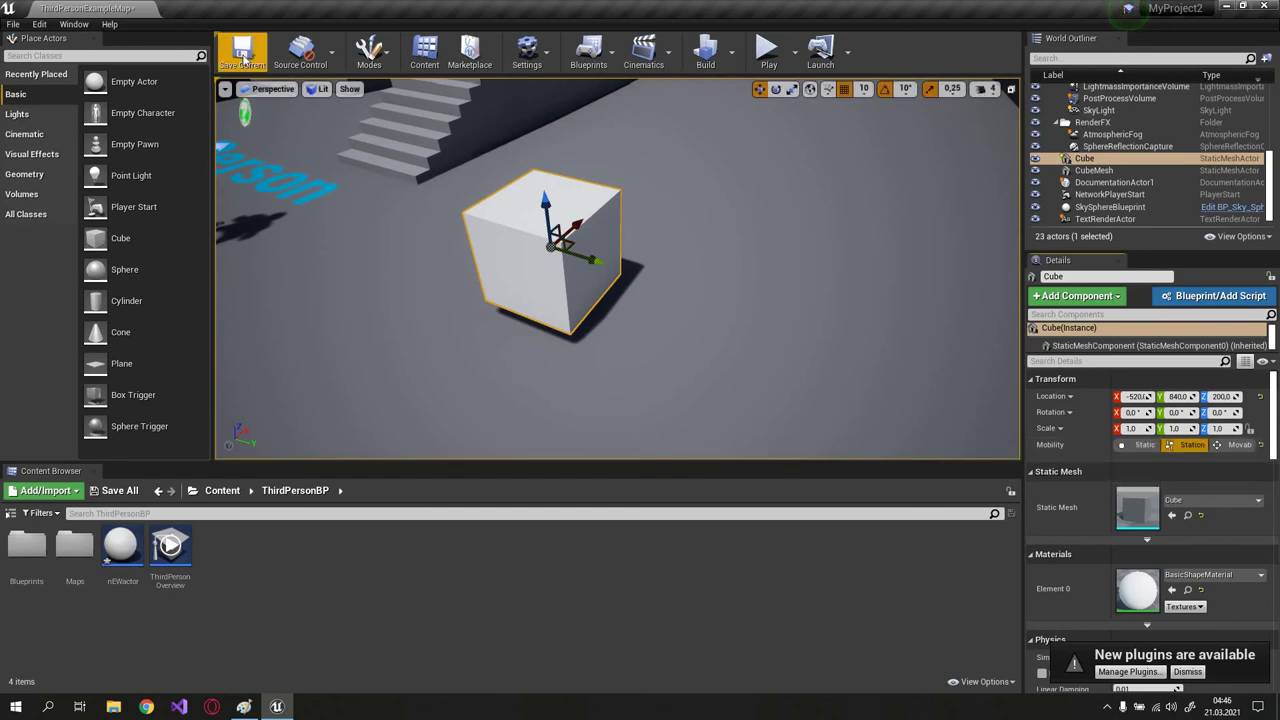
Step: Rebuild the level's lighting with the now-Stationary cube
left_click(704, 62)
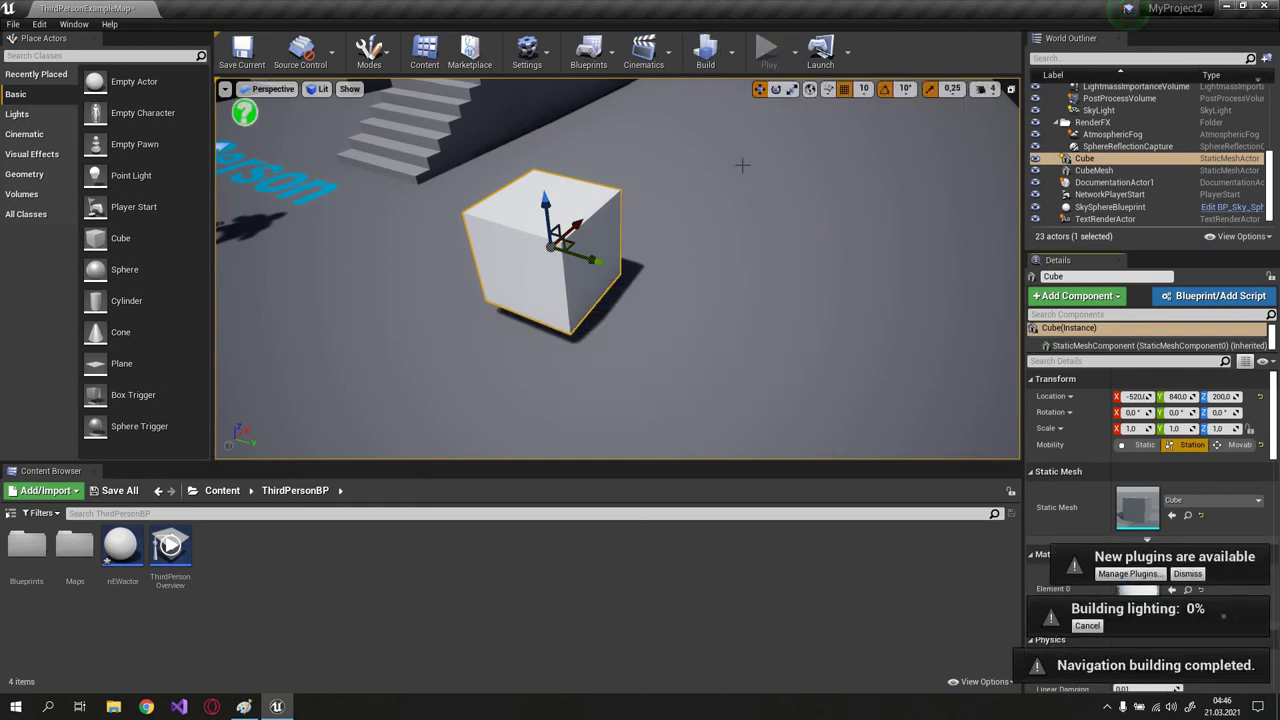
Step: Run a play test, moving the character forward toward the stairs, then stop it
left_click(769, 52)
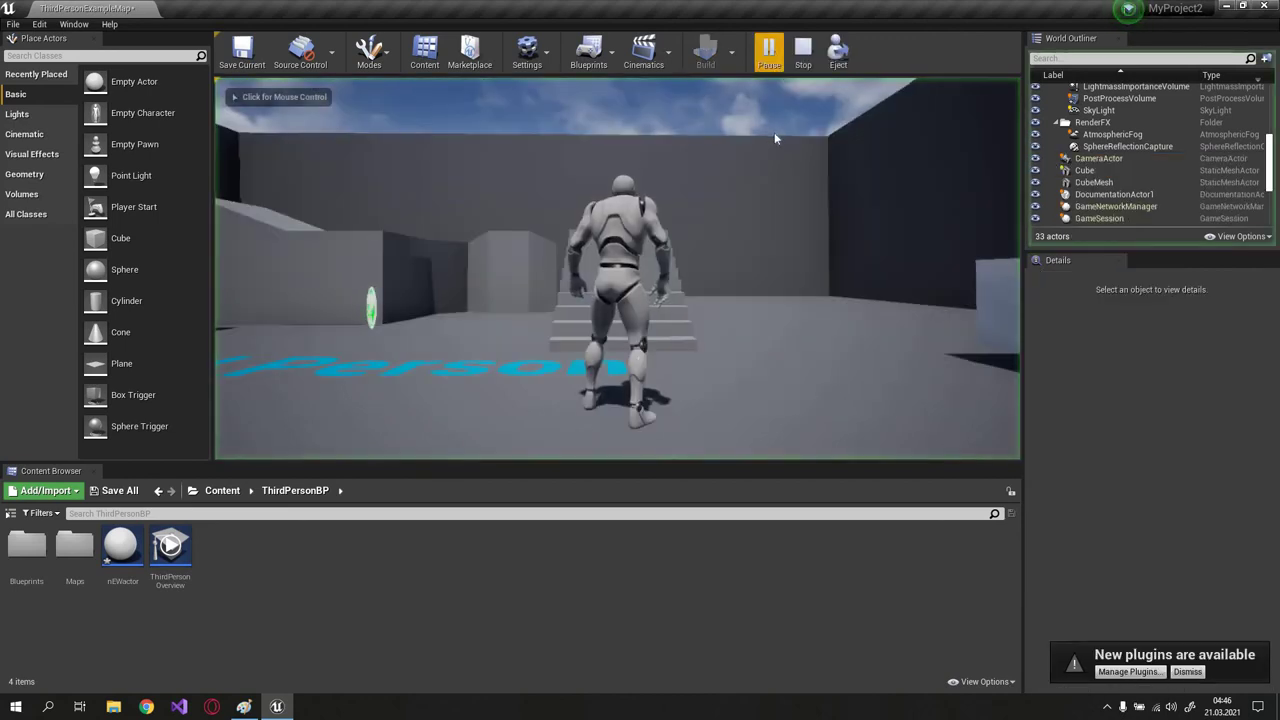
left_click(754, 139)
key("w")
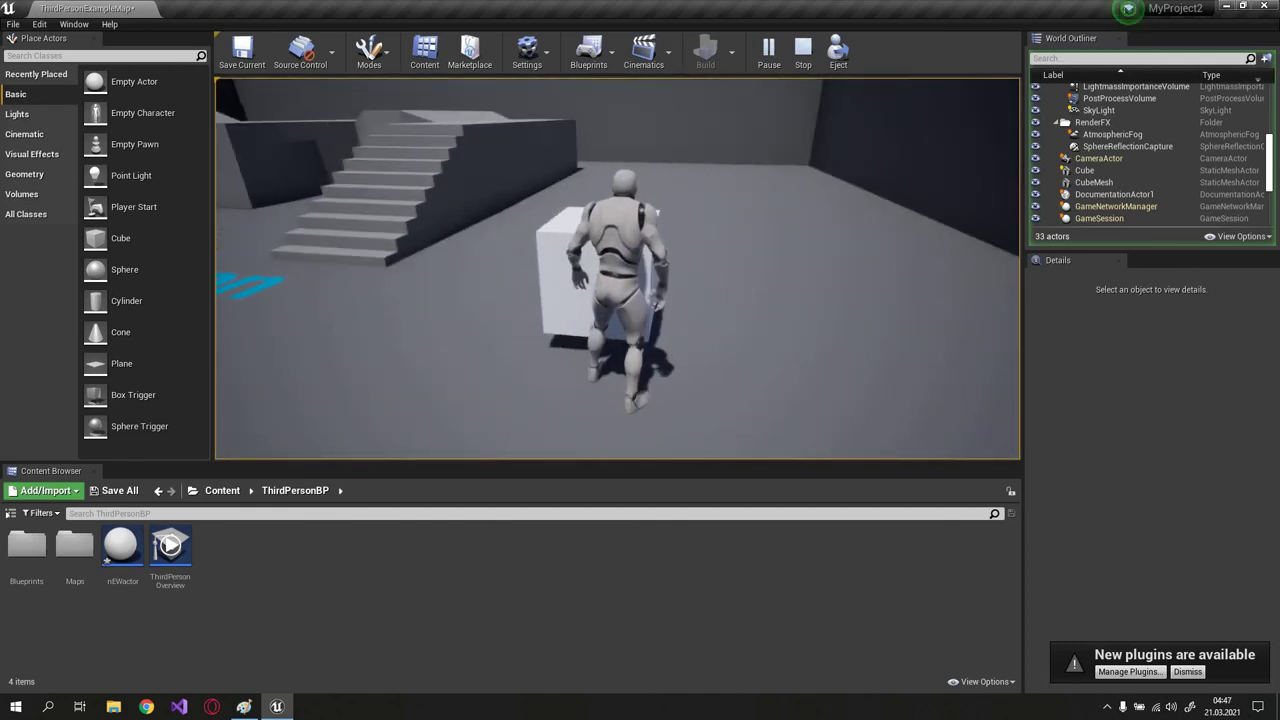
key("Escape")
left_click(571, 308)
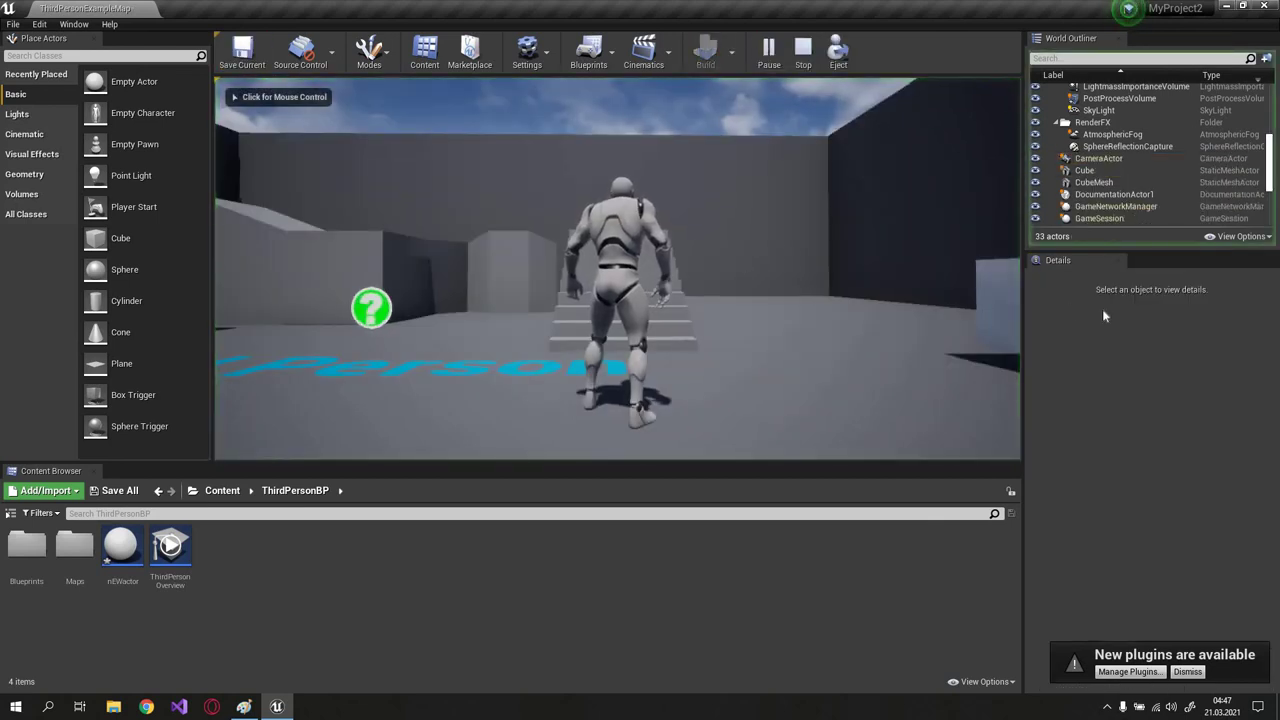
Step: Walk the character around and into the cube during play, then stop and return to editing
left_click(370, 308)
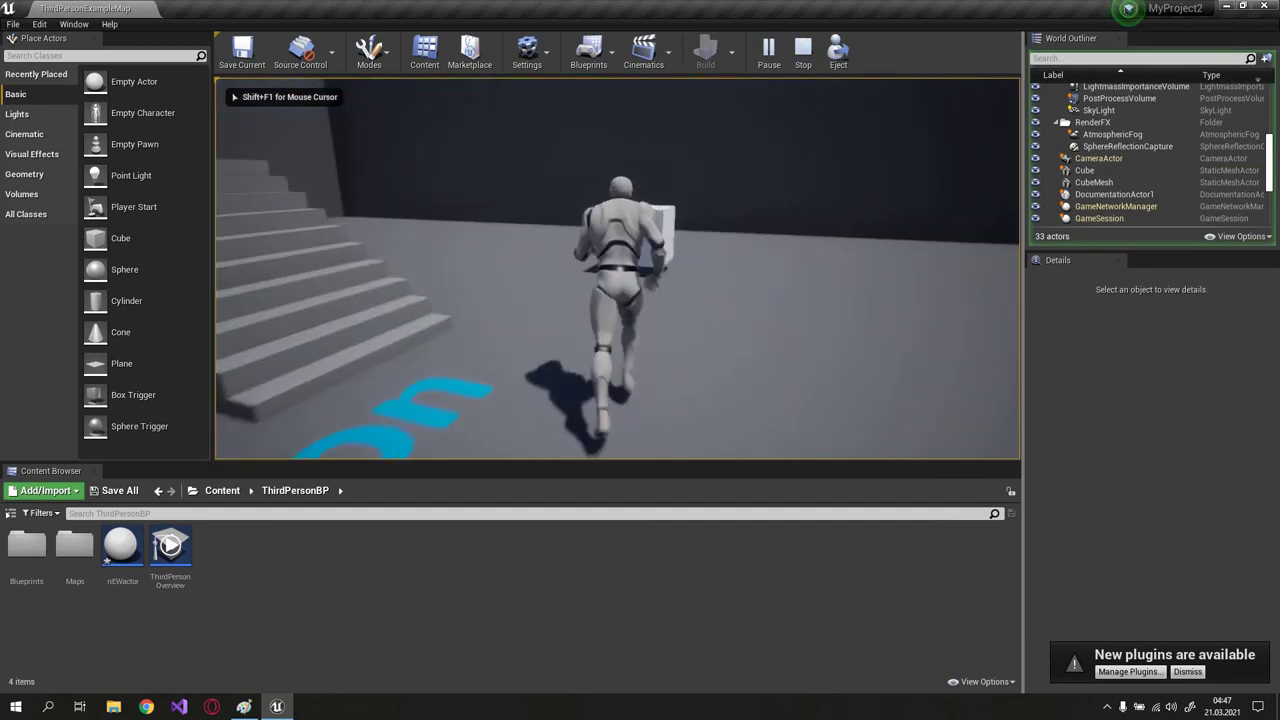
key("w")
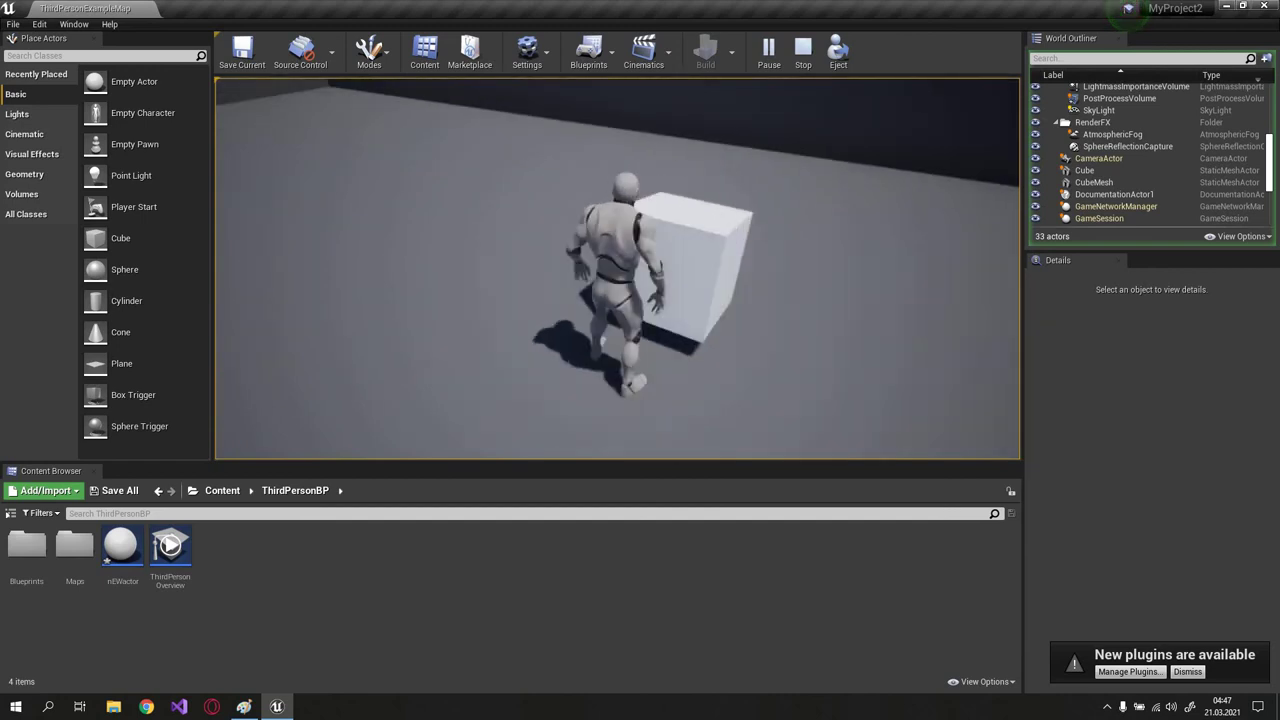
key("w")
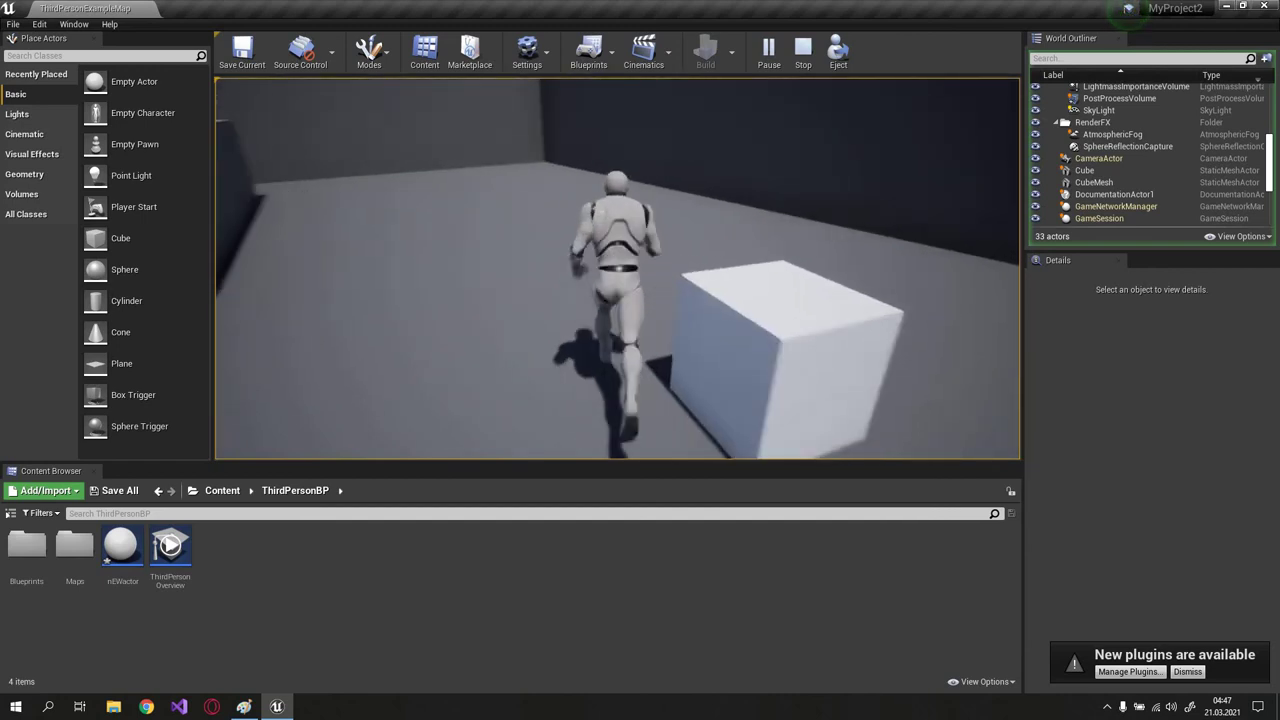
key("w")
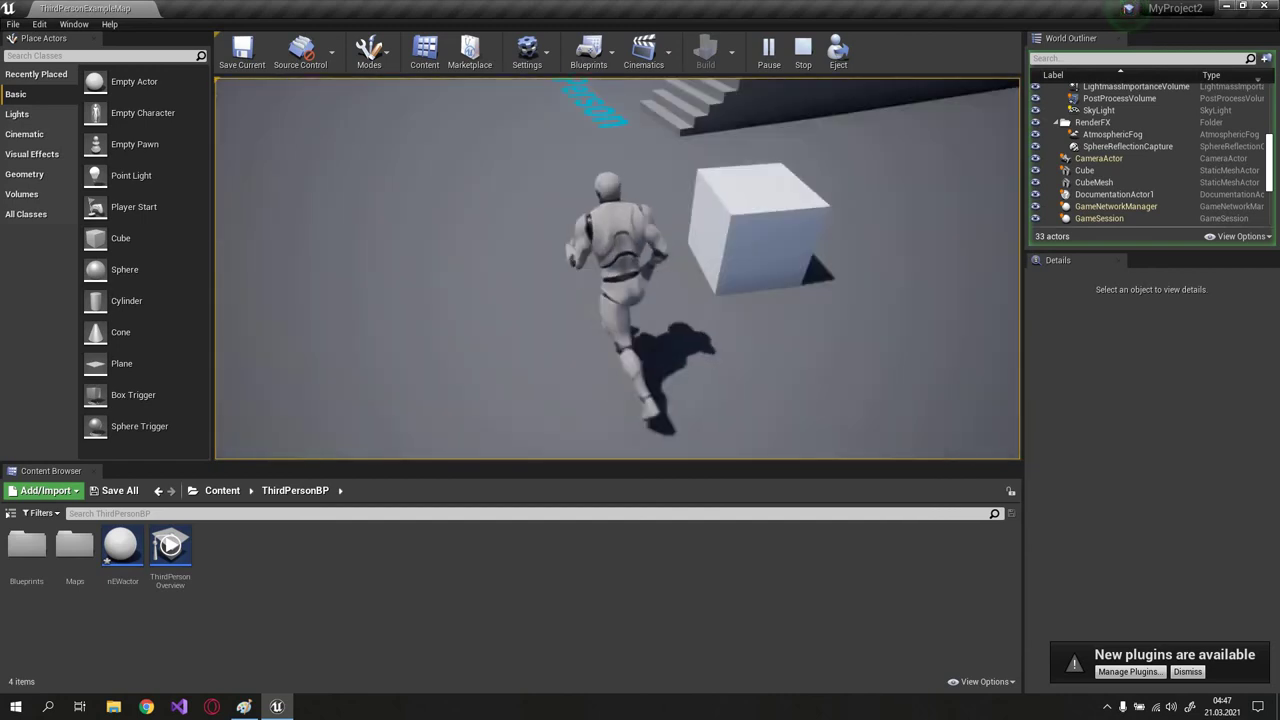
key("w")
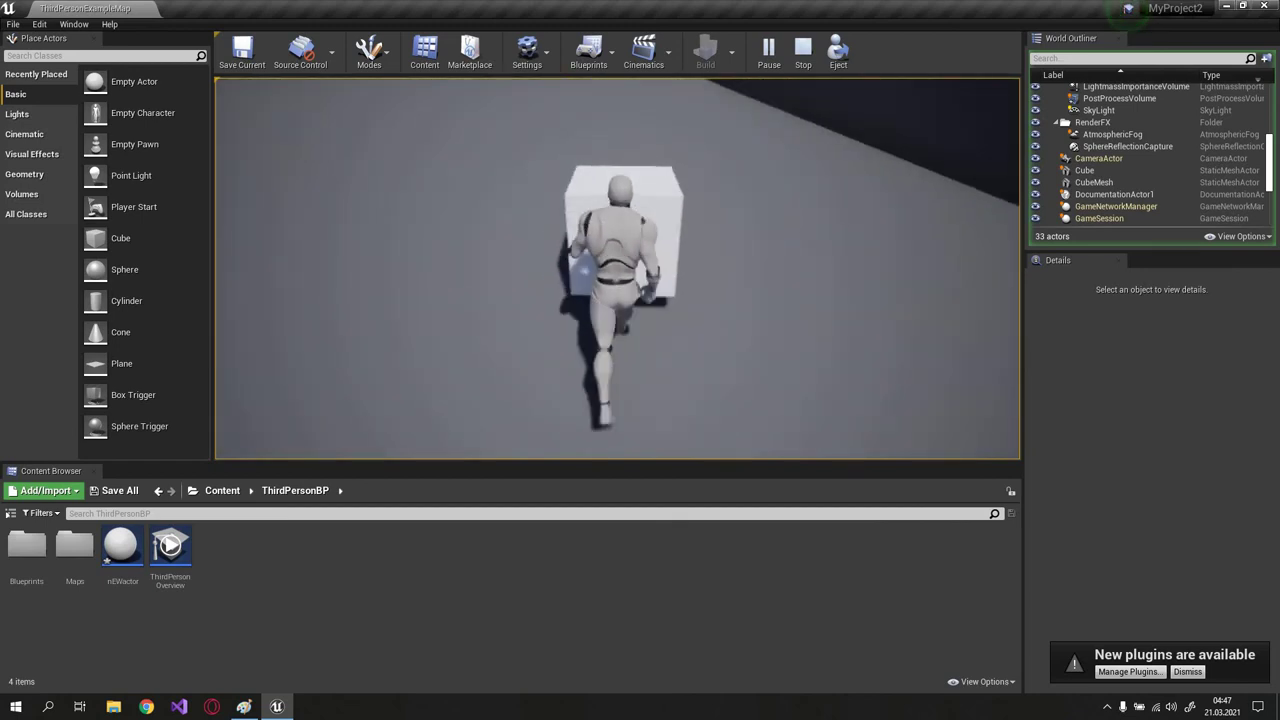
key("w")
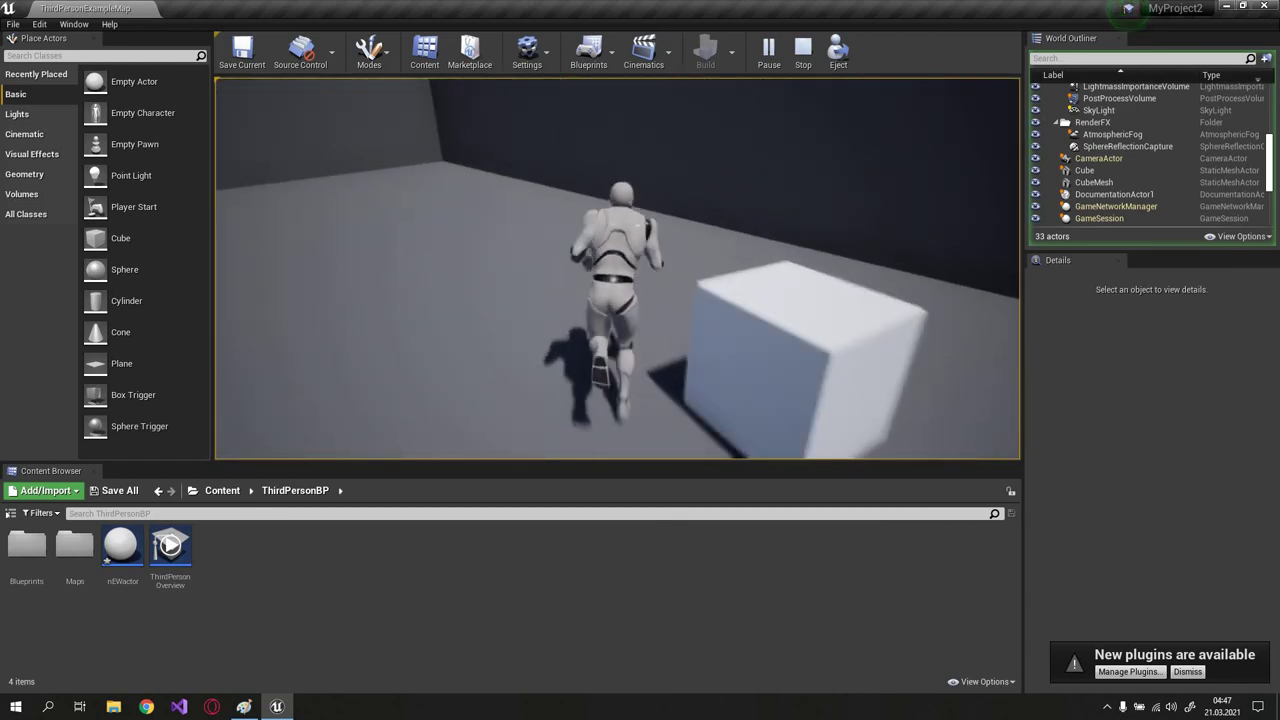
key("w")
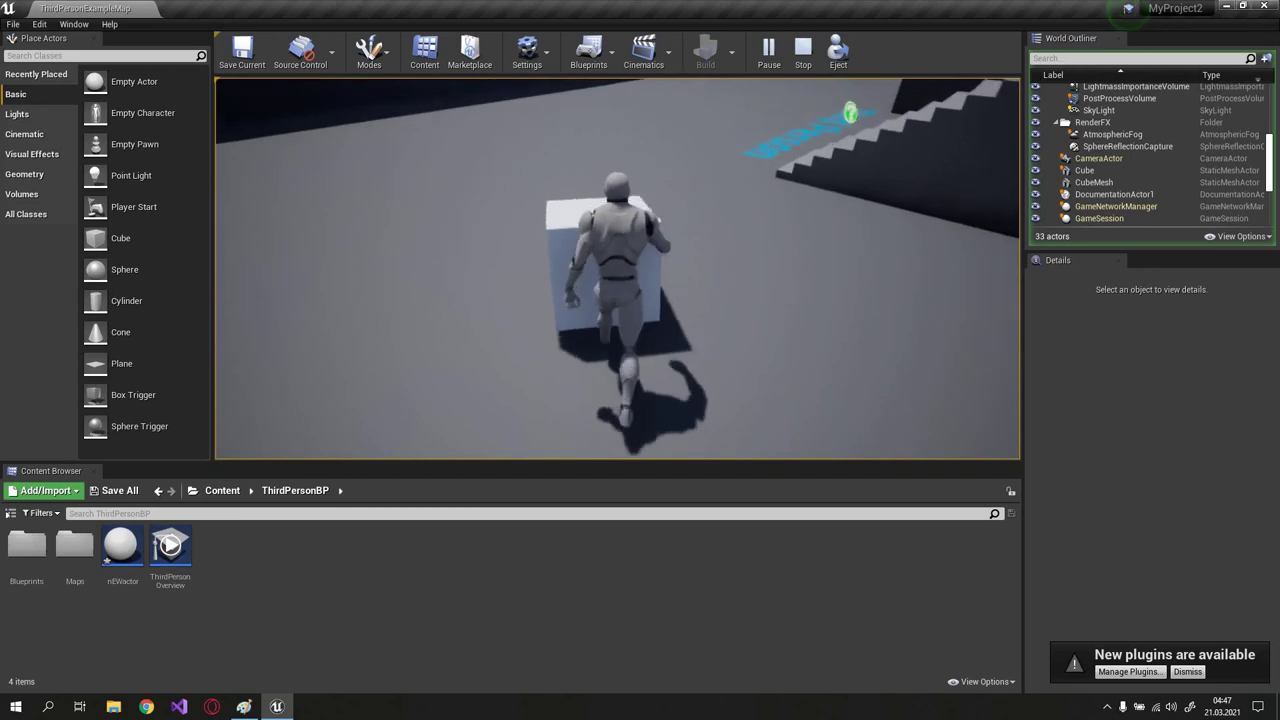
key("w")
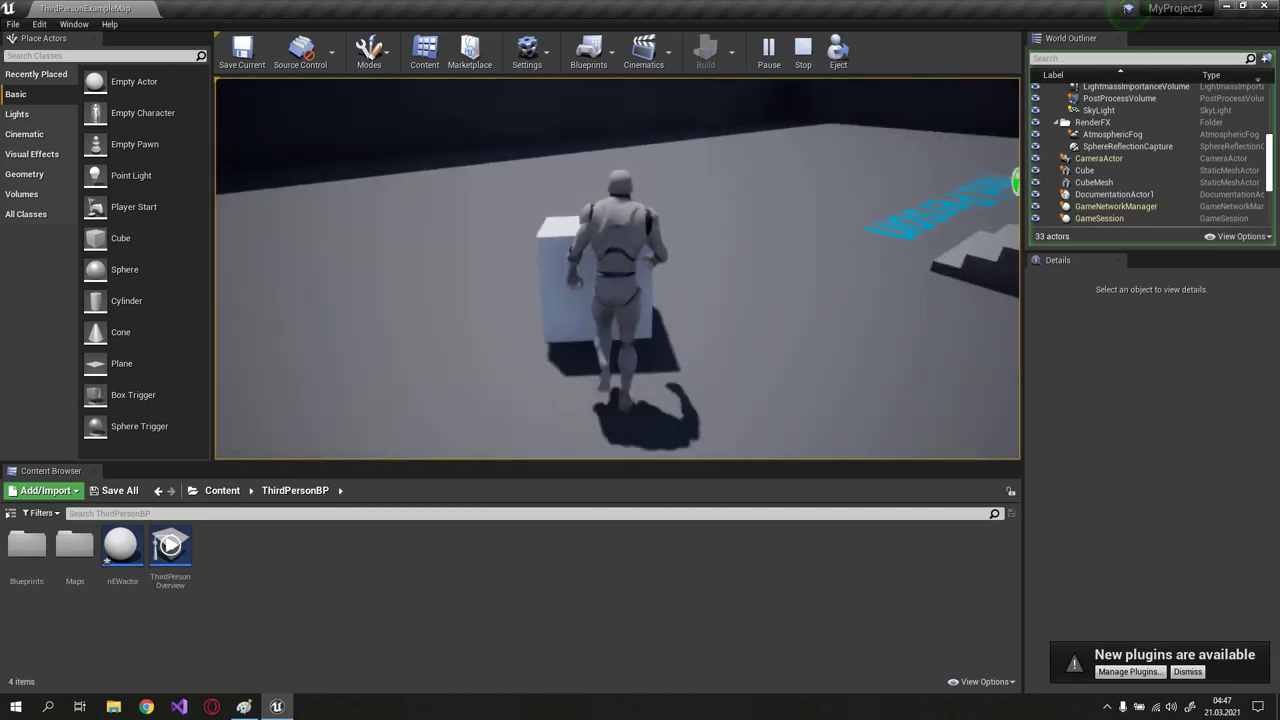
key("w")
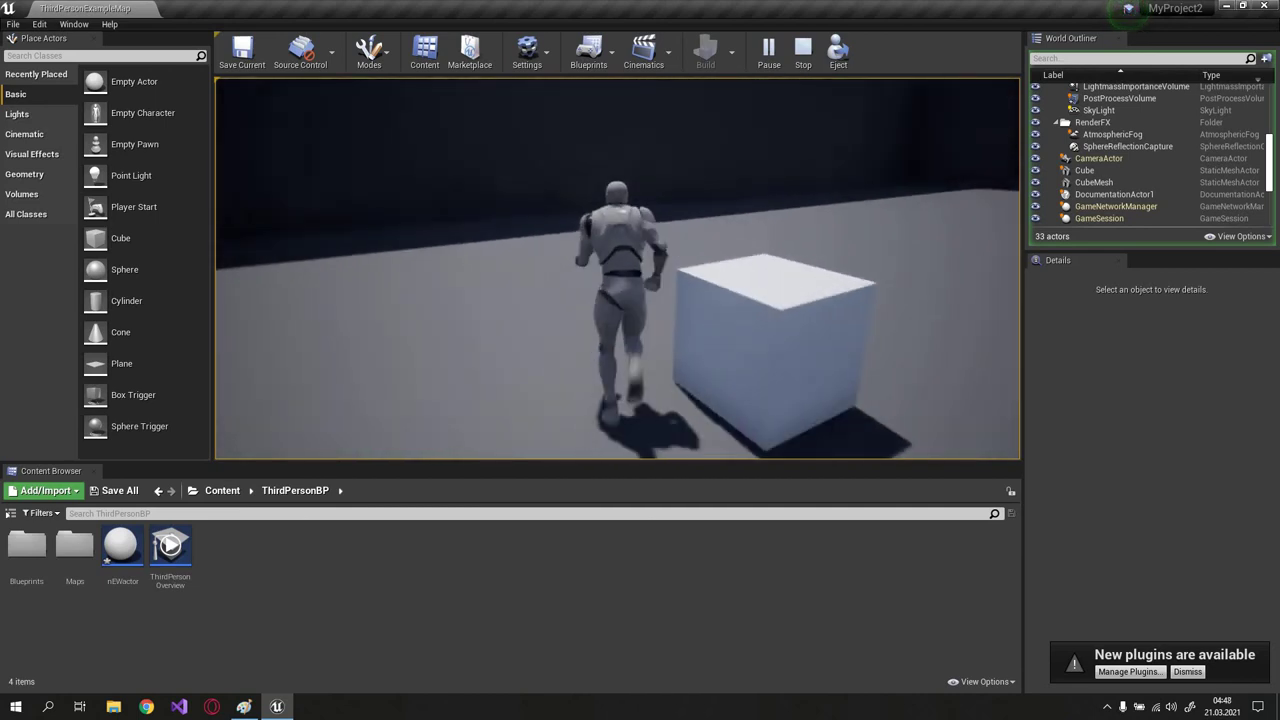
key("w")
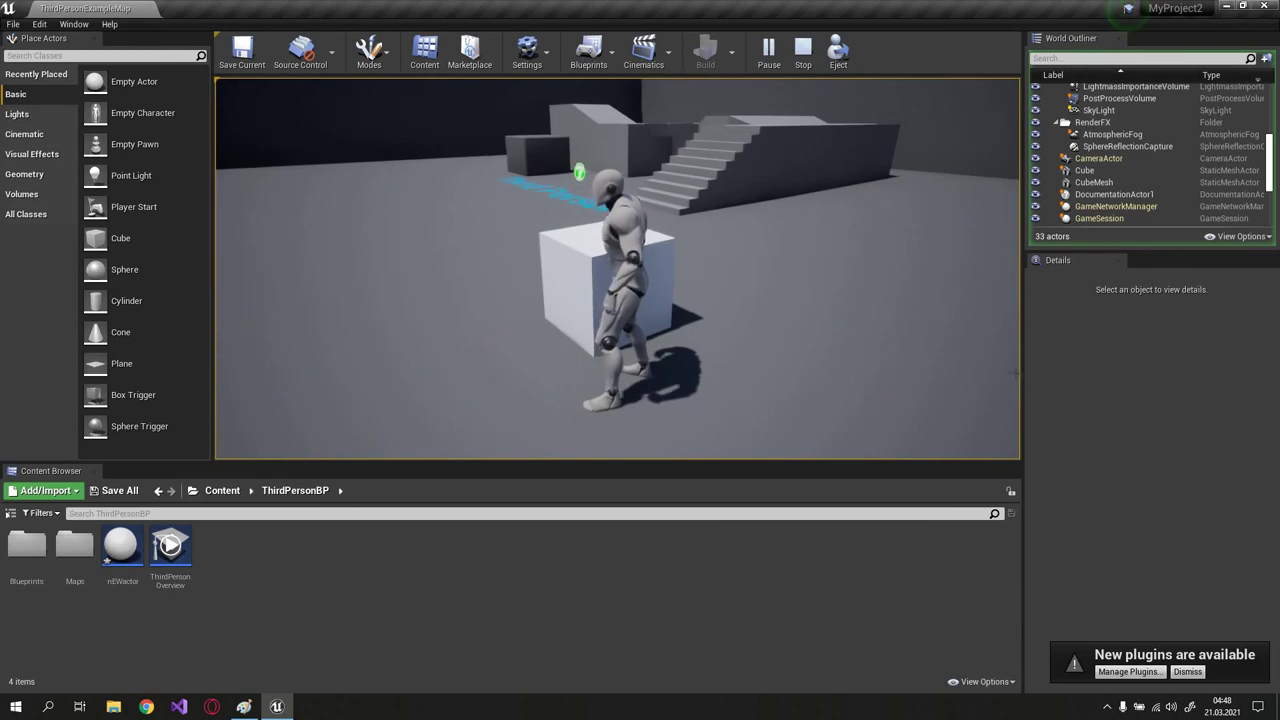
key("Escape")
scroll(1172, 522, "up", 5)
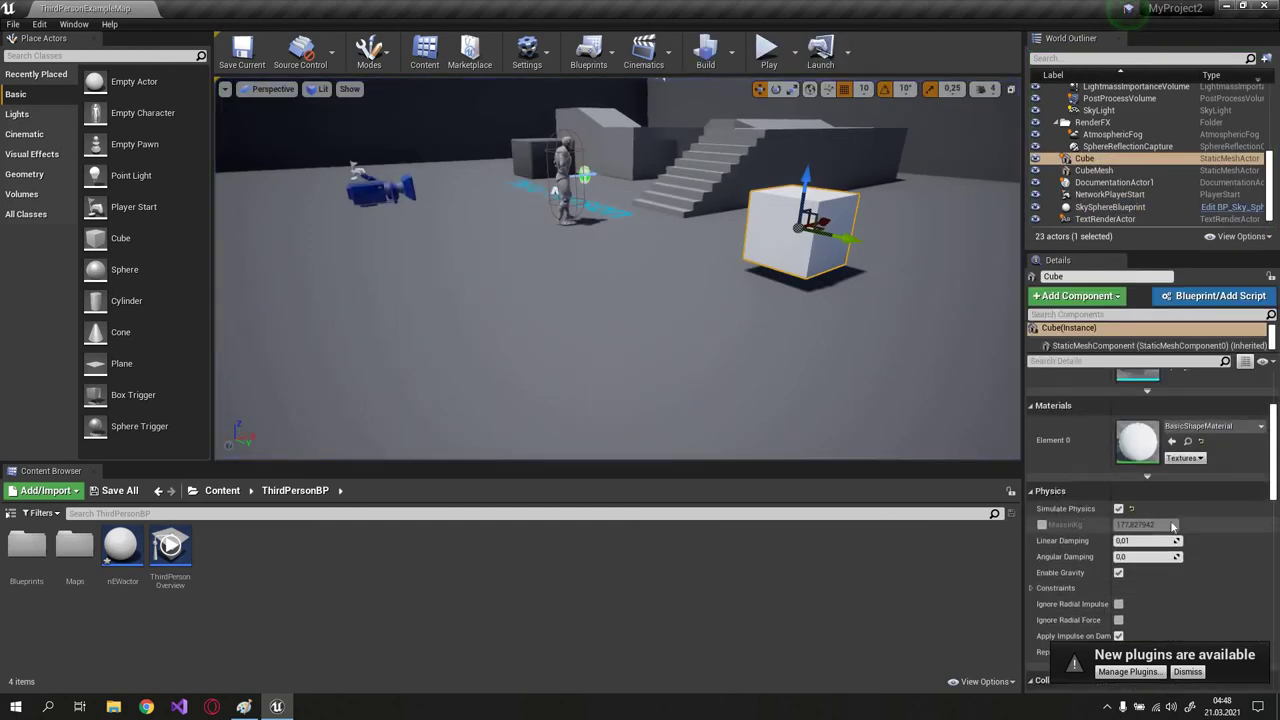